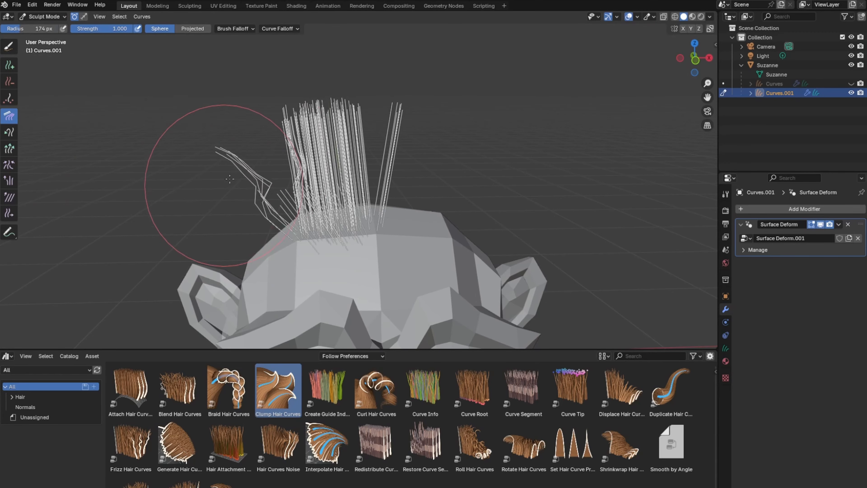
Step: Comb the stray outer hairs on top of the monkey head inward and upward into one compact tuft
mouse_move(213, 182)
mouse_down()
mouse_move(290, 155)
mouse_move(291, 195)
mouse_up()
middle_drag(292, 186, 208, 213)
drag(206, 217, 215, 129)
middle_drag(216, 129, 300, 139)
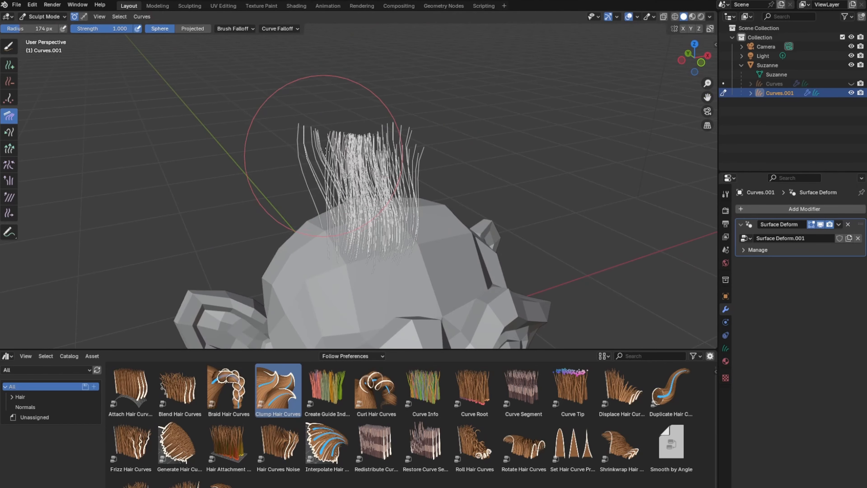
drag(300, 139, 349, 178)
middle_drag(349, 177, 275, 129)
mouse_move(276, 129)
mouse_down()
mouse_move(314, 106)
mouse_move(312, 147)
mouse_move(255, 160)
mouse_up()
mouse_move(256, 160)
middle_down()
mouse_move(274, 167)
mouse_move(253, 162)
middle_up()
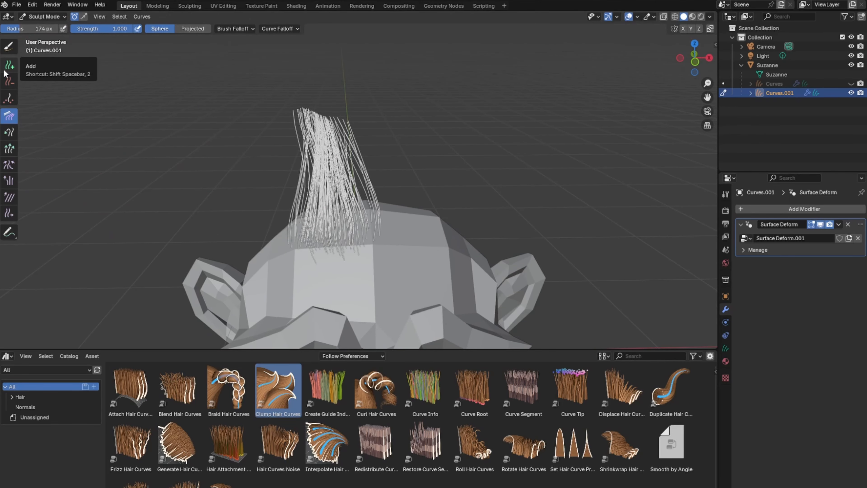
Step: Add a second patch of hair curves on the bare half of the head's top, using a 73 px brush radius
middle_drag(116, 116, 155, 216)
click(9, 66)
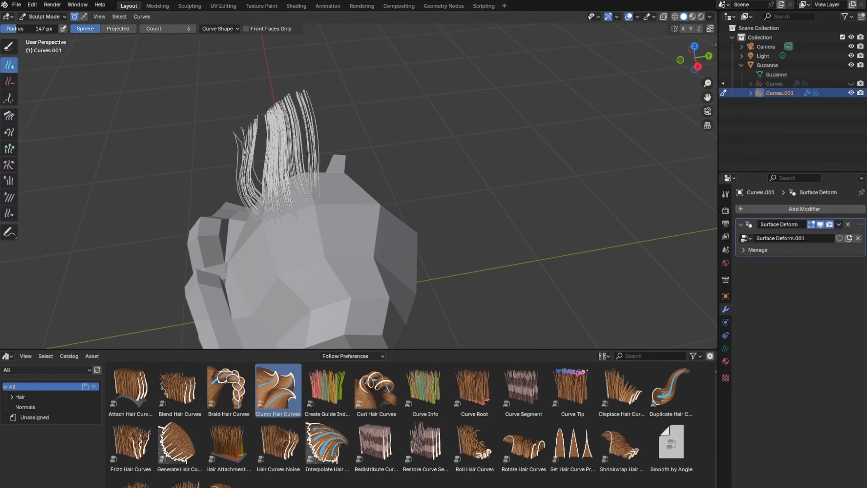
middle_drag(219, 186, 242, 194)
drag(306, 233, 320, 260)
middle_drag(341, 264, 405, 242)
click(405, 242)
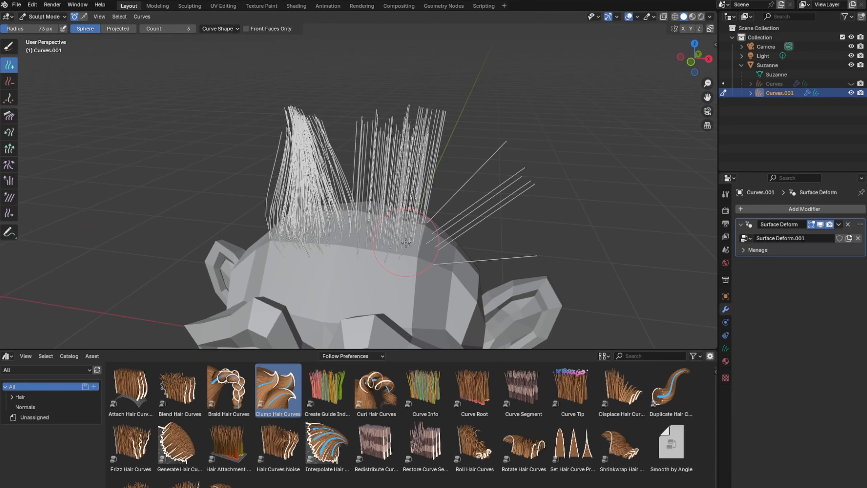
Step: Comb the newly added and outward-pointing hairs upward and inward into a second tuft, using a 154 px brush radius
click(9, 116)
drag(505, 255, 426, 112)
drag(444, 201, 435, 167)
middle_drag(442, 190, 373, 191)
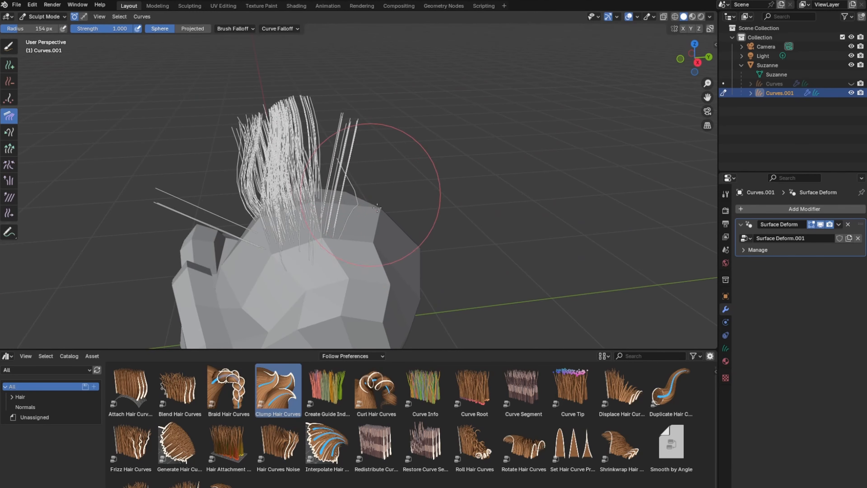
drag(371, 193, 331, 140)
middle_drag(333, 147, 290, 178)
drag(254, 176, 288, 124)
middle_drag(345, 171, 439, 181)
mouse_move(432, 167)
mouse_down()
mouse_move(358, 142)
mouse_move(357, 106)
mouse_up()
mouse_move(397, 232)
middle_down()
mouse_move(403, 197)
mouse_move(474, 155)
middle_up()
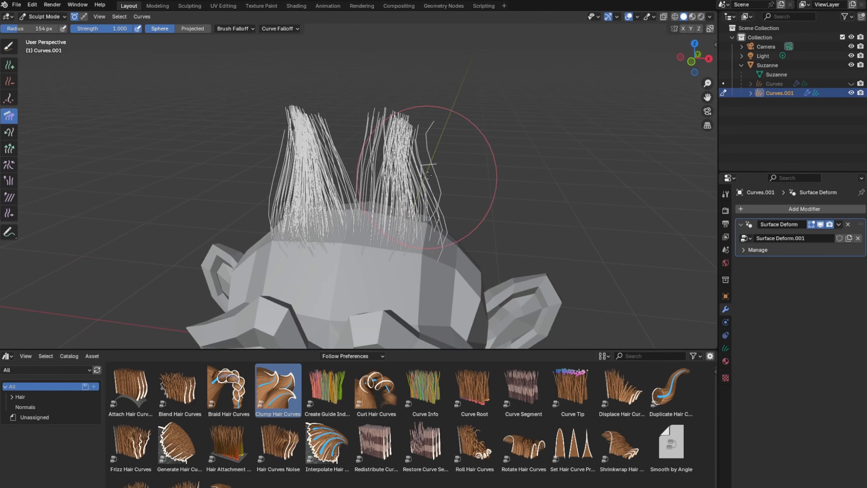
drag(428, 208, 412, 120)
middle_drag(412, 119, 407, 176)
middle_drag(422, 110, 314, 160)
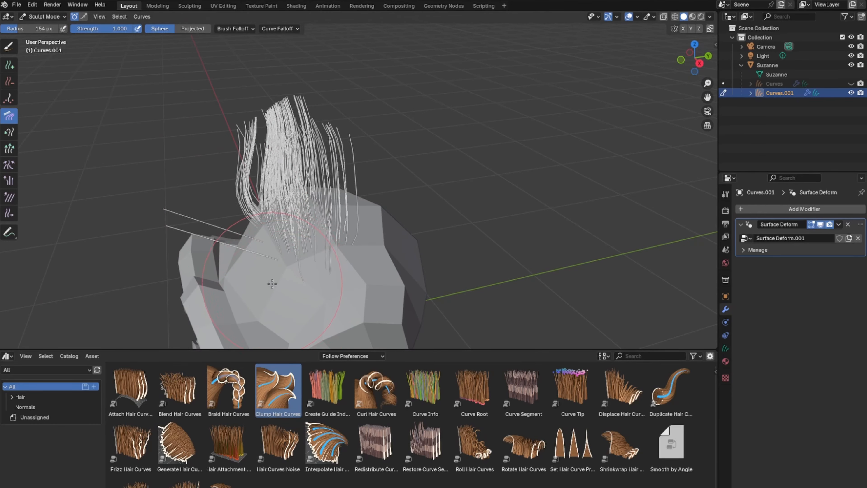
middle_drag(272, 283, 388, 261)
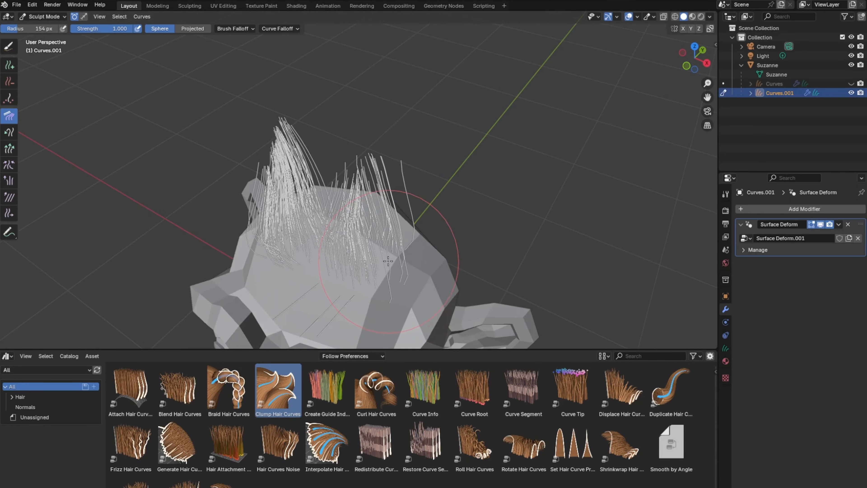
Step: Add hair curves between the tufts and across the back of the crown with a 61 px brush radius
mouse_move(221, 196)
middle_down()
mouse_move(239, 198)
mouse_move(206, 200)
middle_up()
click(10, 65)
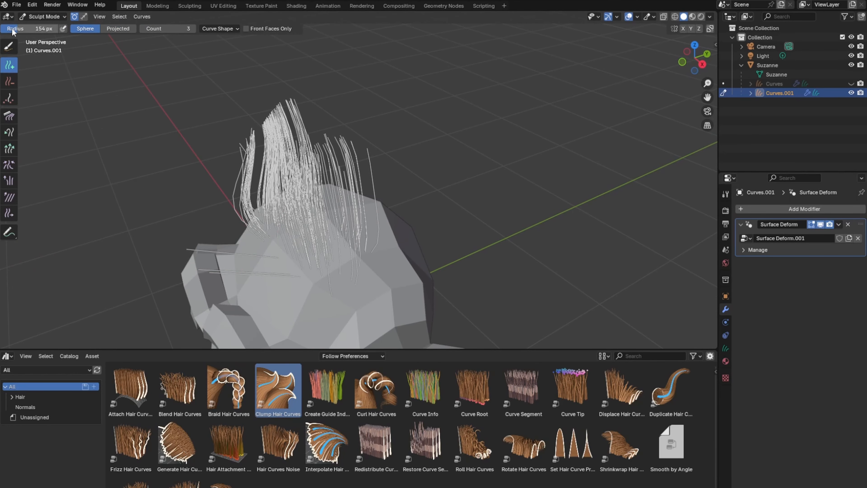
drag(15, 28, 14, 29)
middle_drag(81, 170, 4, 191)
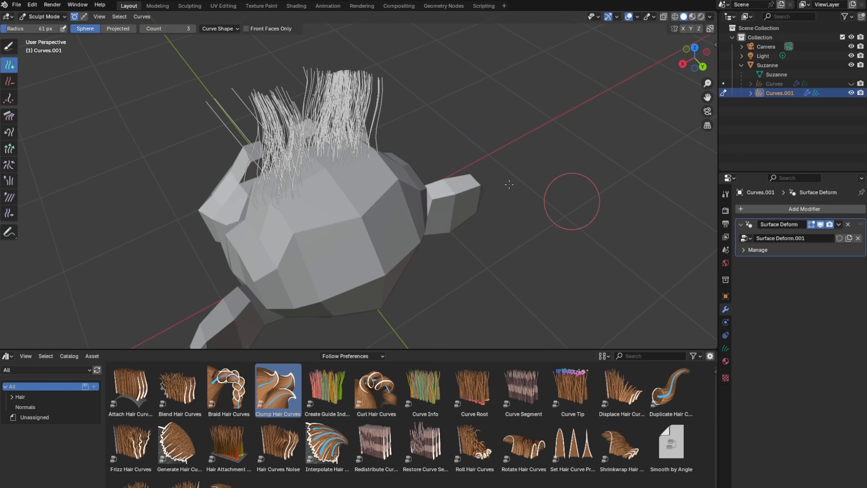
drag(361, 169, 346, 190)
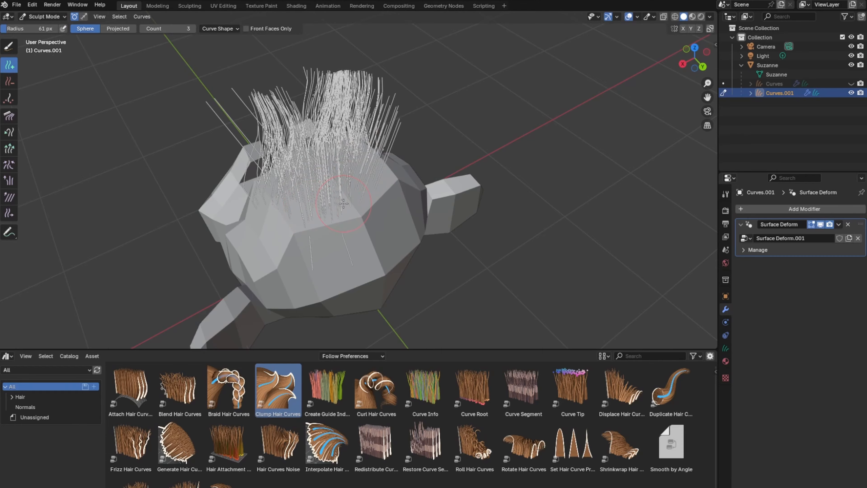
middle_drag(344, 203, 232, 173)
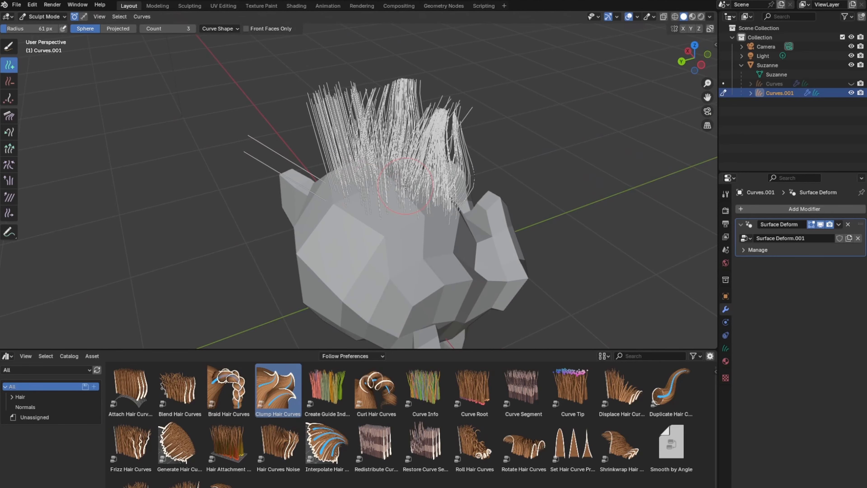
middle_drag(405, 186, 430, 212)
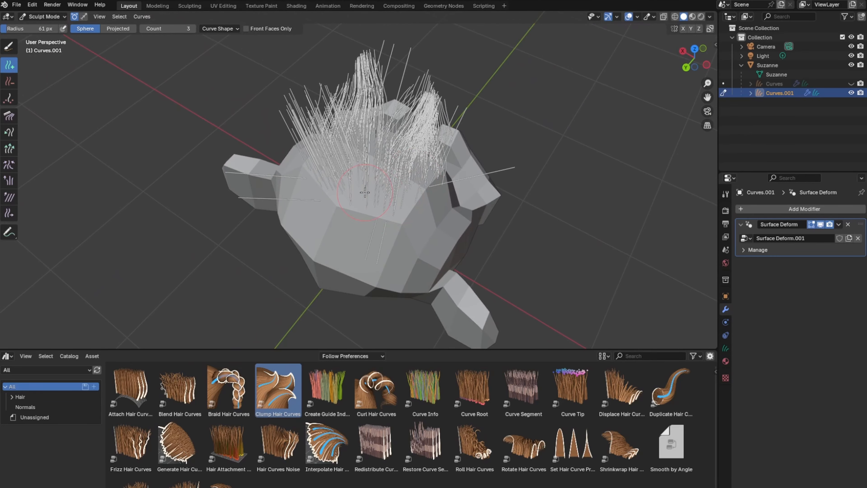
middle_drag(364, 192, 432, 200)
drag(355, 181, 337, 138)
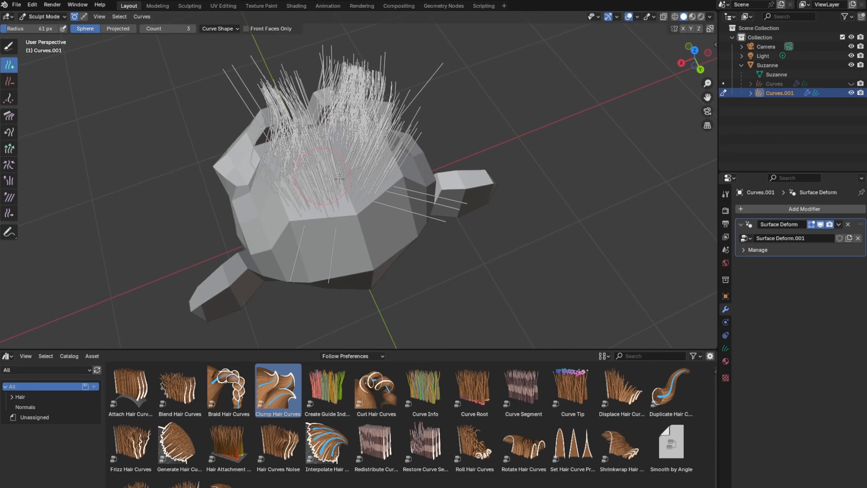
middle_drag(316, 195, 490, 180)
scroll(444, 169, up, 3)
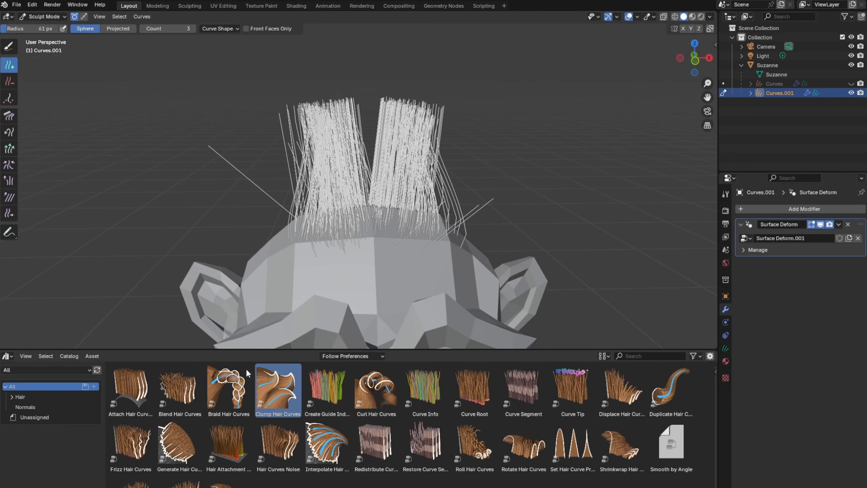
Step: Return to Object Mode and apply the Clump Hair Curves asset to the hair with a guide distance of 0.33 m
click(44, 16)
click(52, 29)
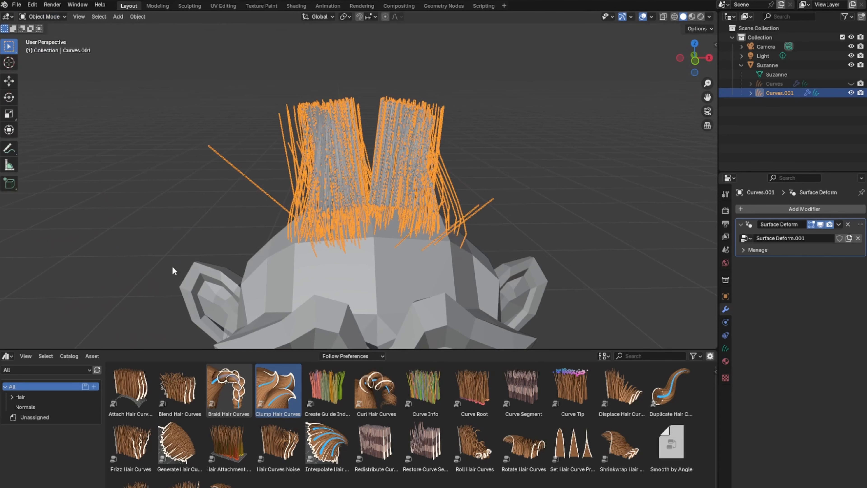
drag(278, 387, 394, 164)
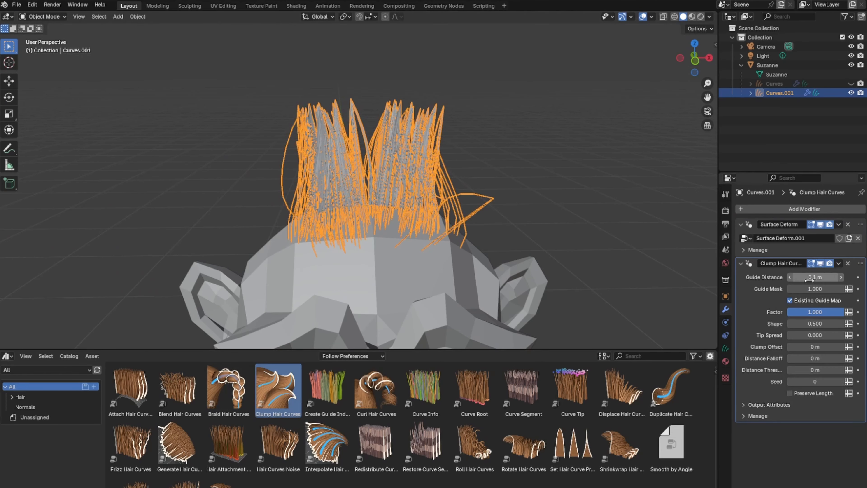
drag(814, 277, 850, 277)
Step: Inspect the clumped hair spikes on the monkey head from the front and the side
middle_drag(392, 239, 322, 249)
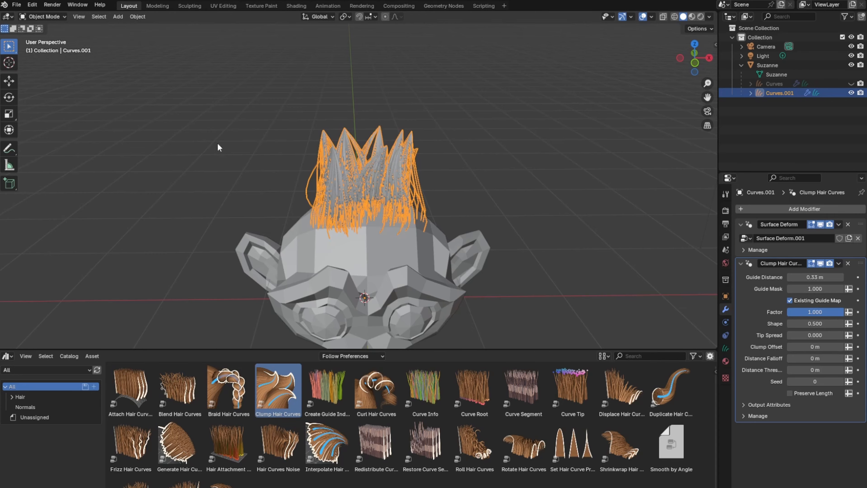
middle_drag(373, 234, 388, 207)
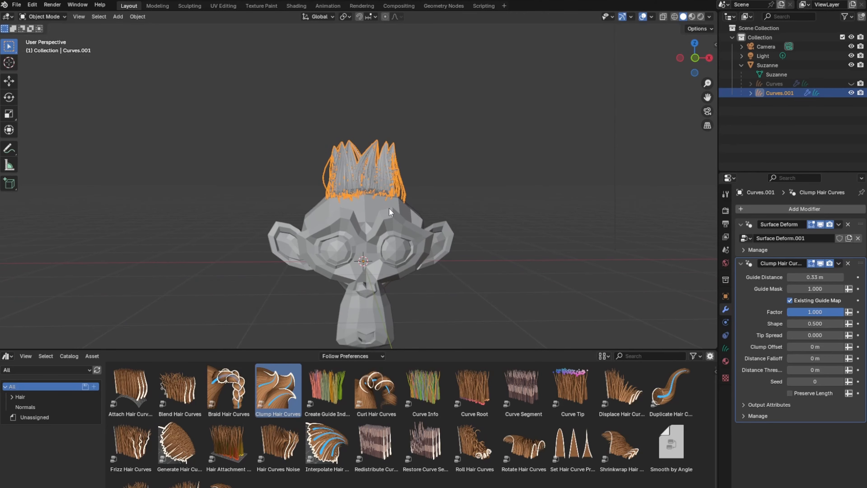
scroll(389, 207, up, 6)
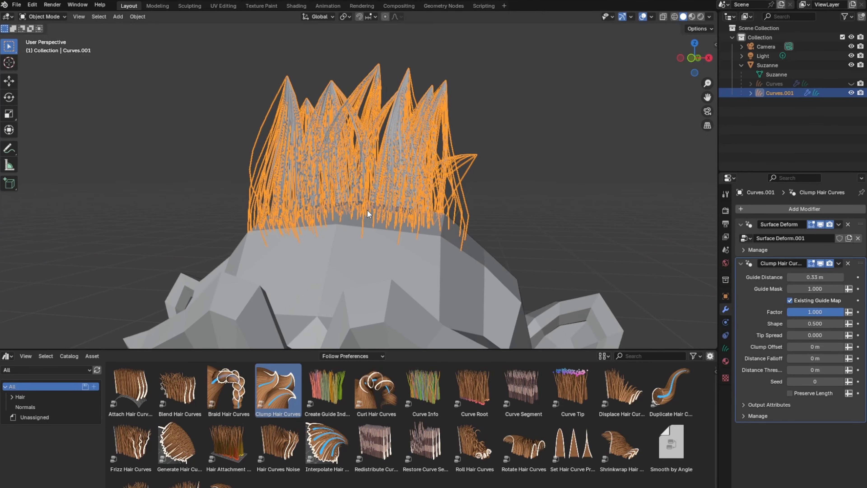
middle_drag(357, 223, 228, 226)
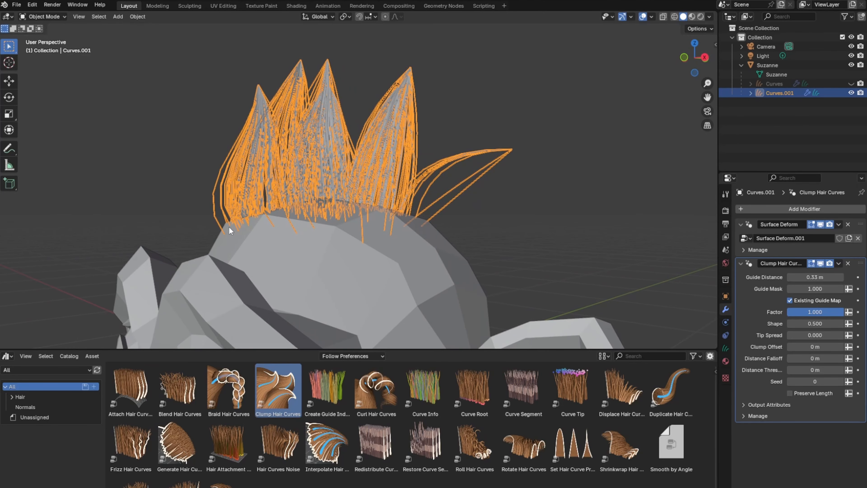
scroll(229, 241, down, 2)
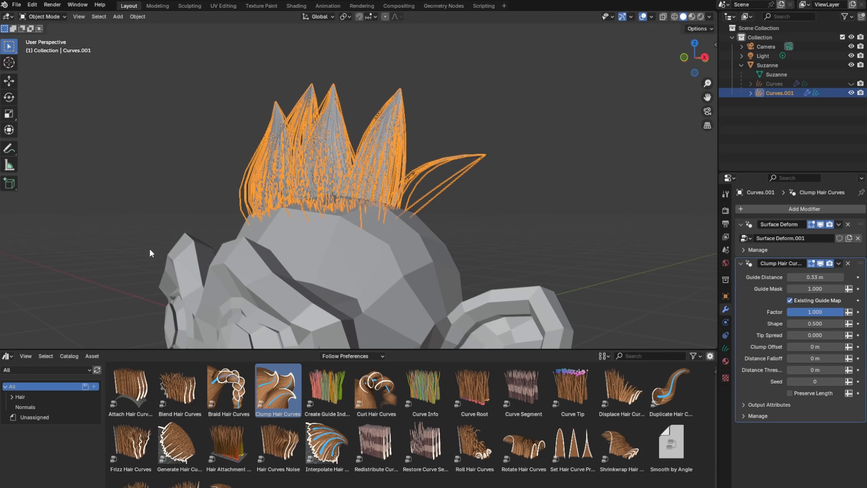
middle_drag(273, 206, 368, 209)
scroll(365, 212, down, 2)
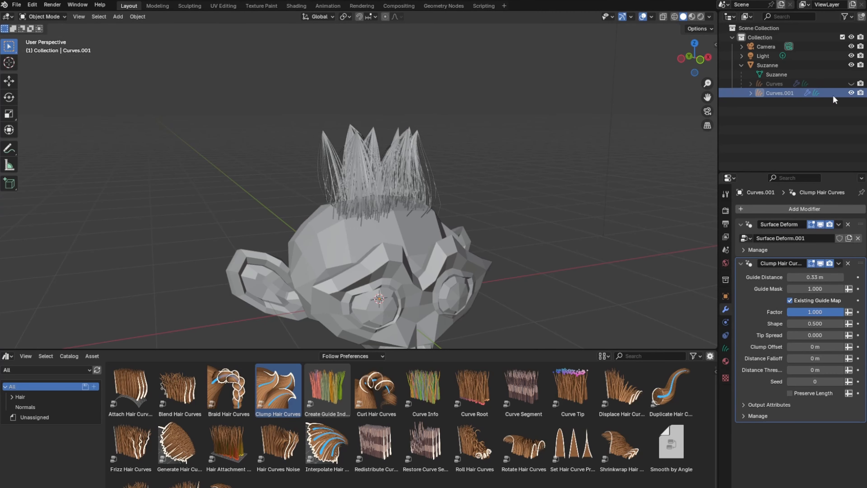
Step: Delete the hidden Curves object under Suzanne, keeping Curves.001
click(16, 4)
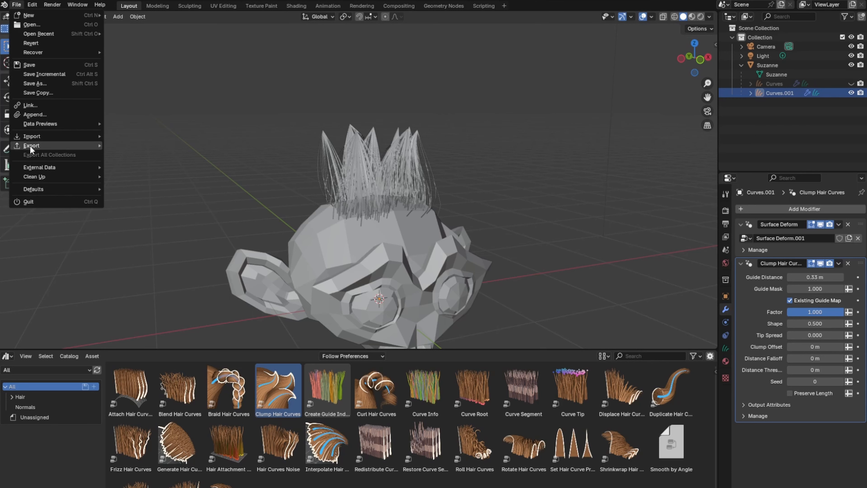
mouse_move(36, 145)
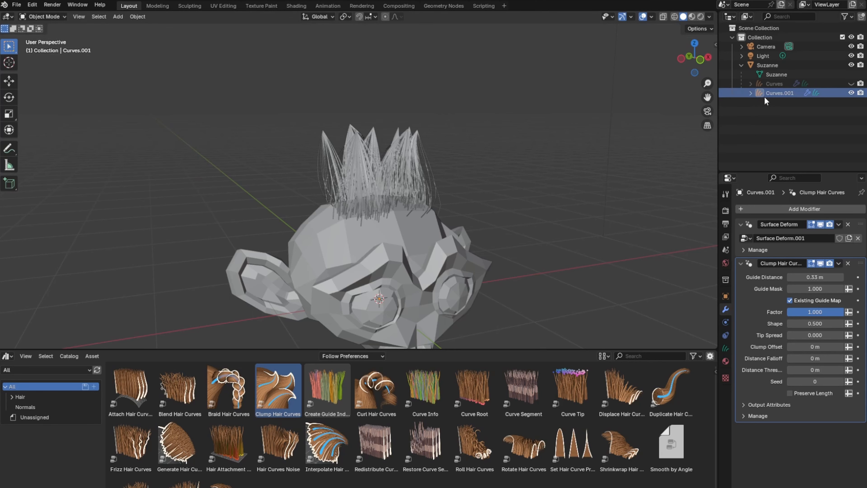
right_click(776, 83)
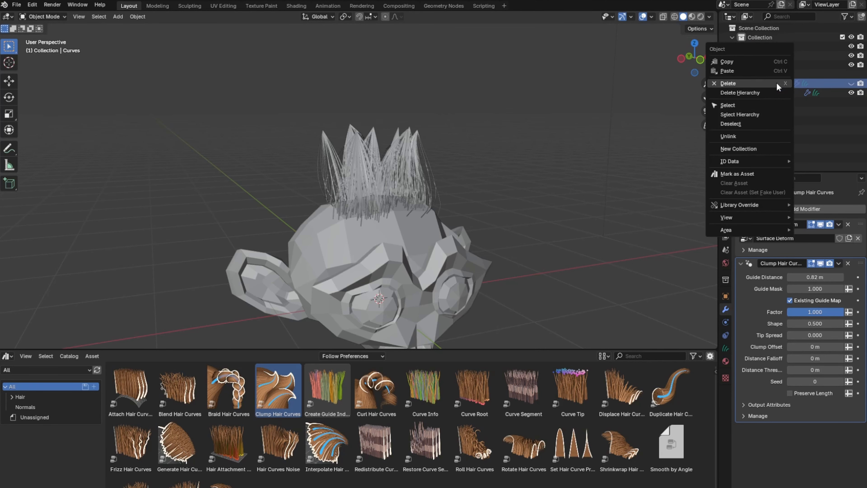
click(776, 82)
click(778, 83)
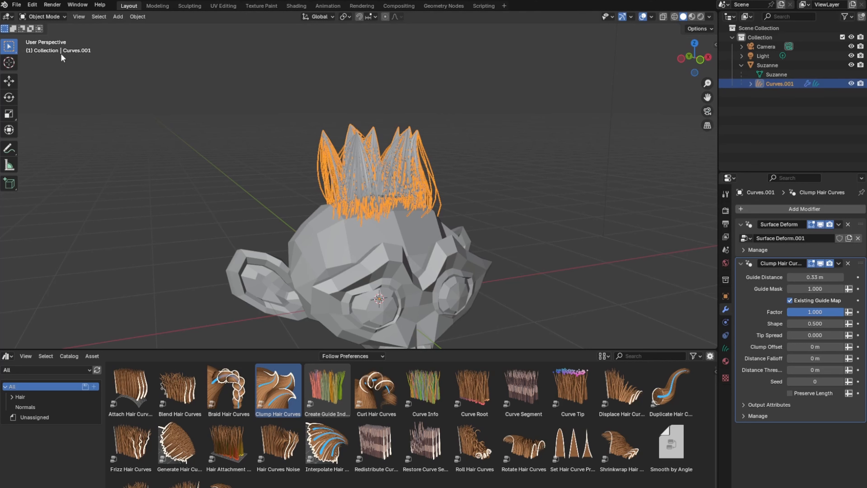
Step: Export the scene with the clumped hair as an Alembic (.abc) file in C:\Youtube\
click(17, 7)
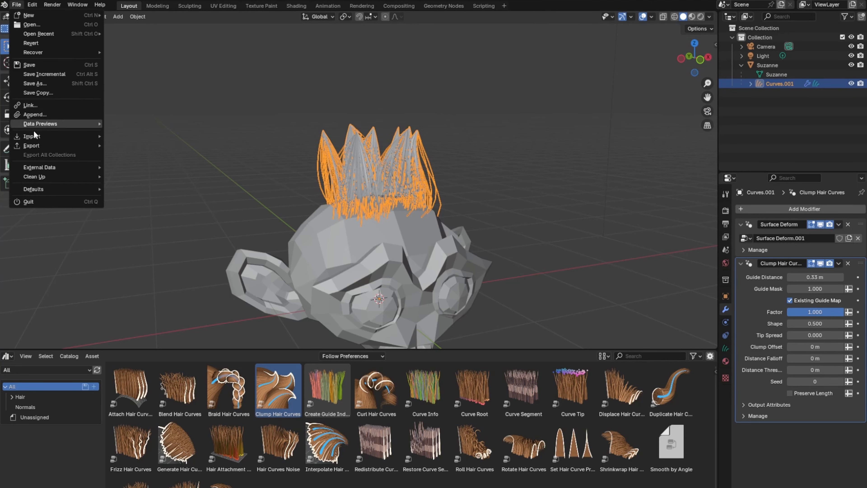
mouse_move(32, 145)
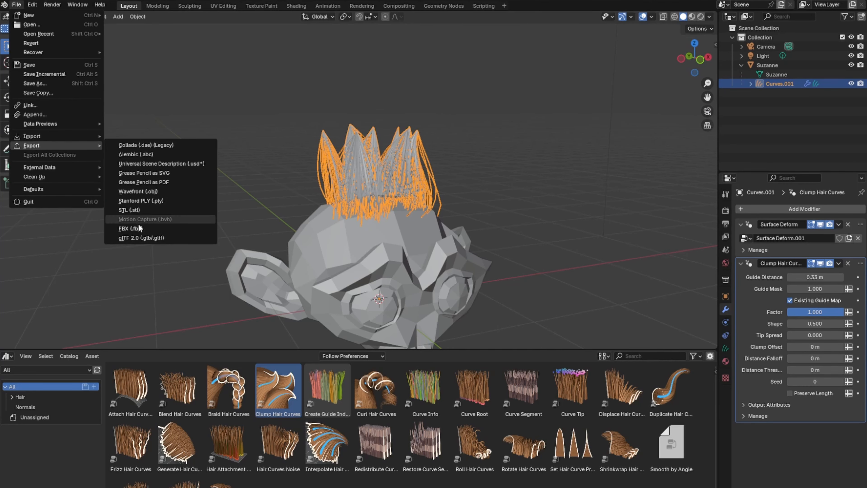
click(139, 155)
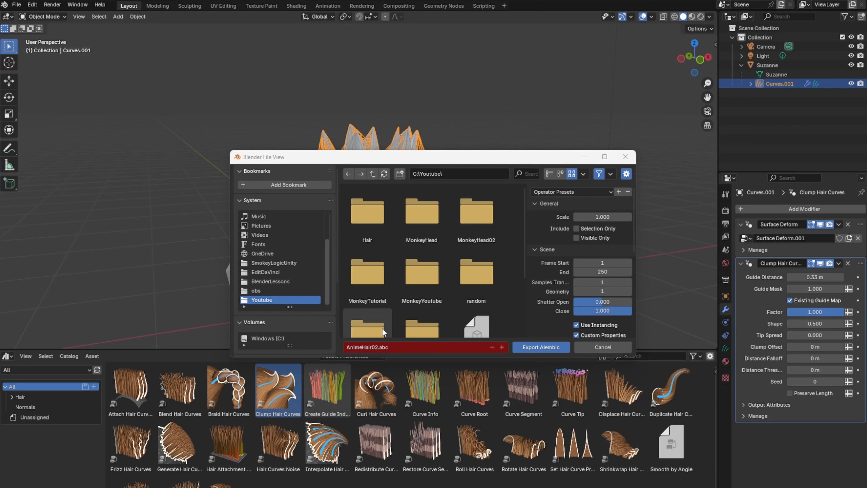
click(376, 346)
click(376, 347)
click(542, 348)
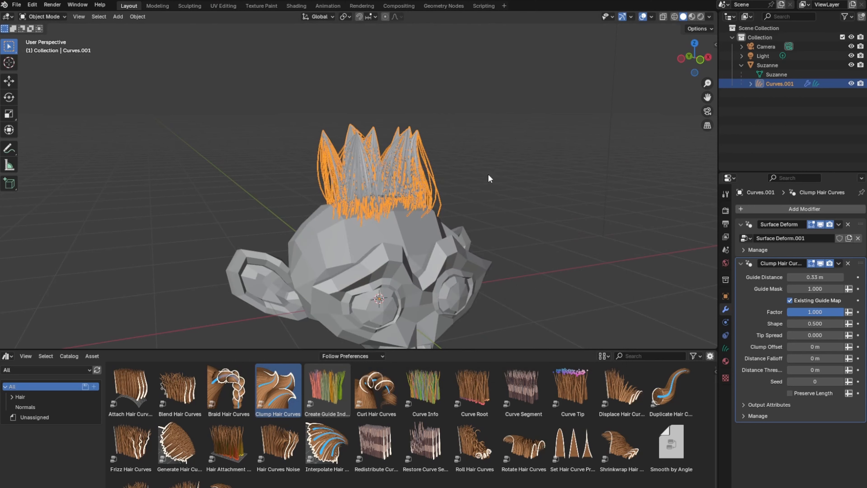
Step: Delete the Curves.001 hair object from Suzanne
right_click(778, 84)
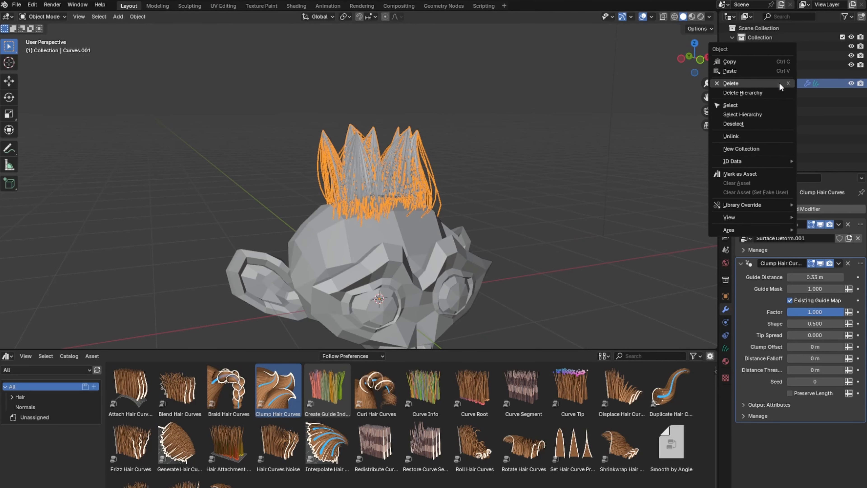
click(767, 83)
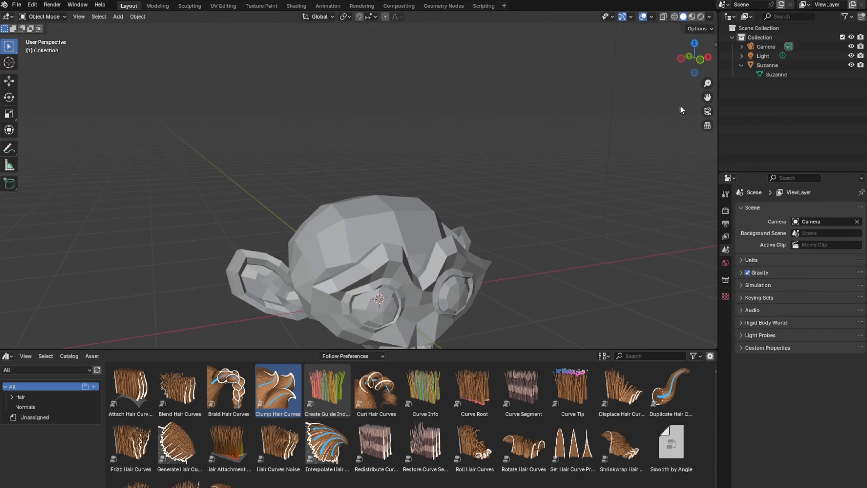
Step: Add an Empty Hair curves object to the Suzanne monkey head
click(377, 250)
middle_drag(377, 249, 313, 247)
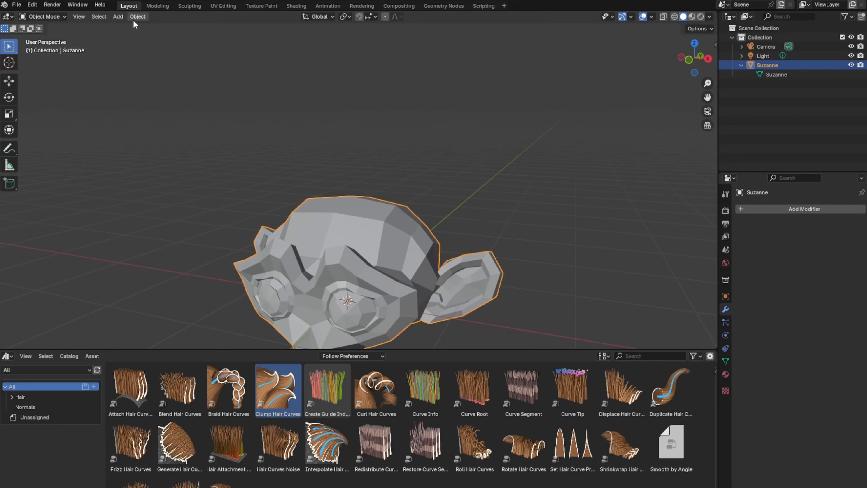
click(118, 17)
mouse_move(129, 35)
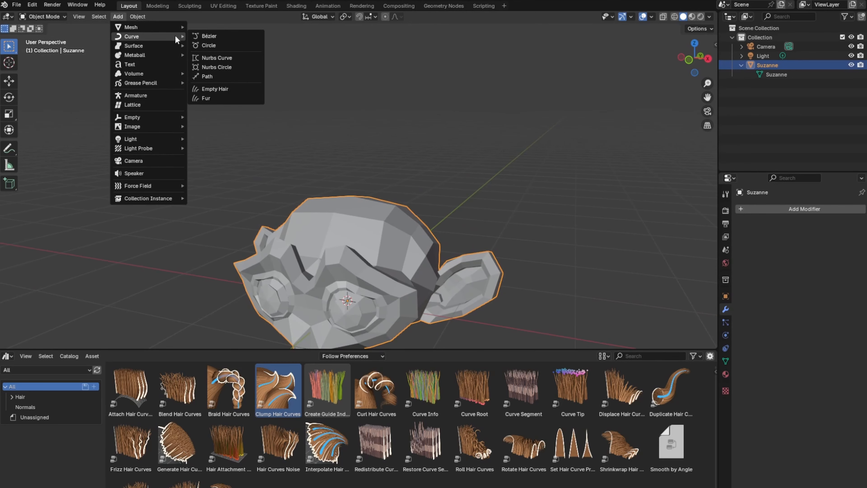
click(212, 95)
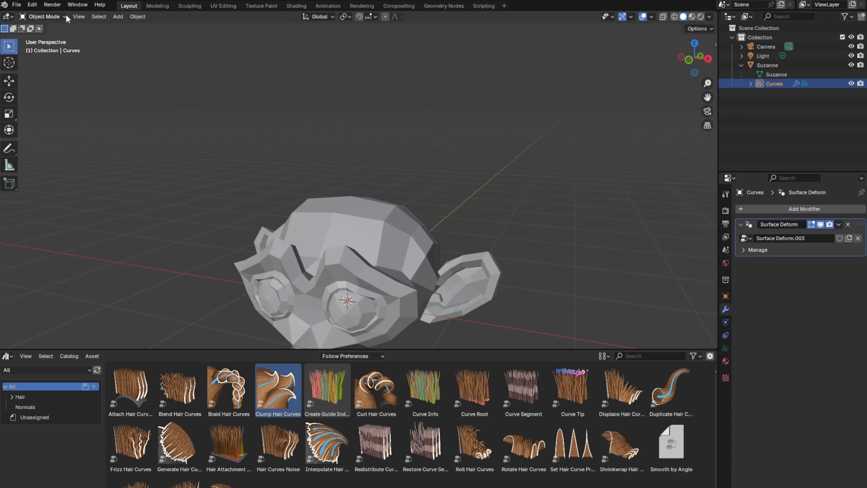
Step: Enter Sculpt Mode and paint a dense tuft of hair curves above Suzanne's forehead with the Add brush
click(48, 16)
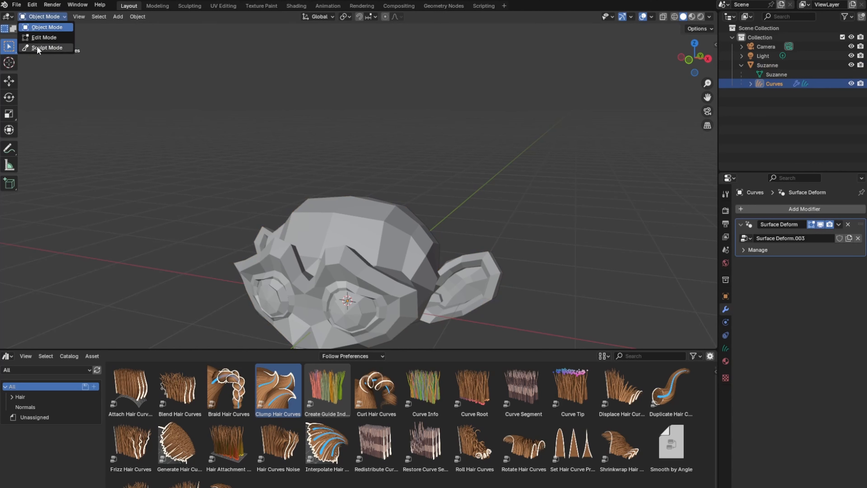
click(36, 46)
click(9, 65)
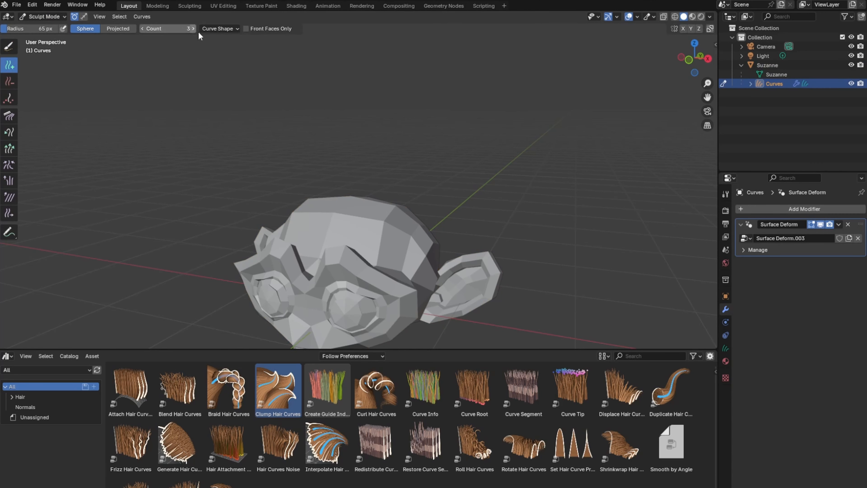
click(220, 29)
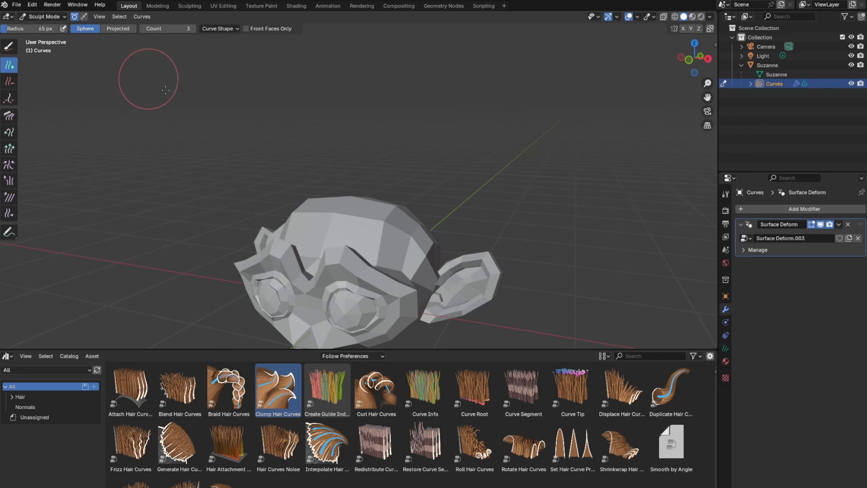
scroll(295, 222, up, 2)
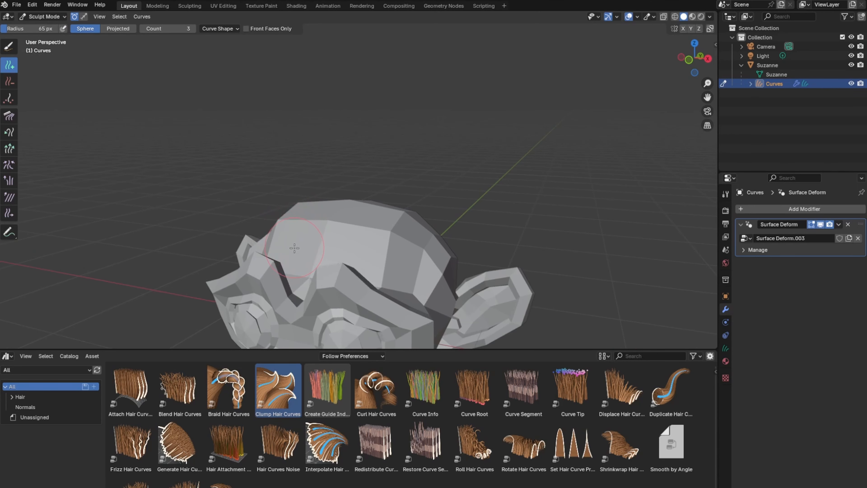
mouse_move(296, 242)
mouse_down()
mouse_move(299, 258)
mouse_move(296, 231)
mouse_up()
middle_drag(297, 231, 332, 242)
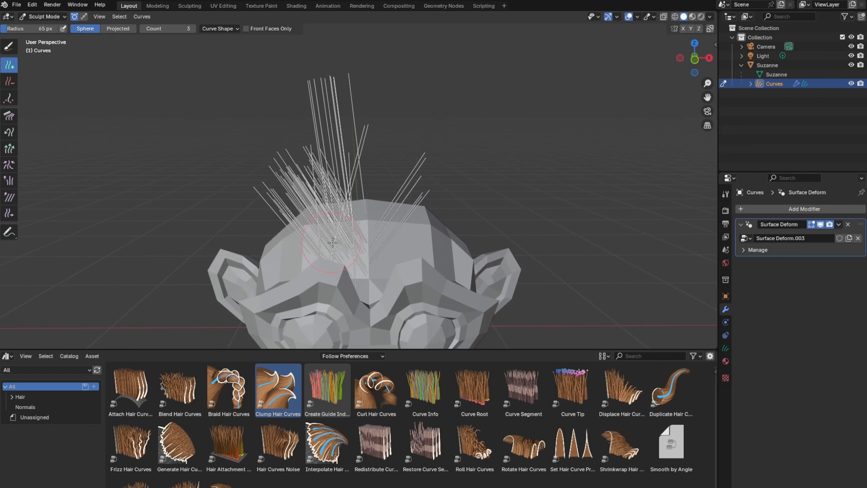
mouse_move(344, 248)
mouse_down()
mouse_move(367, 253)
mouse_move(346, 249)
mouse_up()
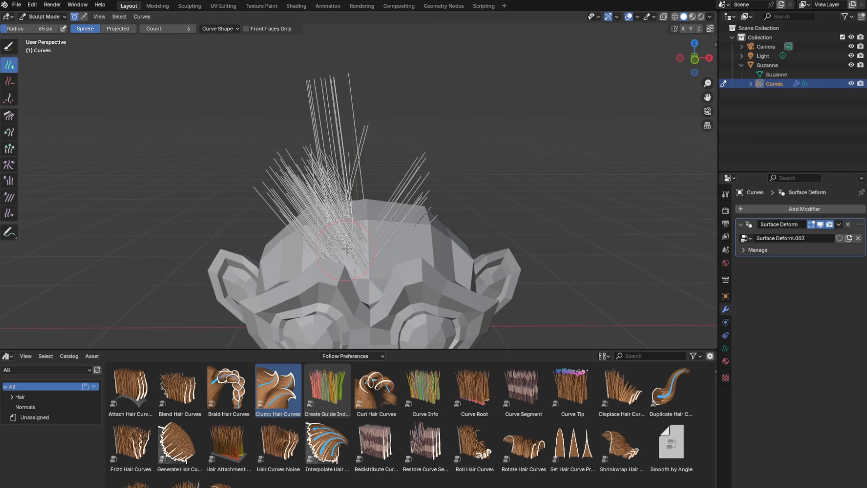
Step: Remove the stray hairs around the forehead tuft using the Delete brush with a 30 px radius
drag(6, 32, 2, 32)
click(9, 81)
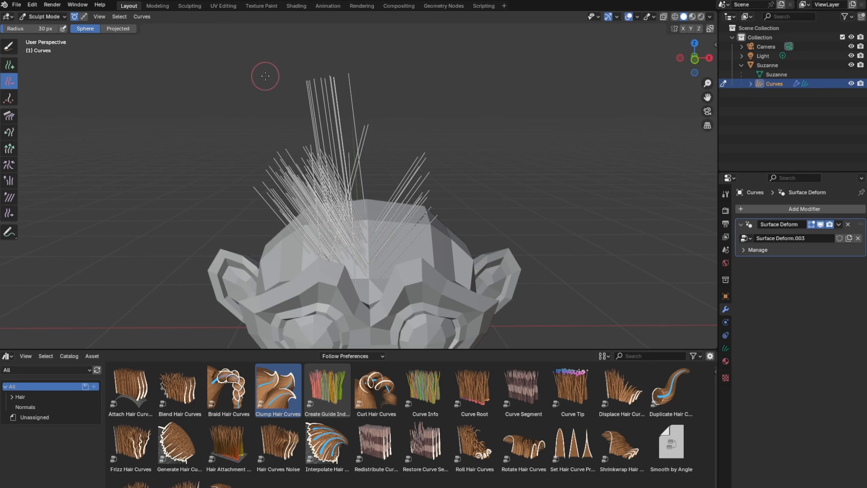
drag(263, 77, 361, 79)
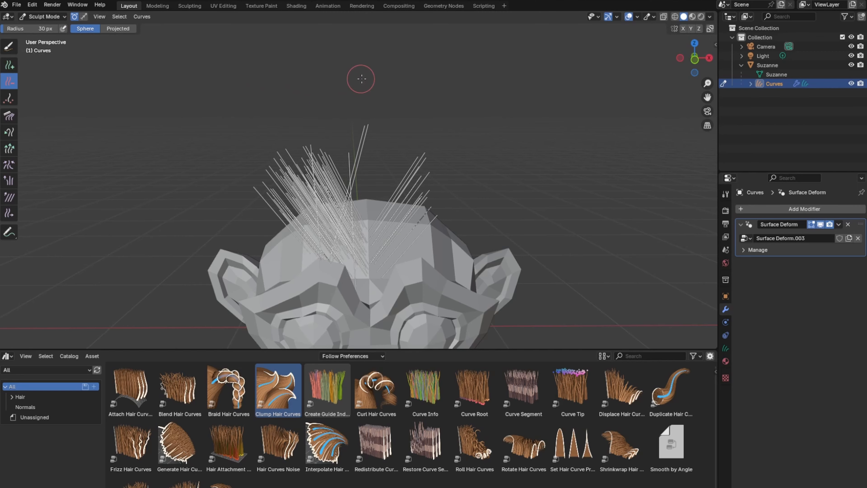
drag(414, 164, 424, 216)
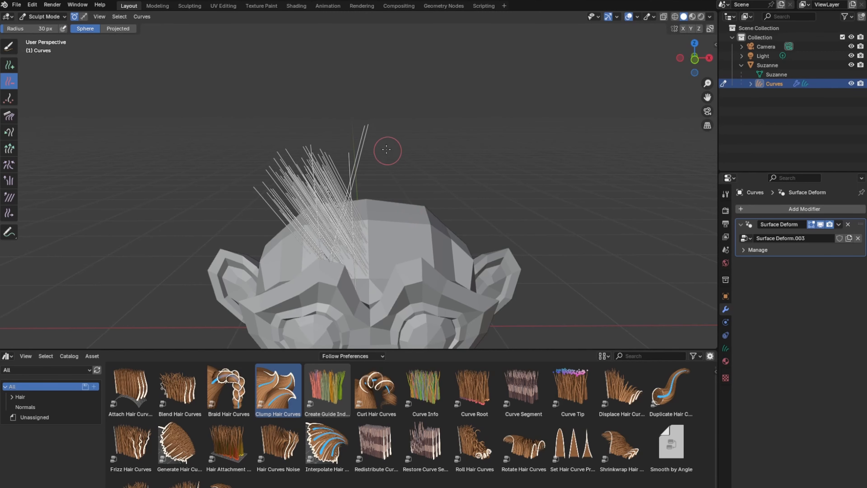
drag(386, 149, 362, 124)
middle_drag(362, 124, 248, 118)
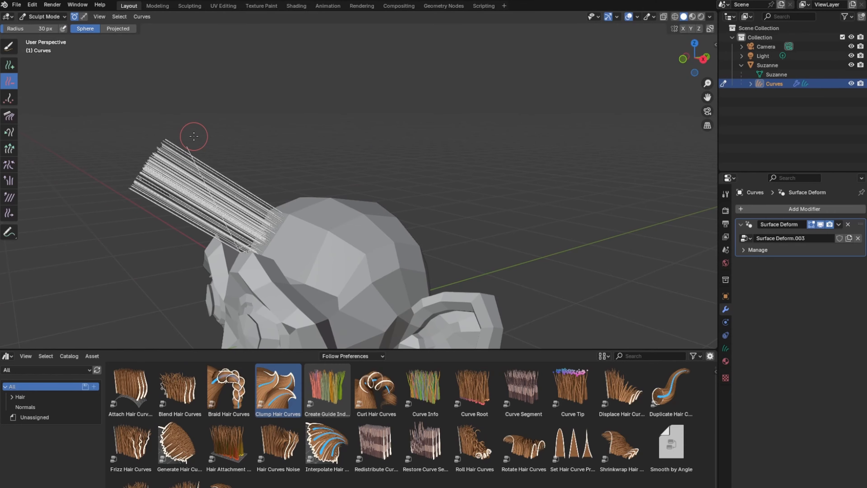
mouse_move(208, 106)
middle_down()
mouse_move(236, 116)
mouse_move(212, 124)
mouse_move(223, 122)
middle_up()
scroll(212, 123, down, 1)
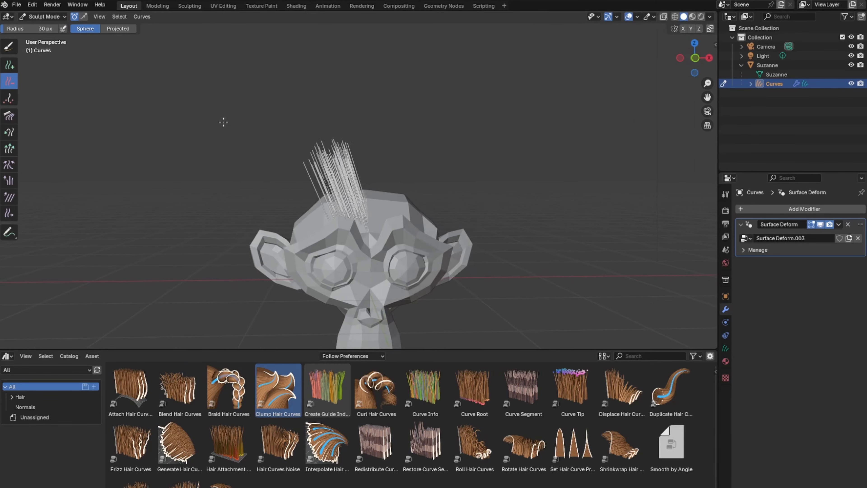
scroll(223, 121, down, 1)
Step: Comb the tuft sideways toward the middle of the head with the 30 px Comb brush
click(8, 116)
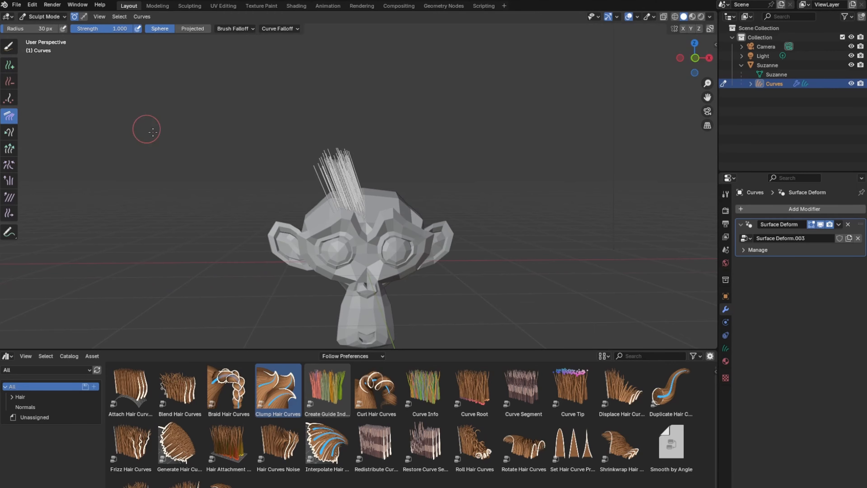
middle_drag(145, 130, 309, 173)
drag(312, 174, 325, 171)
scroll(326, 171, up, 3)
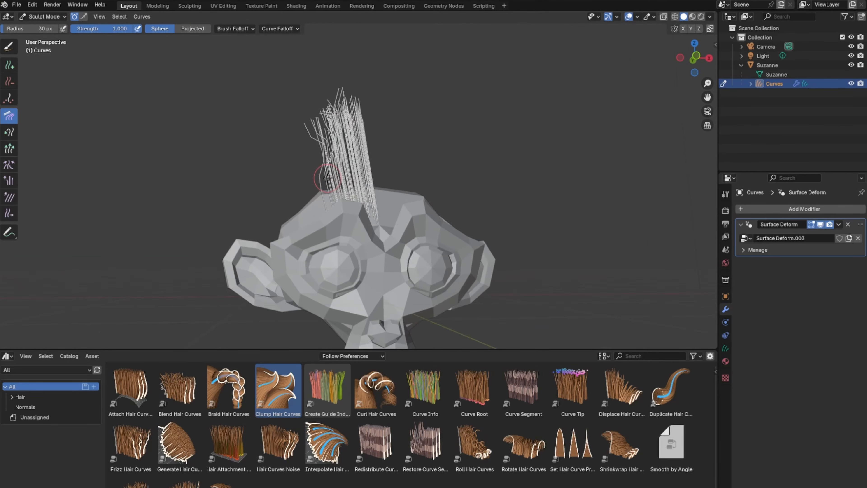
Step: Enlarge the Comb brush radius to 123 px and comb the tuft forward into a curve over the forehead
drag(8, 31, 20, 30)
mouse_move(298, 168)
mouse_down()
mouse_move(338, 161)
mouse_move(331, 100)
mouse_move(354, 120)
mouse_move(300, 116)
mouse_move(333, 155)
mouse_up()
middle_drag(332, 155, 276, 103)
mouse_move(276, 103)
mouse_down()
mouse_move(126, 154)
mouse_move(197, 139)
mouse_move(174, 171)
mouse_move(173, 148)
mouse_up()
middle_drag(174, 148, 455, 214)
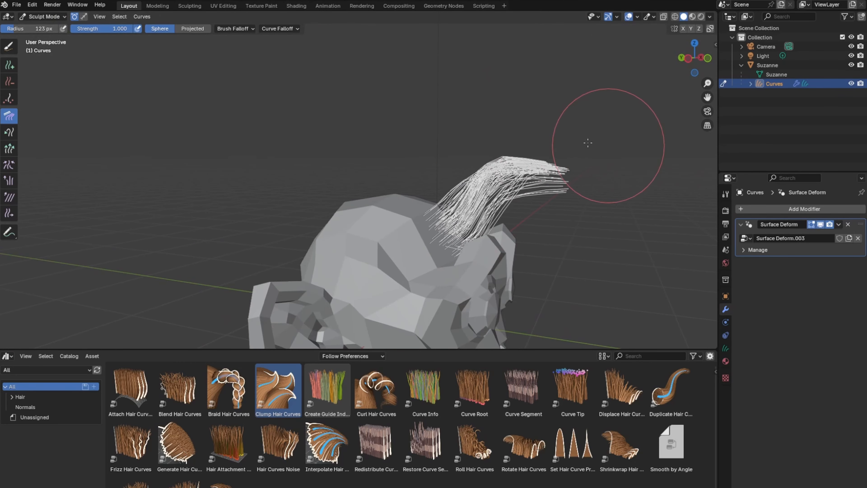
mouse_move(594, 142)
mouse_down()
mouse_move(555, 170)
mouse_move(547, 188)
mouse_up()
mouse_move(547, 188)
middle_down()
mouse_move(406, 140)
mouse_move(386, 212)
mouse_move(373, 209)
middle_up()
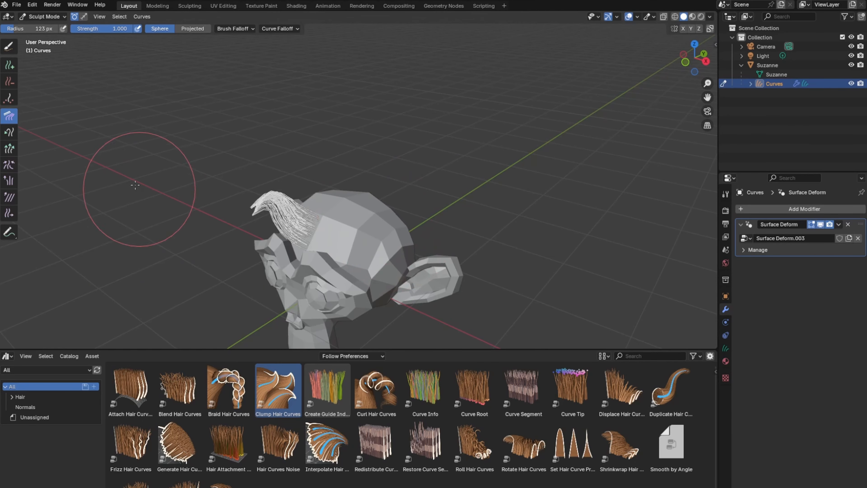
Step: Return to Object Mode, apply the Clump Hair Curves asset to the tuft and set its Guide Distance to 0.29 m
click(64, 18)
click(58, 28)
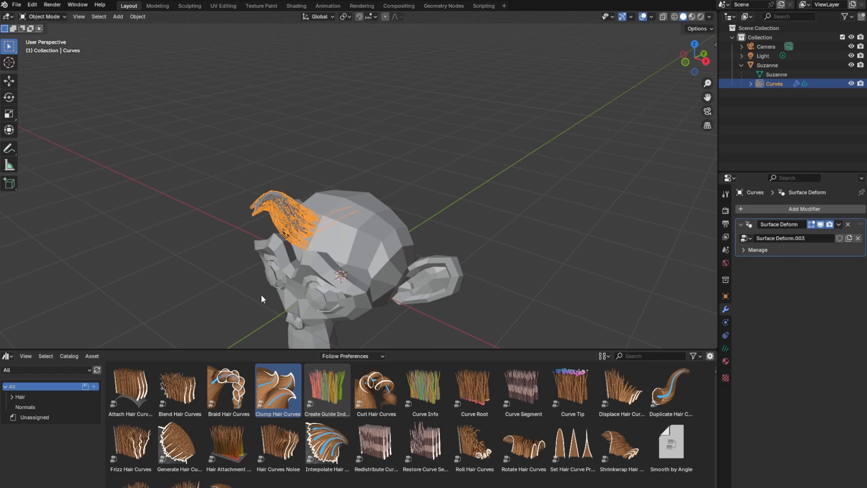
drag(268, 376, 291, 209)
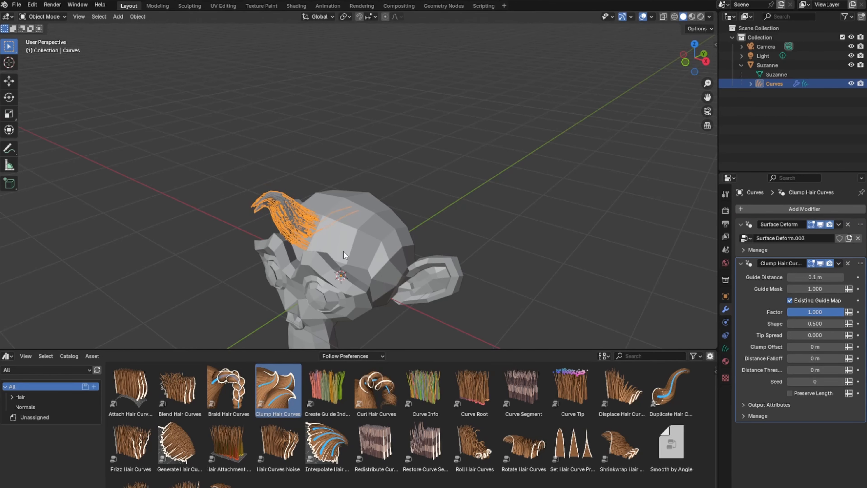
middle_drag(343, 251, 278, 221)
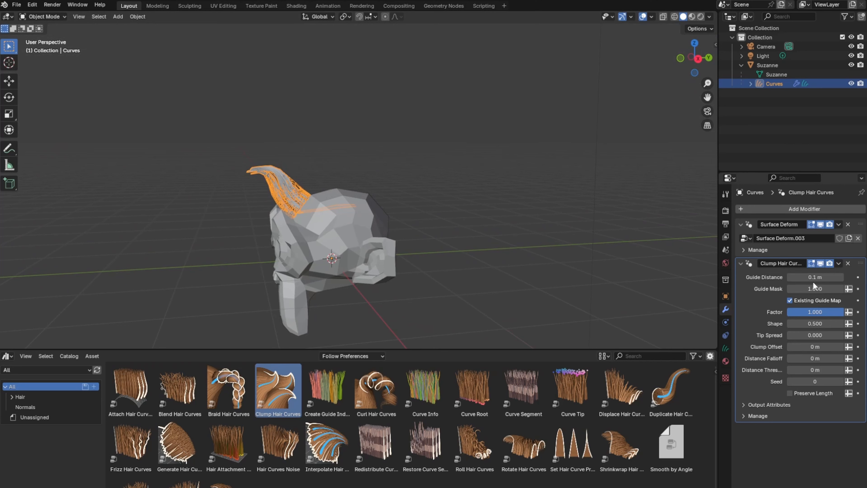
mouse_move(814, 277)
mouse_down()
mouse_move(843, 277)
mouse_move(800, 276)
mouse_up()
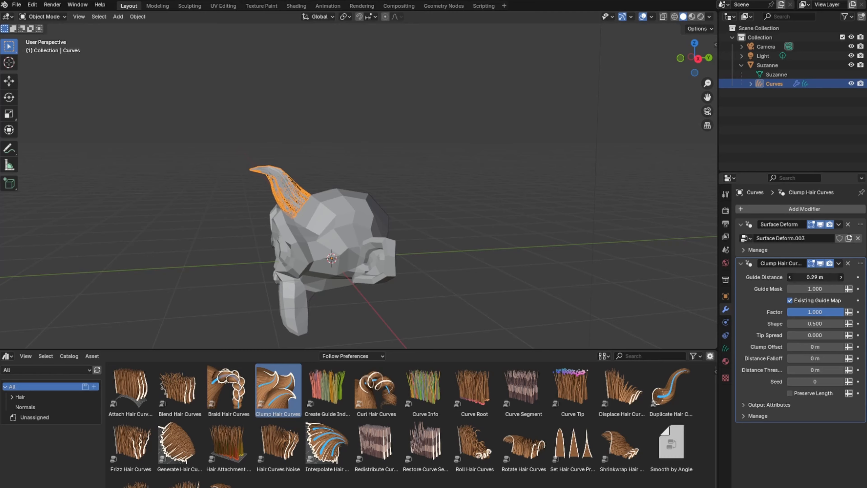
scroll(286, 234, up, 6)
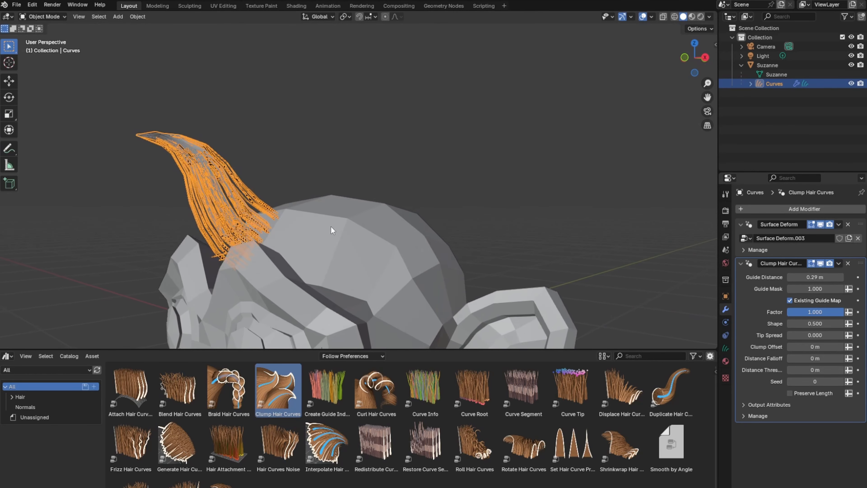
middle_drag(330, 226, 320, 225)
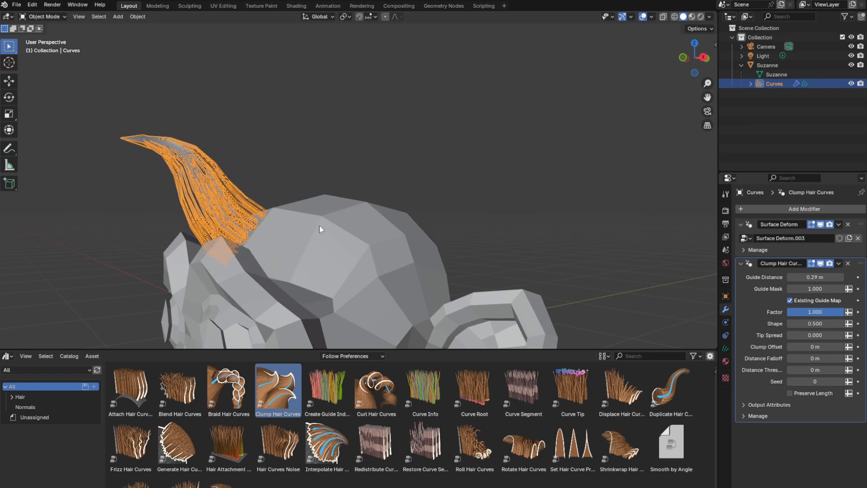
Step: Re-enter Sculpt Mode and comb the clumped tuft forward and down over the face with a 165 px brush radius
click(44, 16)
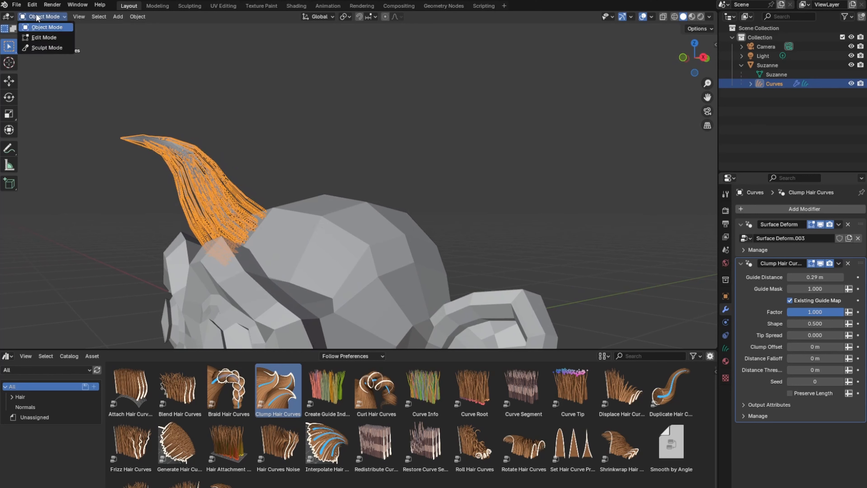
click(46, 48)
mouse_move(125, 116)
middle_down()
mouse_move(312, 158)
mouse_move(283, 159)
middle_up()
key(f)
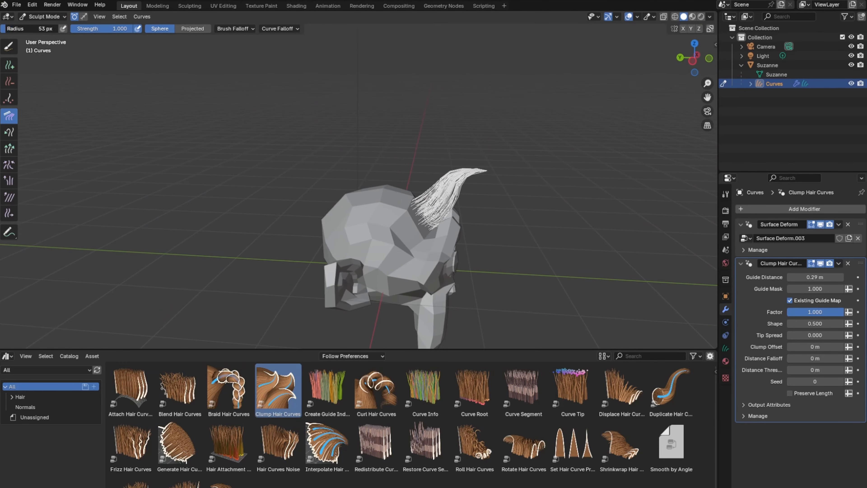
click(296, 137)
mouse_move(545, 161)
mouse_down()
mouse_move(422, 229)
mouse_move(489, 287)
mouse_move(478, 204)
mouse_move(483, 145)
mouse_up()
middle_drag(483, 145, 417, 174)
scroll(419, 171, up, 4)
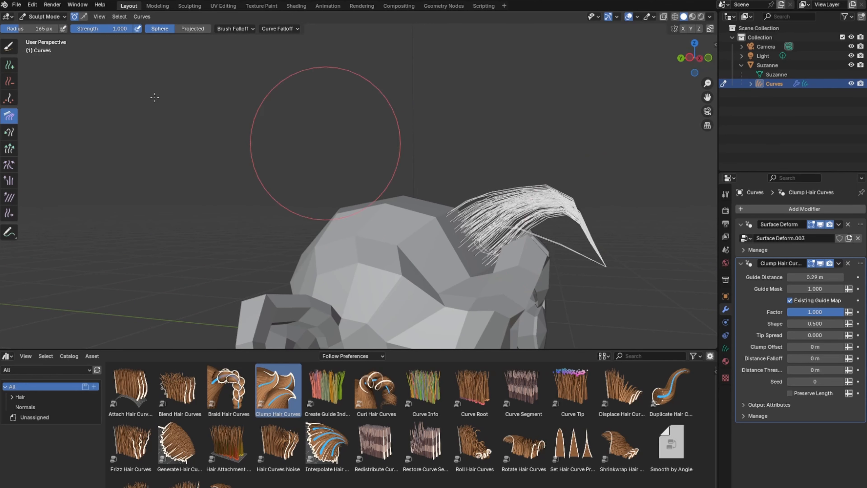
Step: Delete the stray strand under the tuft with a 41 px Delete brush and set the clump's Guide Distance to 0.8 m
click(15, 85)
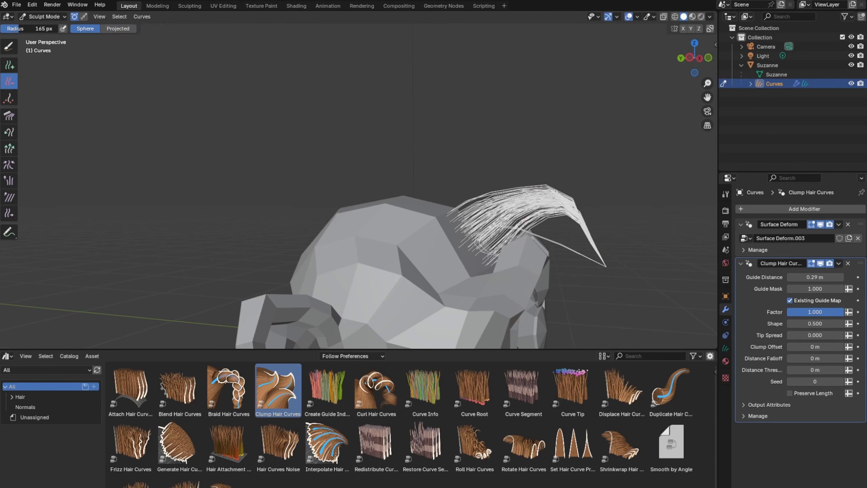
drag(8, 29, 5, 29)
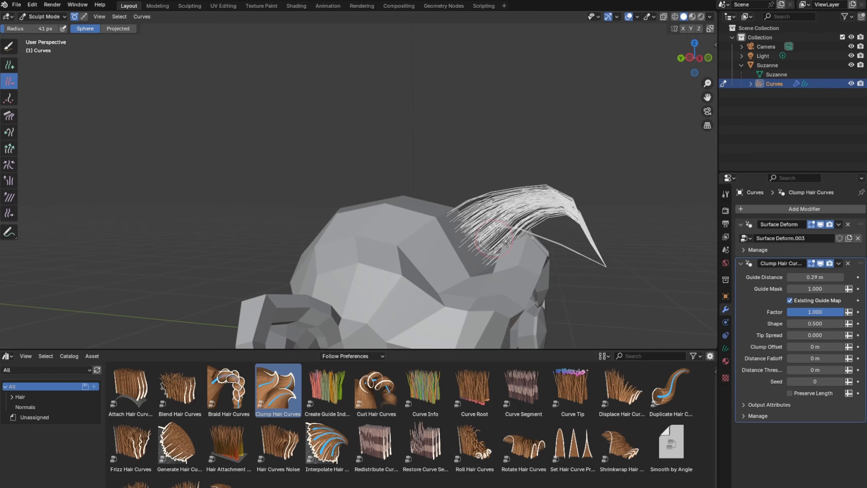
click(565, 249)
middle_drag(546, 259, 390, 218)
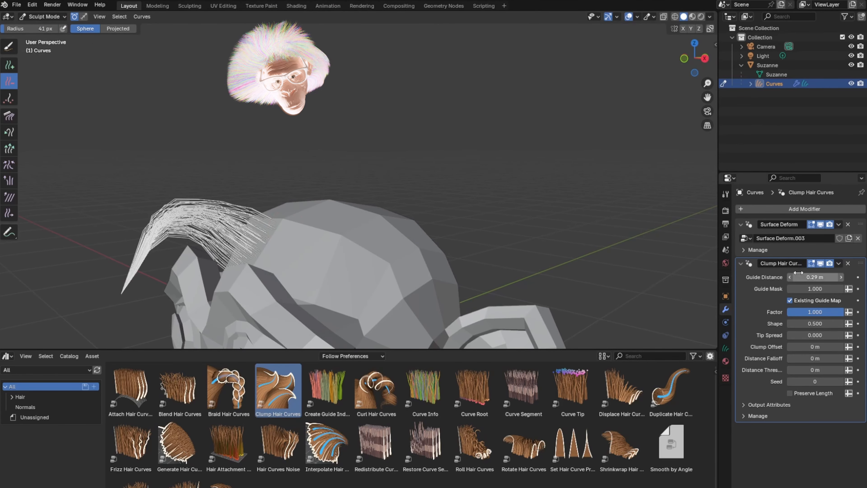
mouse_move(814, 277)
mouse_down()
mouse_move(853, 277)
mouse_move(798, 289)
mouse_move(819, 289)
mouse_up()
middle_drag(410, 261, 447, 249)
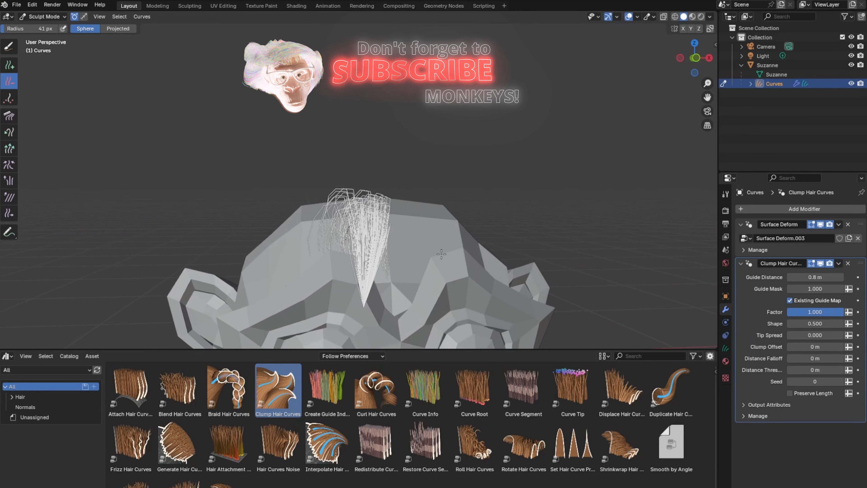
Step: Export the clumped tuft as the Alembic file AnimeHair03.abc in C:\Youtube
click(16, 5)
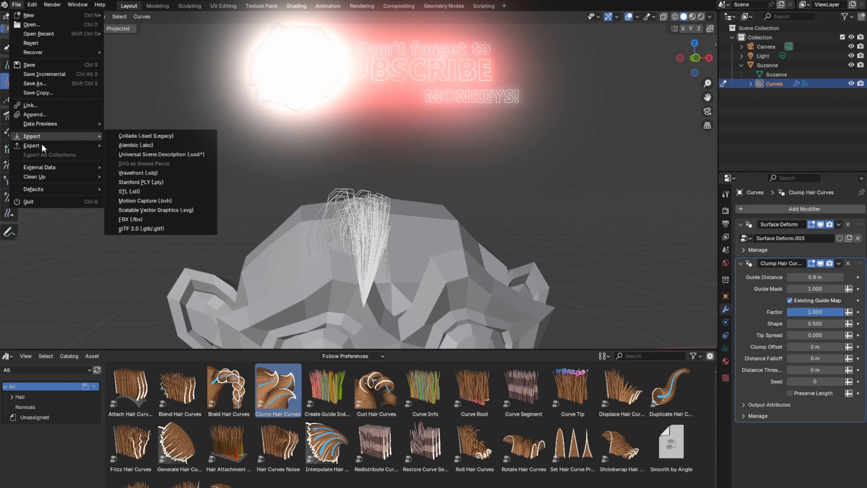
mouse_move(53, 146)
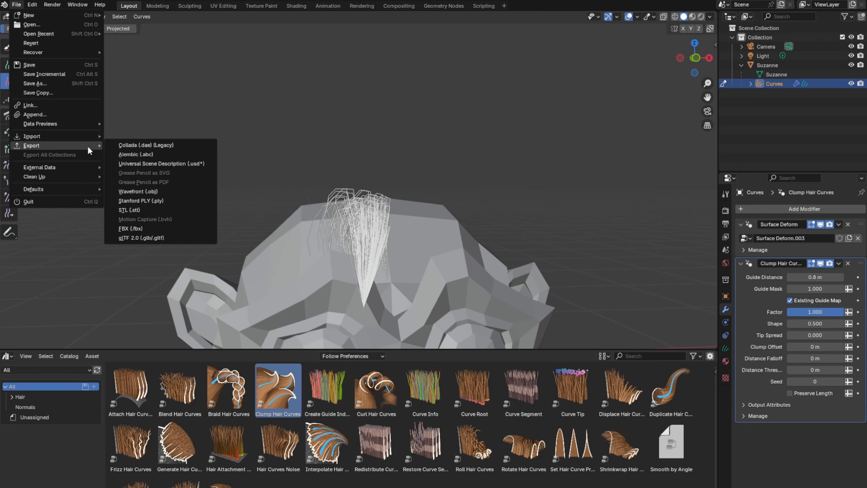
click(117, 152)
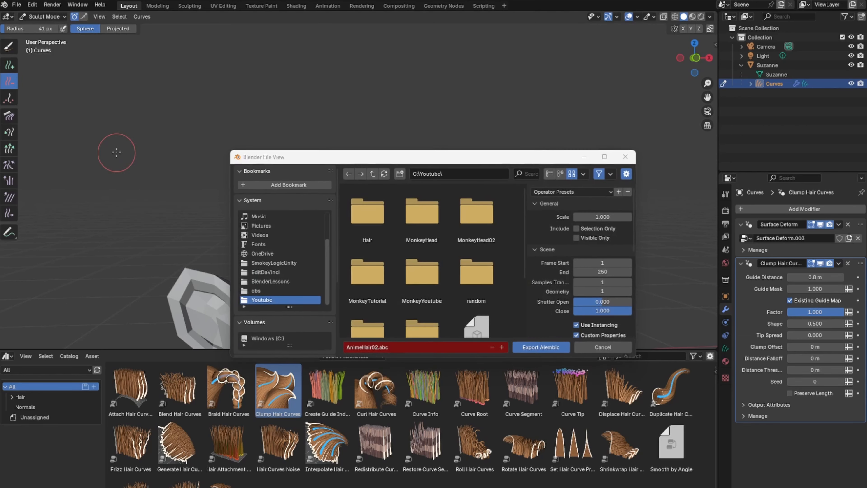
click(380, 348)
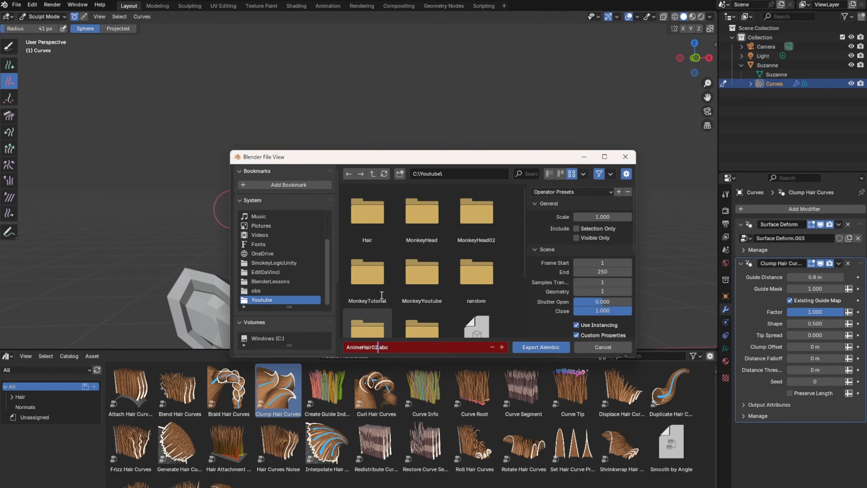
text(3)
click(520, 347)
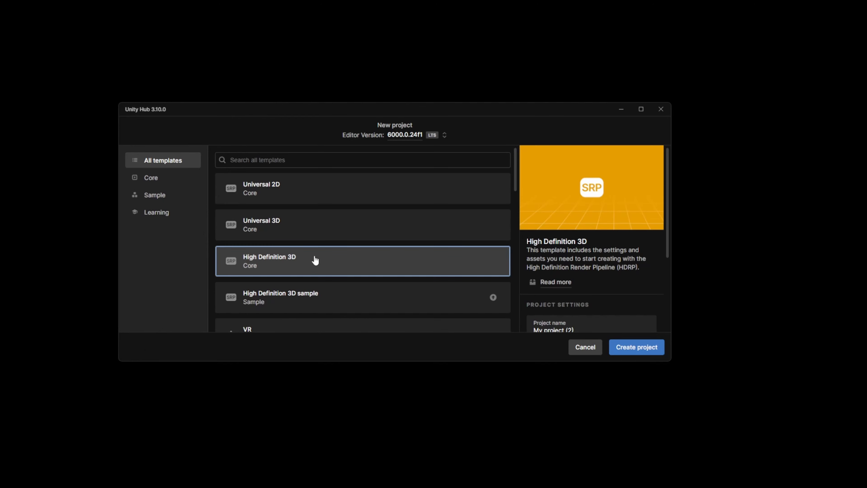
Step: Switch to Unity Hub and name the new High Definition 3D project HDMonkeyHead
scroll(555, 234, down, 3)
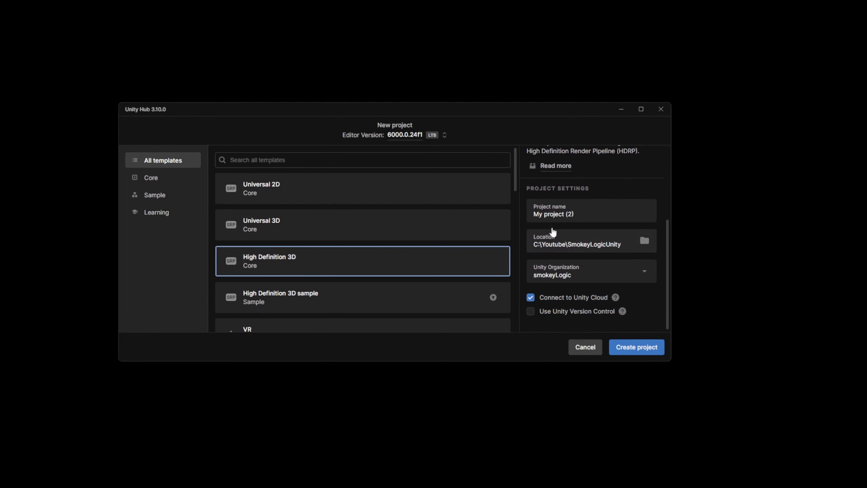
double_click(561, 214)
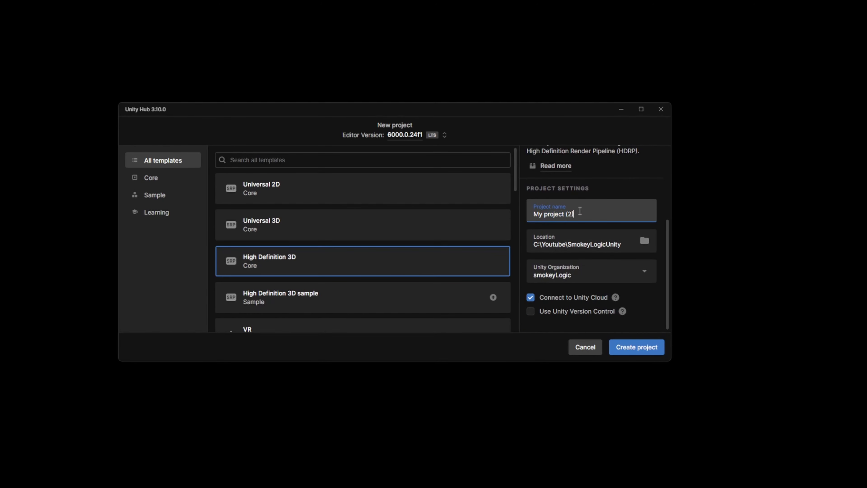
drag(580, 209, 530, 214)
key(BackSpace)
text(H)
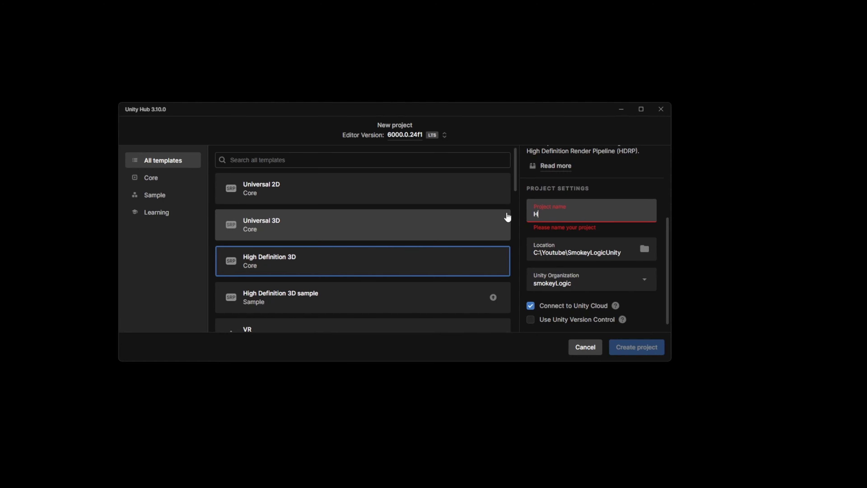
text(DMonkeyHead2)
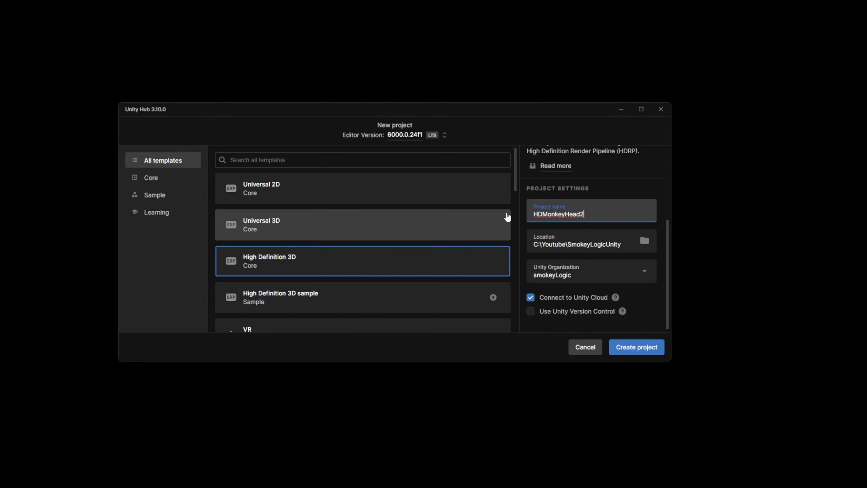
key(BackSpace)
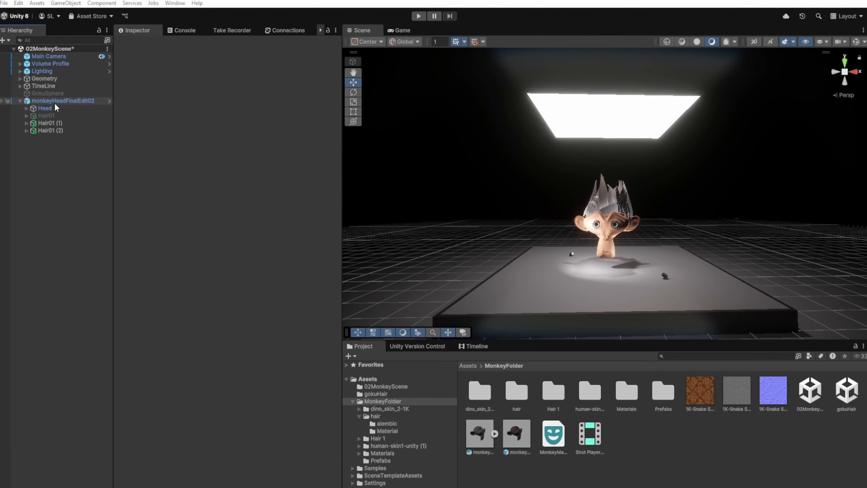
Step: In the Unity editor's 02MonkeyScene, delete Hair01, Hair01 (1) and Hair01 (2) from monkeyHeadFinalEdit02
scroll(615, 273, up, 8)
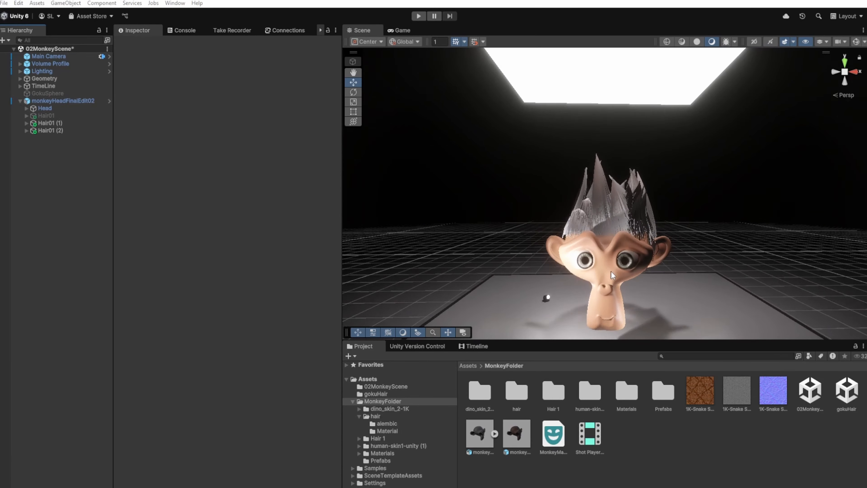
scroll(609, 271, up, 8)
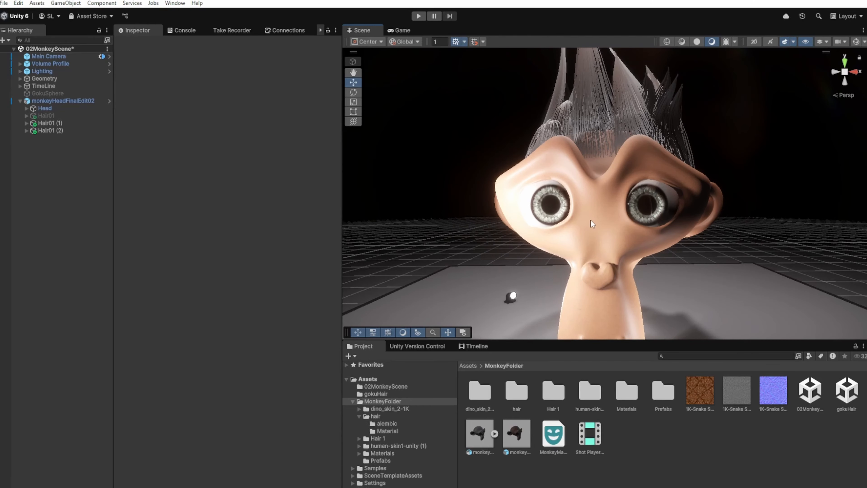
middle_drag(592, 270, 600, 299)
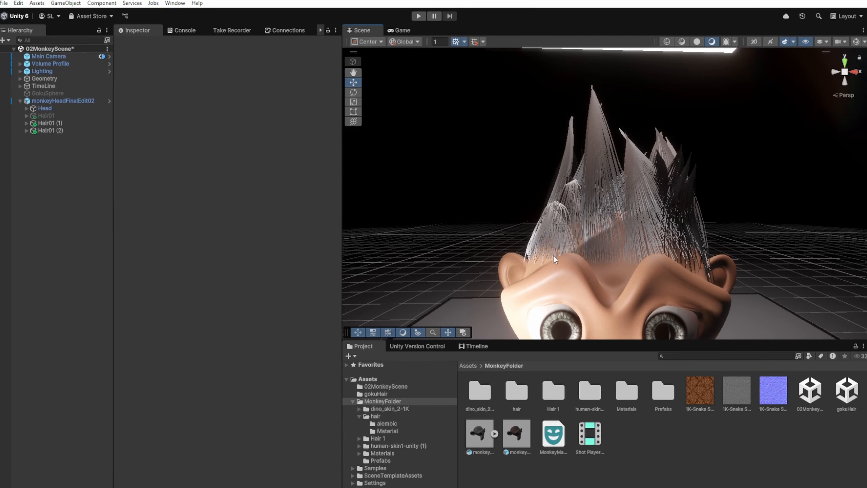
middle_drag(555, 260, 548, 232)
click(41, 93)
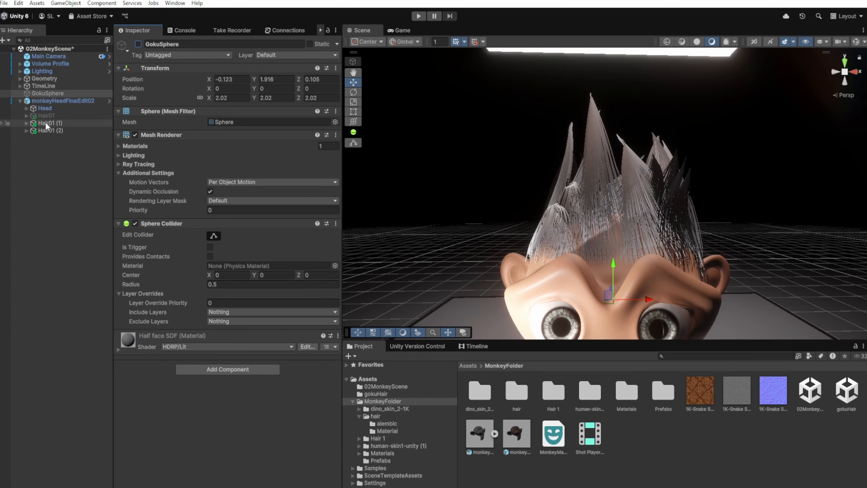
click(50, 130)
click(45, 131)
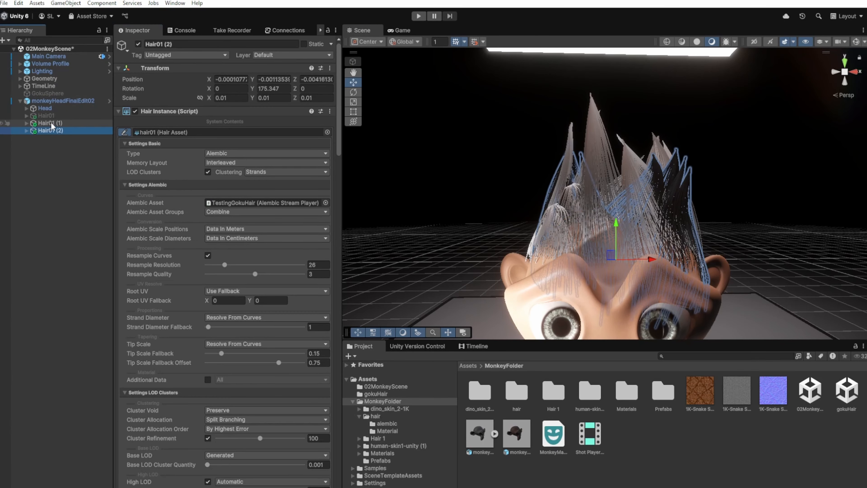
shift+click(51, 124)
shift+click(46, 115)
right_click(52, 116)
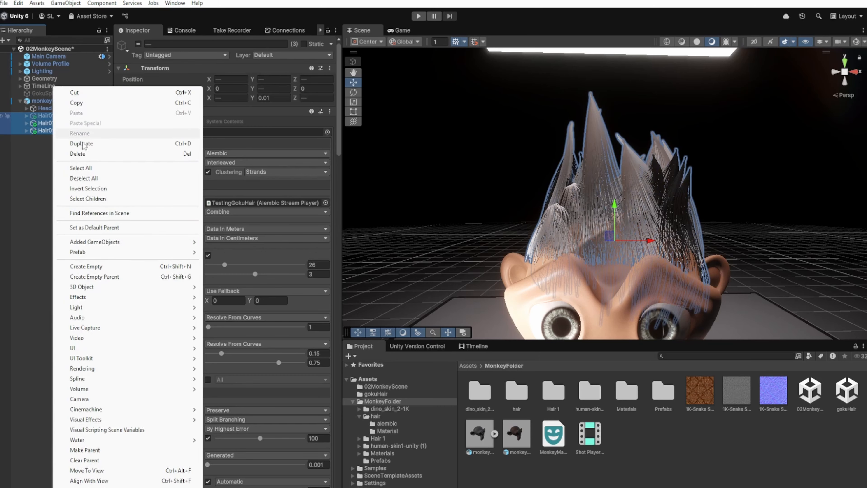
click(78, 154)
scroll(539, 192, down, 5)
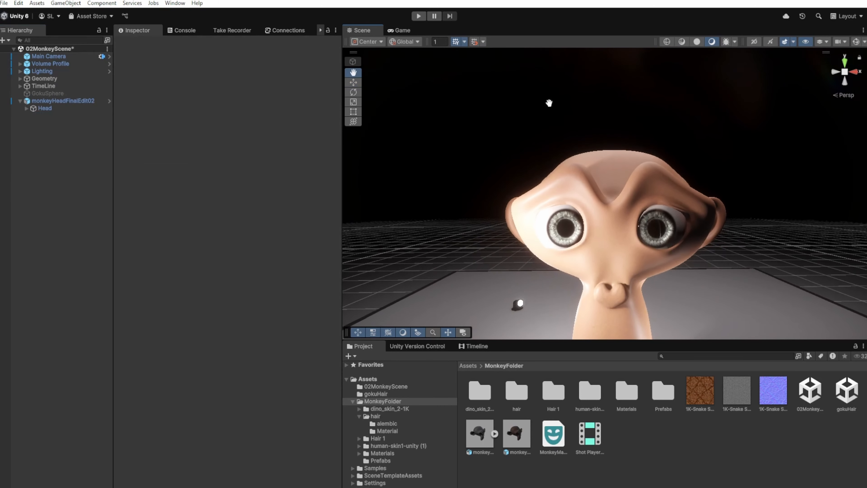
scroll(550, 157, up, 4)
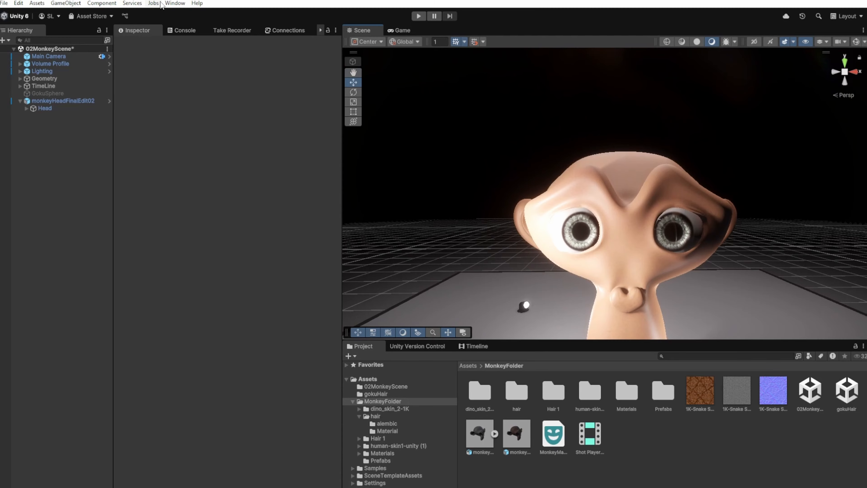
Step: View the My Assets packages in the Package Manager and close it
click(173, 4)
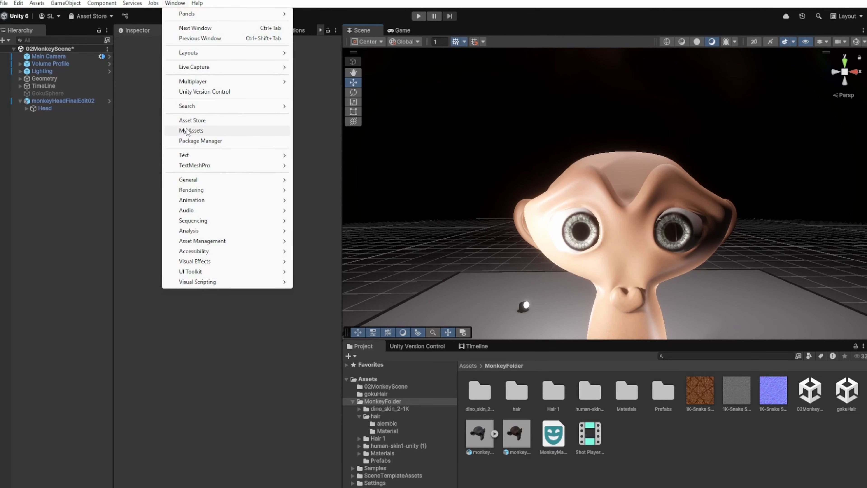
click(192, 141)
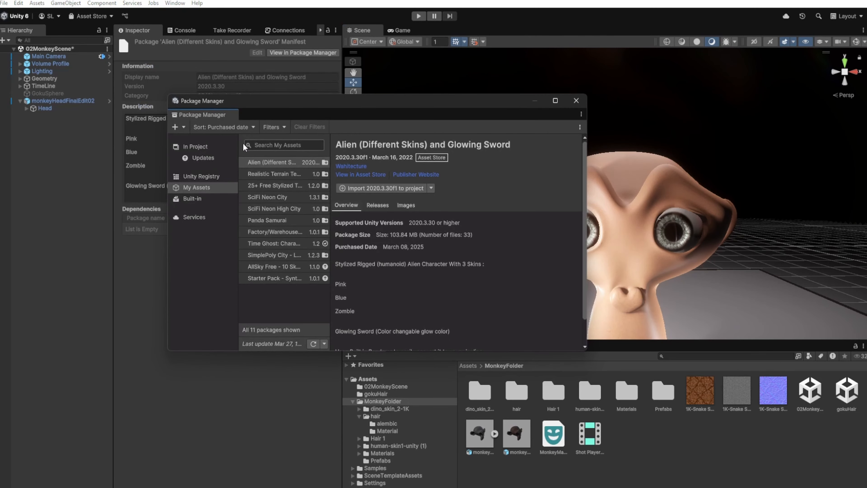
click(576, 101)
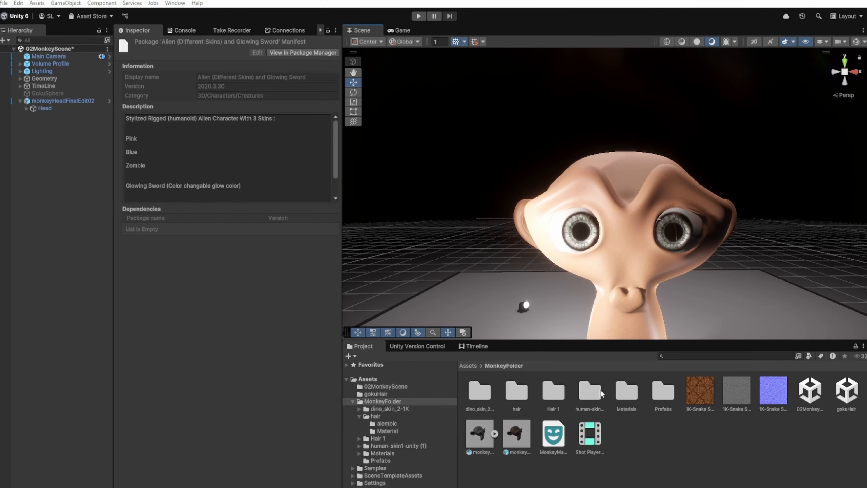
Step: Switch to the browser's "unity hair system" search results and open Unity Learn's Get Started with Hair Simulation project
key(alt+Tab)
drag(735, 88, 575, 106)
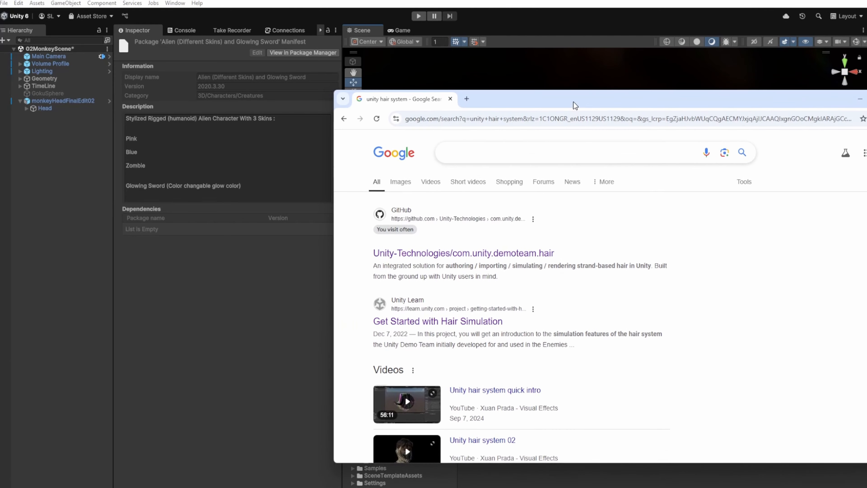
double_click(595, 95)
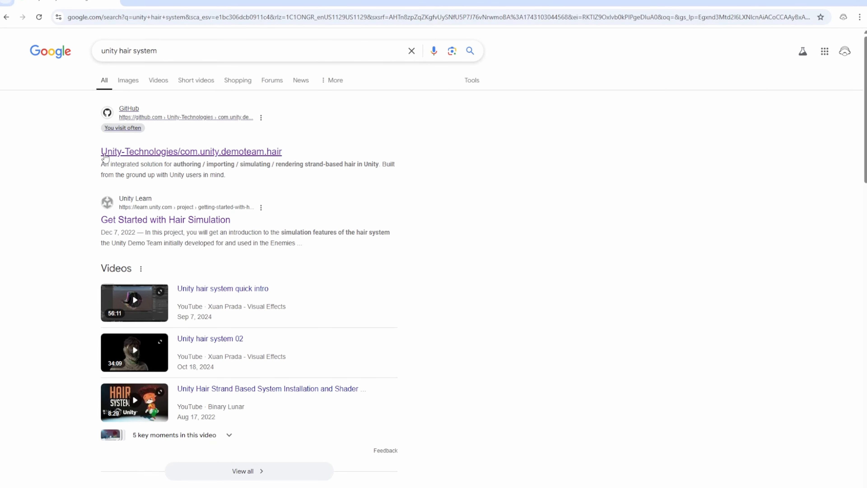
scroll(137, 333, down, 8)
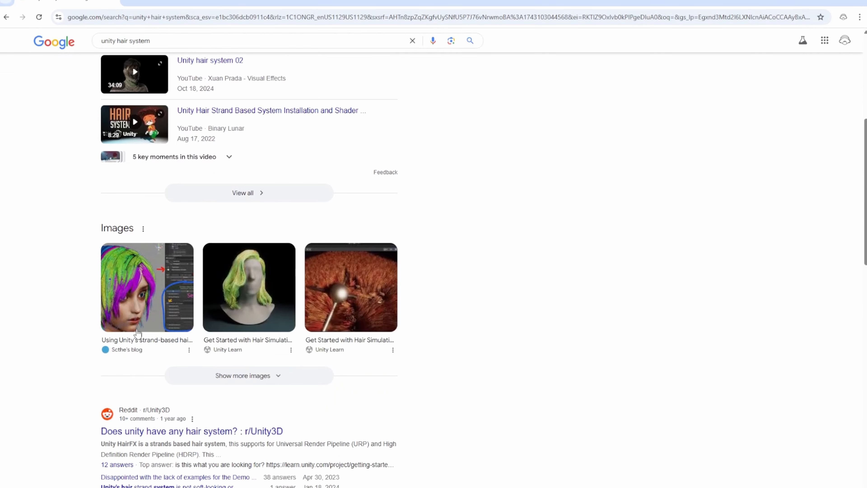
scroll(137, 333, up, 8)
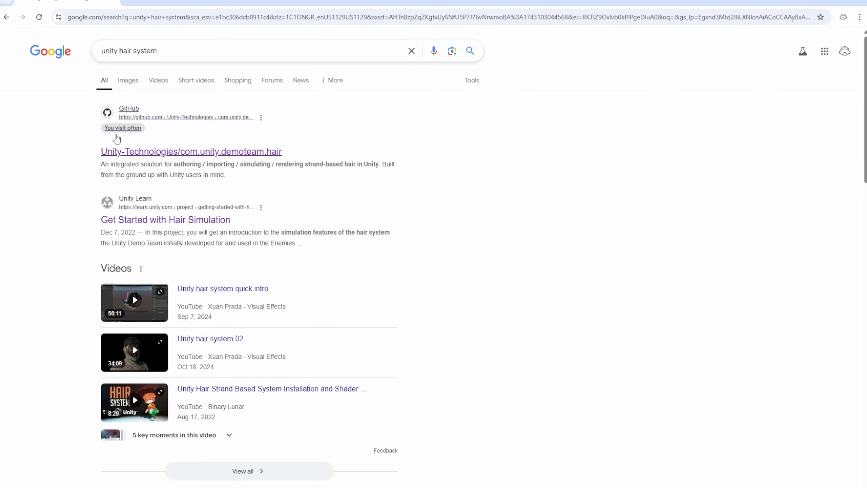
click(128, 220)
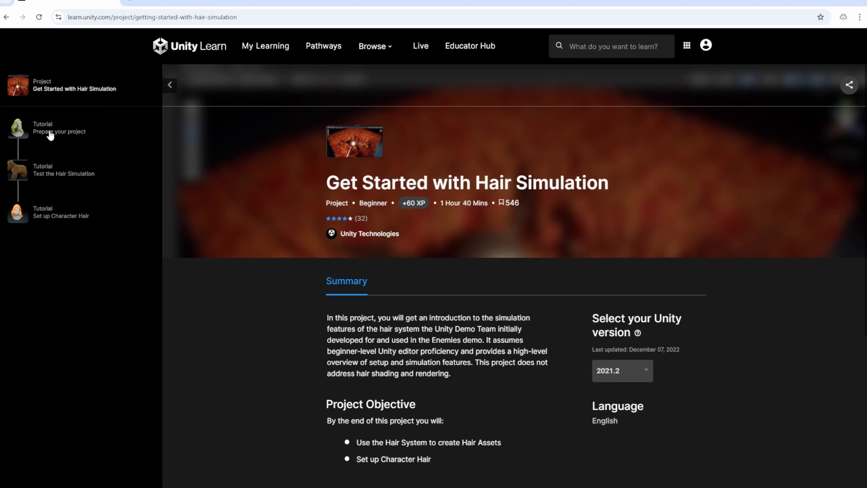
Step: Look through the Prepare your project, Test the Hair Simulation and Set up Character Hair tutorials
click(51, 133)
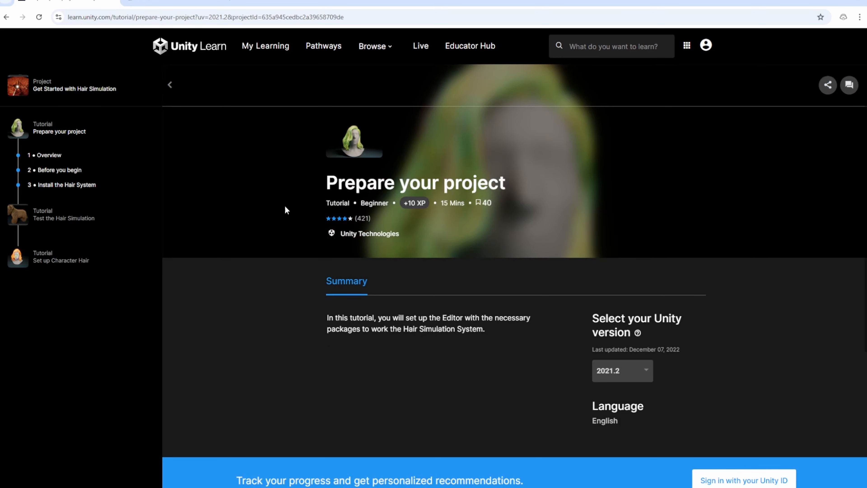
click(51, 169)
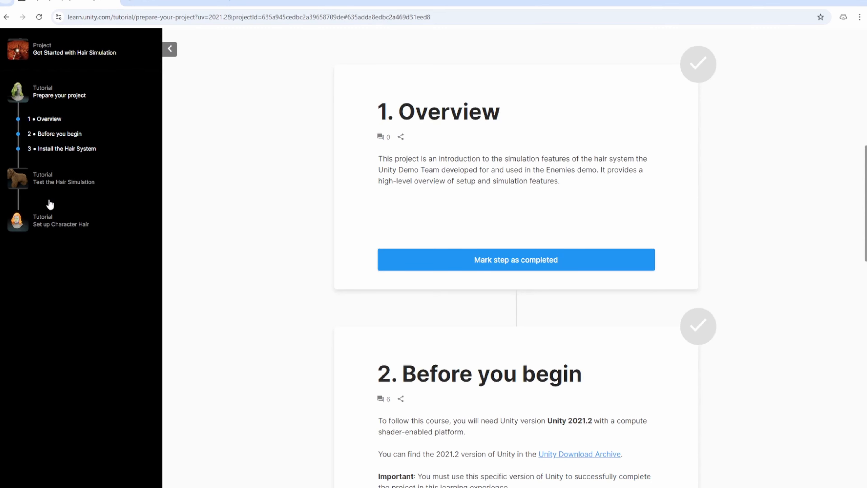
click(47, 186)
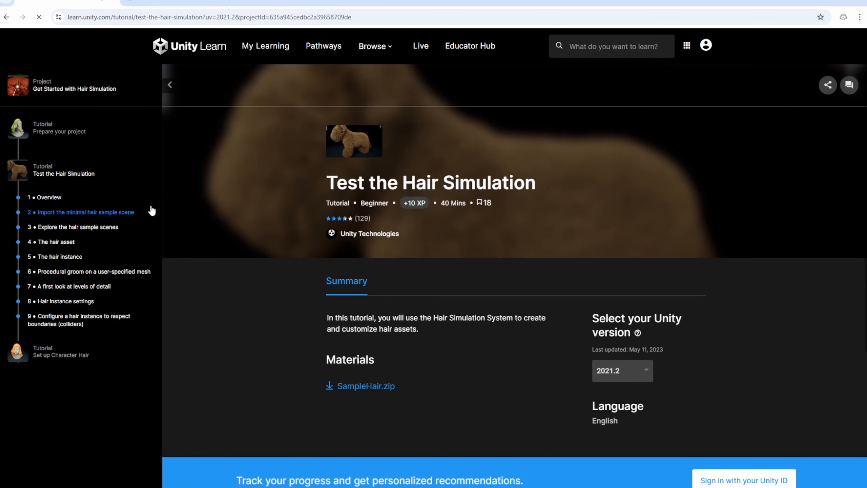
scroll(430, 209, down, 15)
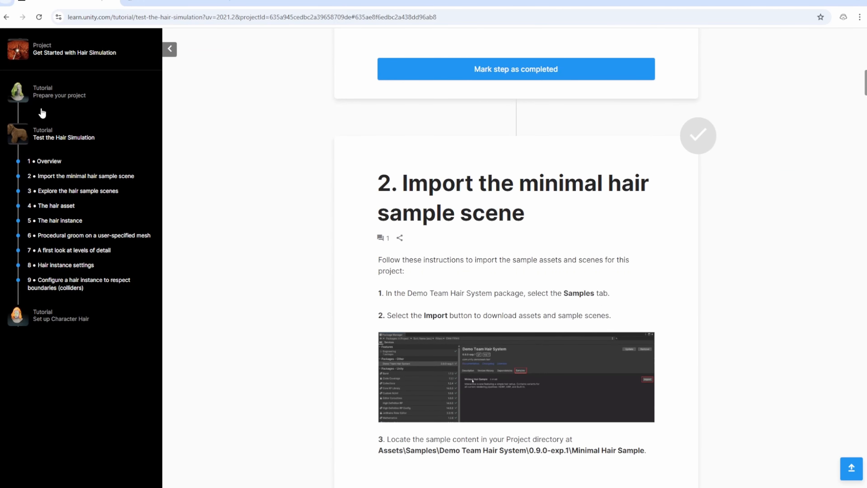
click(40, 92)
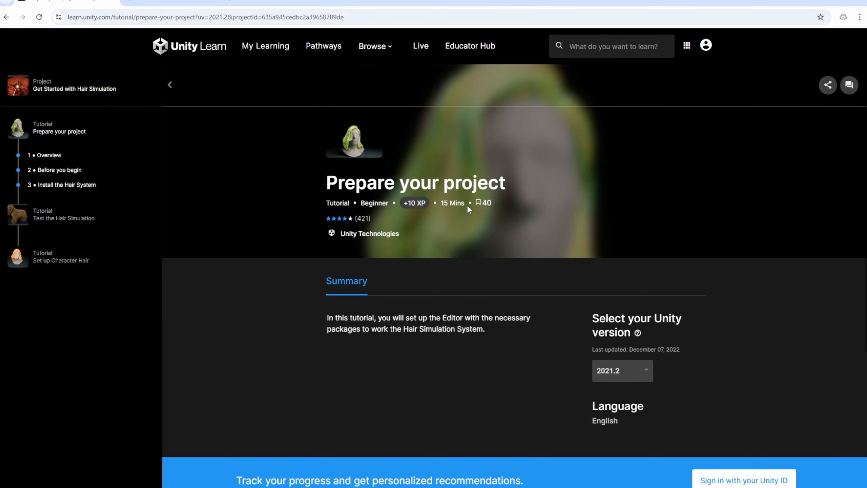
click(48, 255)
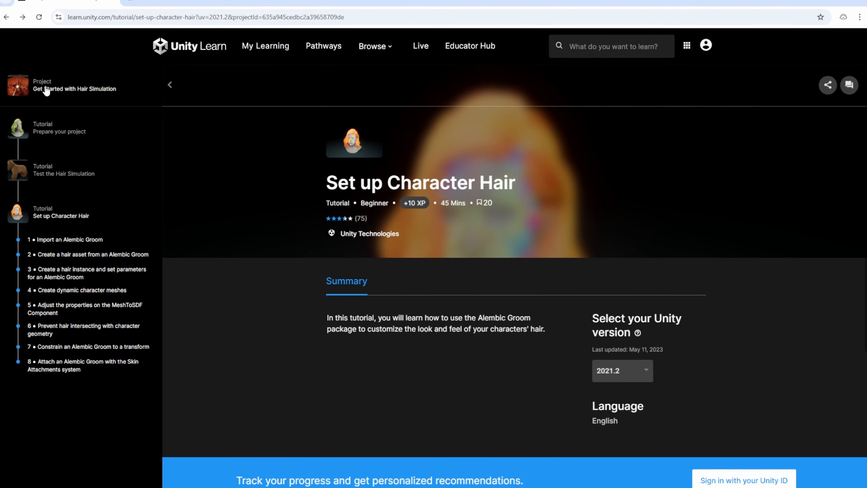
Step: Return to the Get Started with Hair Simulation overview and look over its list of tutorials
click(46, 90)
scroll(4, 112, down, 7)
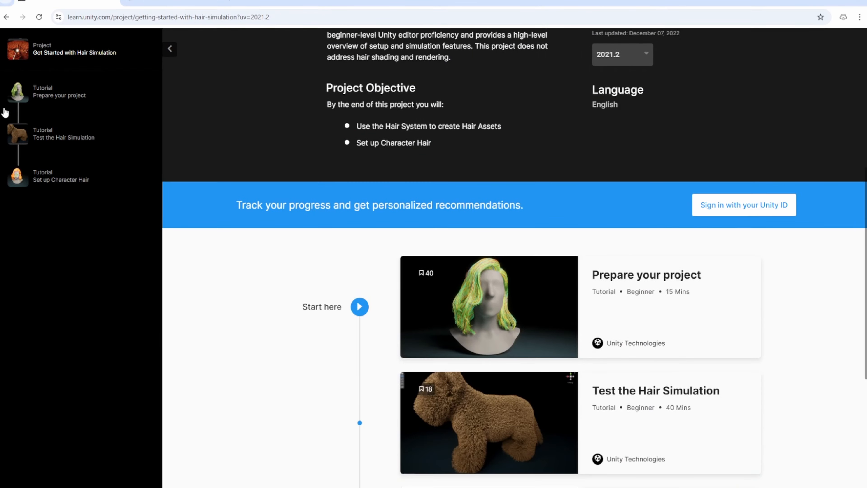
click(7, 17)
click(46, 89)
scroll(344, 248, down, 11)
scroll(571, 194, up, 3)
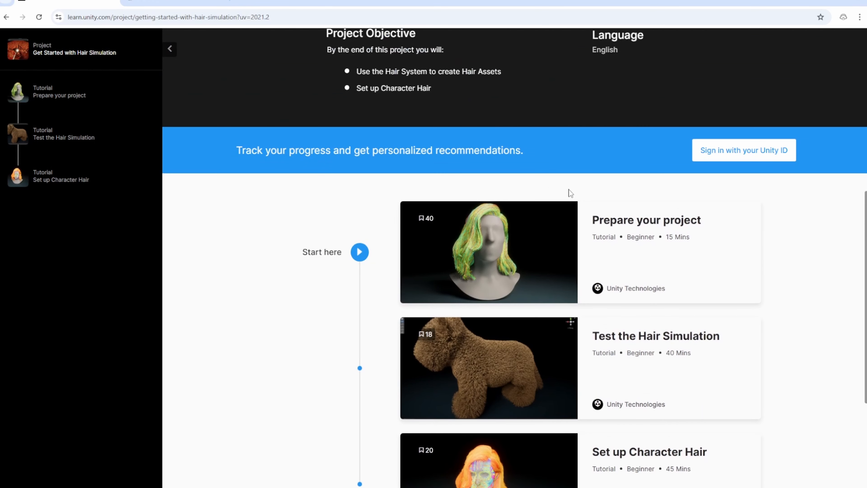
Step: Open the Prepare your project tutorial and read its Required packages section
click(629, 223)
scroll(479, 231, down, 5)
scroll(479, 232, down, 15)
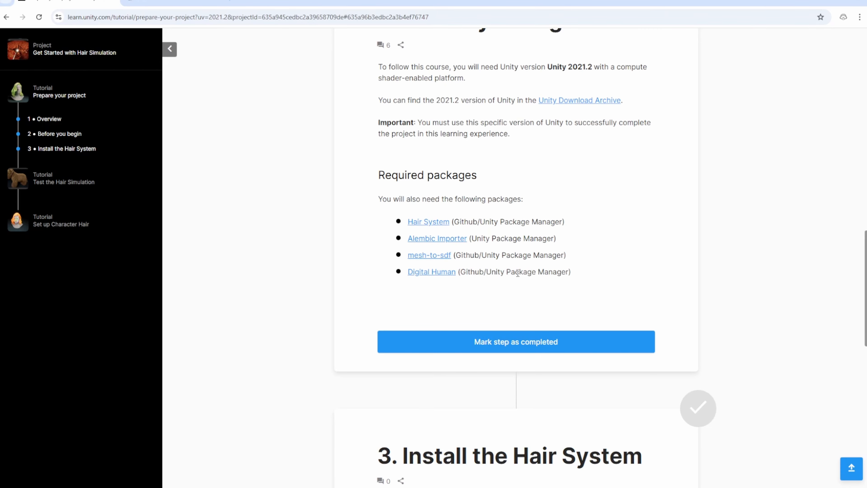
Step: Open the Hair System package's GitHub repository from the Required packages list and copy its HTTPS clone URL
drag(547, 236, 395, 226)
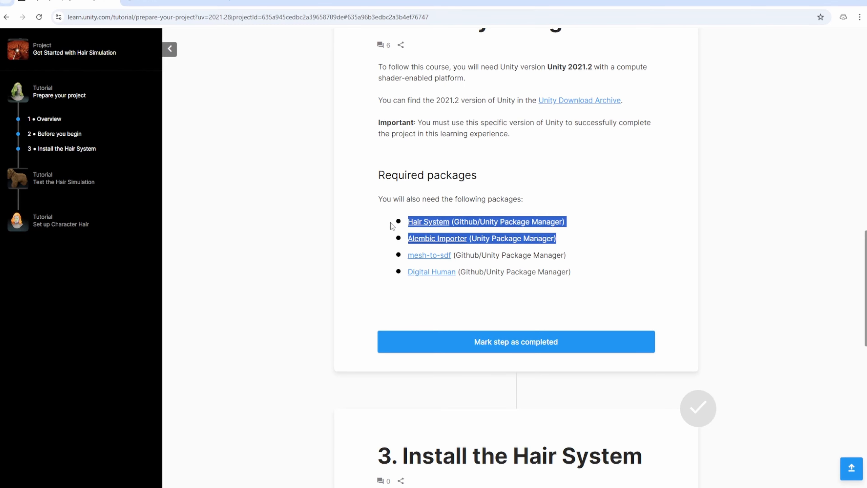
click(354, 227)
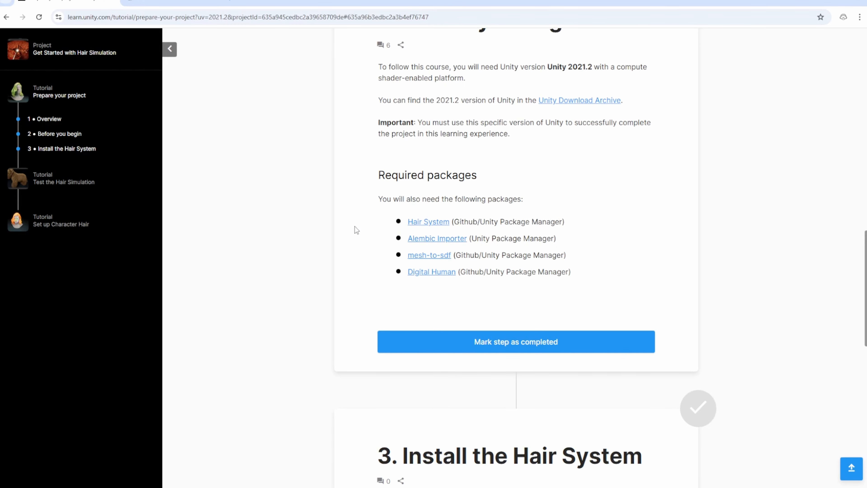
click(428, 222)
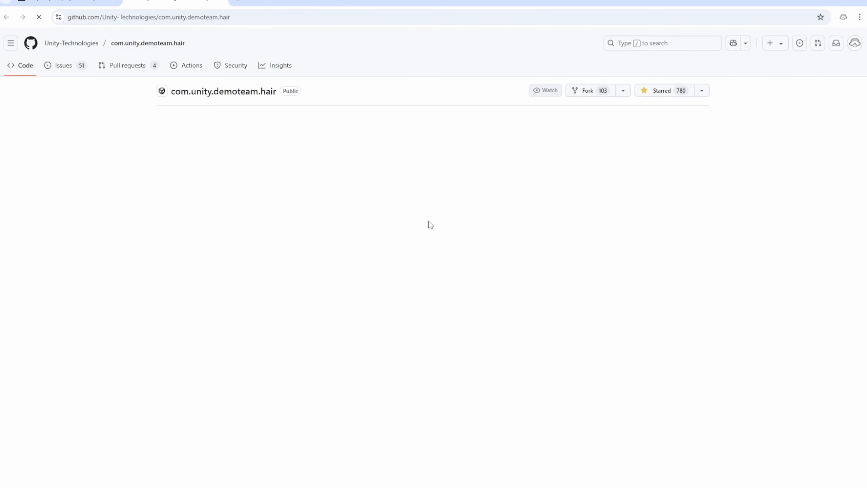
click(550, 125)
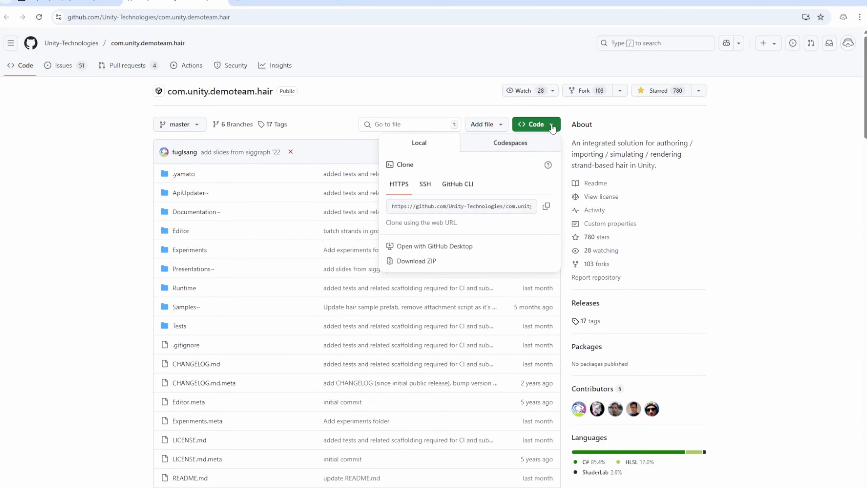
click(547, 207)
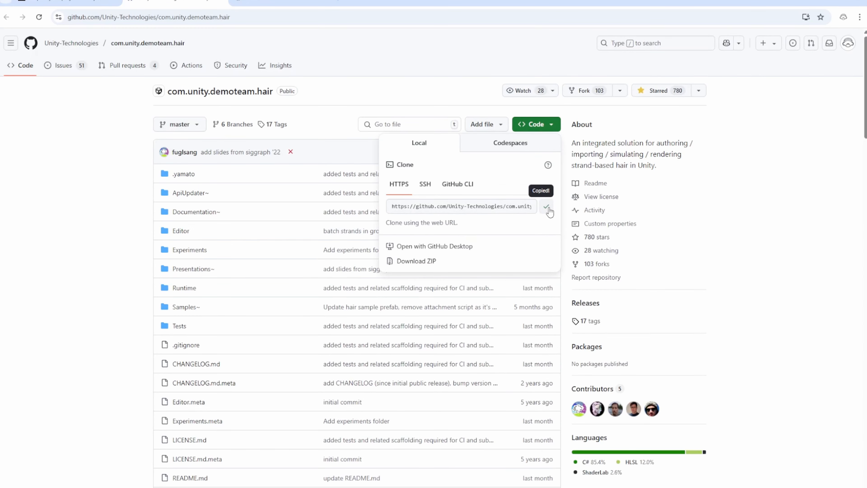
Step: Switch to Unity and open the Package Manager
key(alt+Tab)
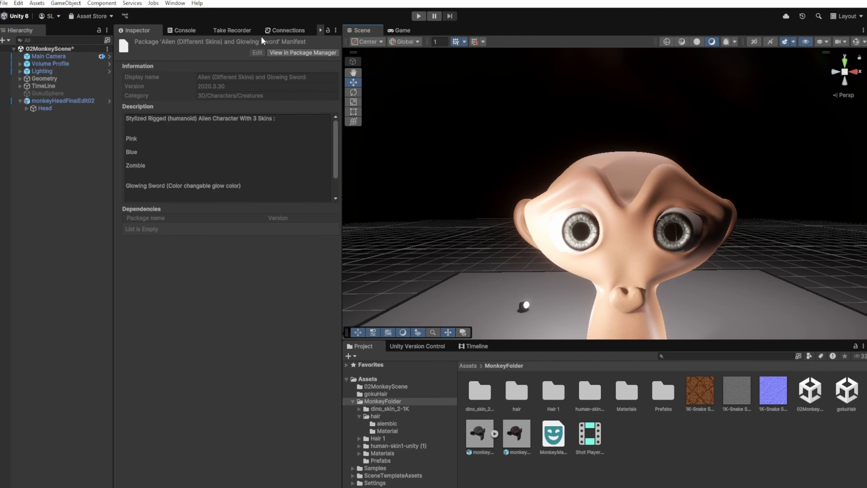
click(173, 3)
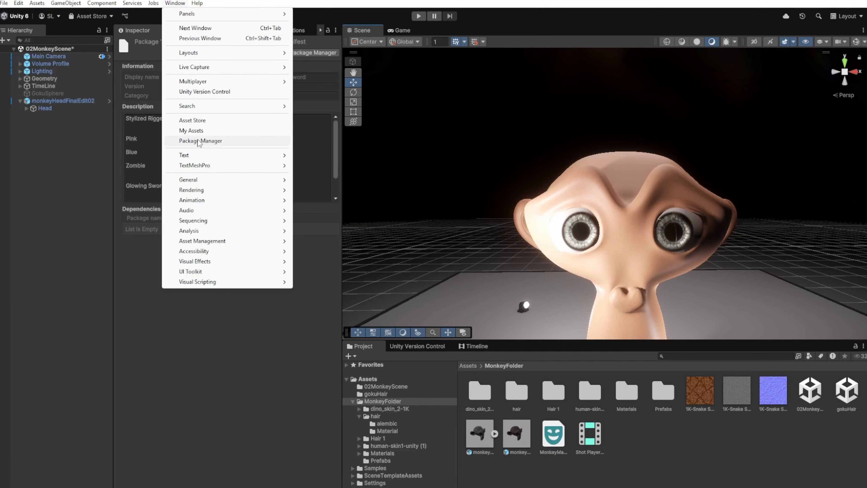
click(198, 141)
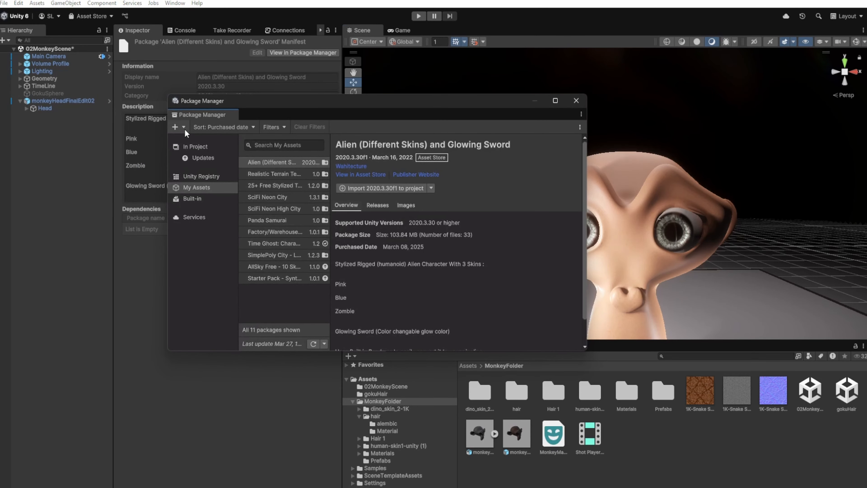
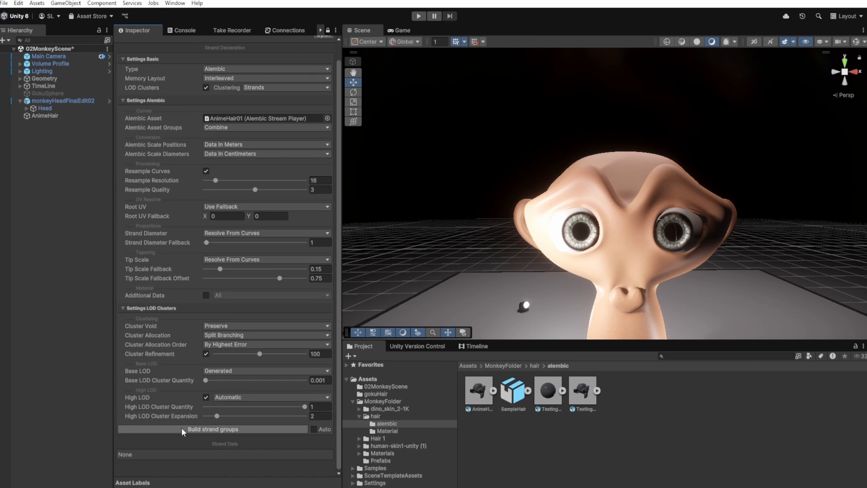
Step: Build the strand groups of the AnimeHair01 hair asset and rotate the Group:0 preview to examine the strands
click(183, 430)
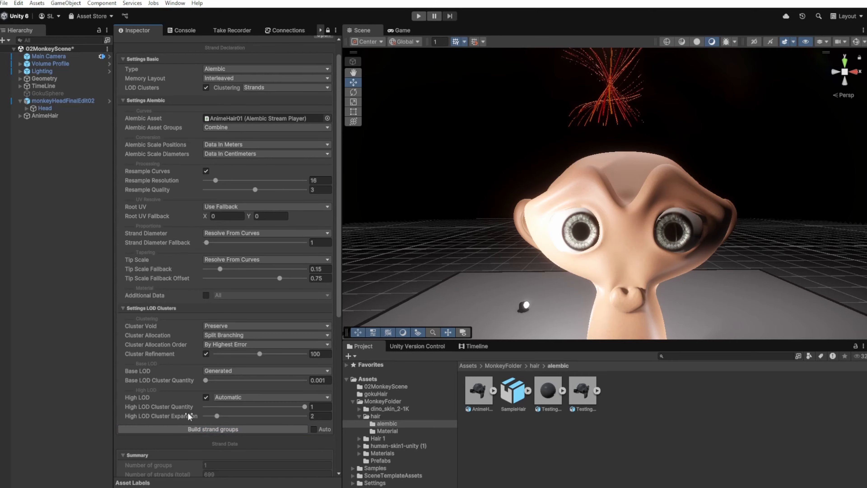
scroll(195, 413, down, 5)
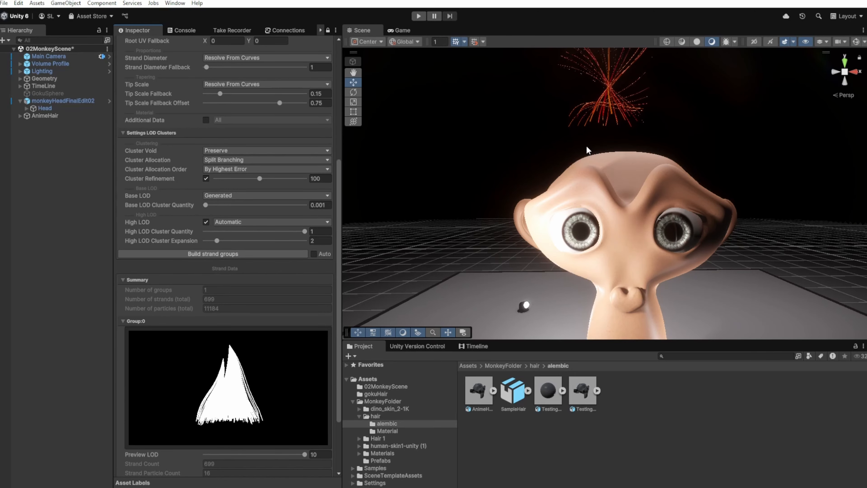
middle_drag(586, 150, 607, 221)
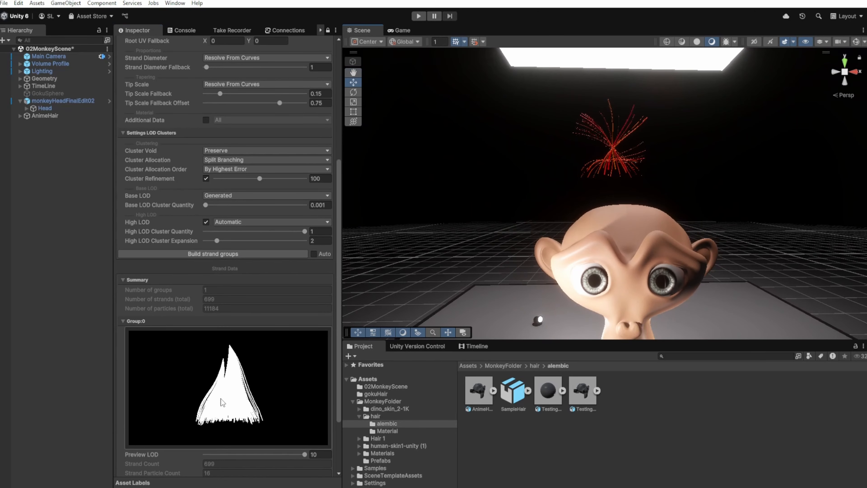
drag(233, 385, 180, 444)
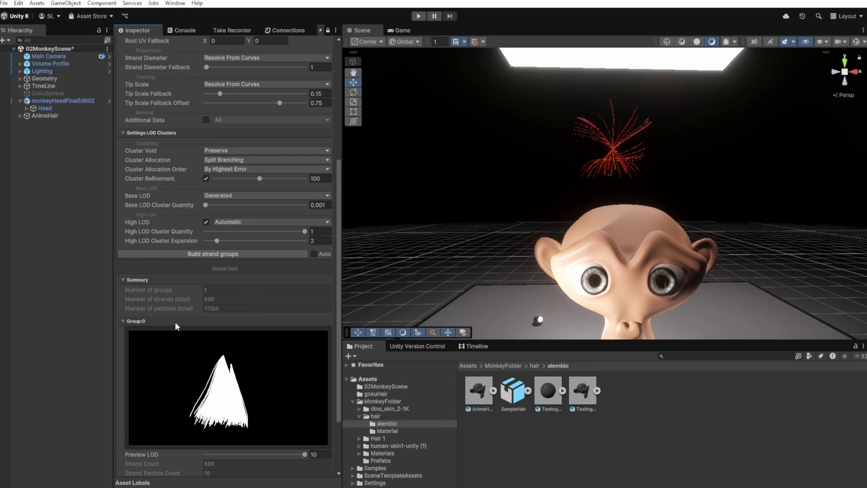
scroll(223, 303, down, 1)
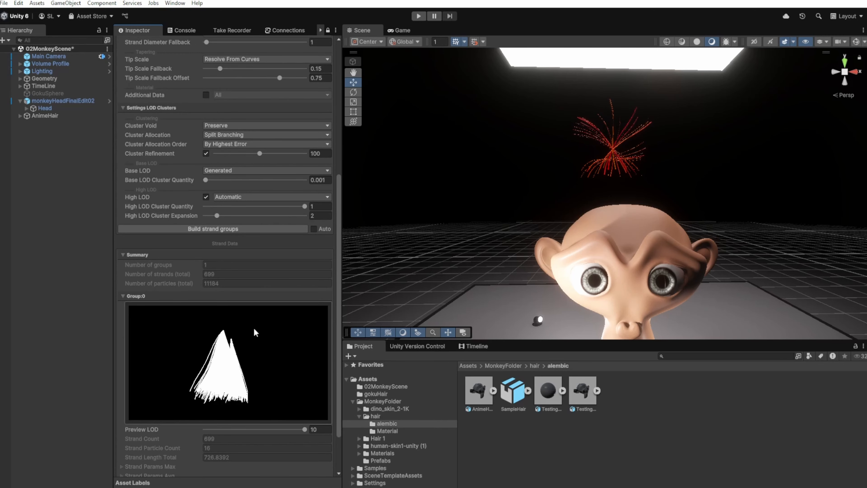
scroll(239, 312, up, 6)
scroll(249, 317, up, 3)
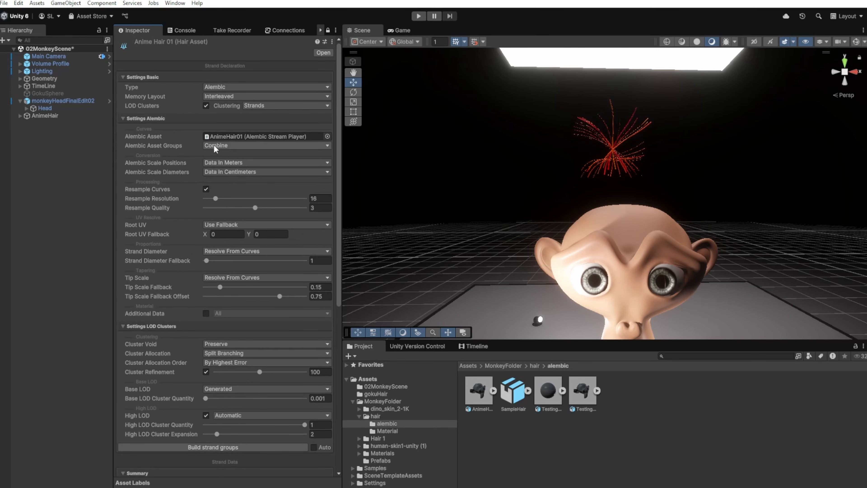
scroll(261, 352, down, 4)
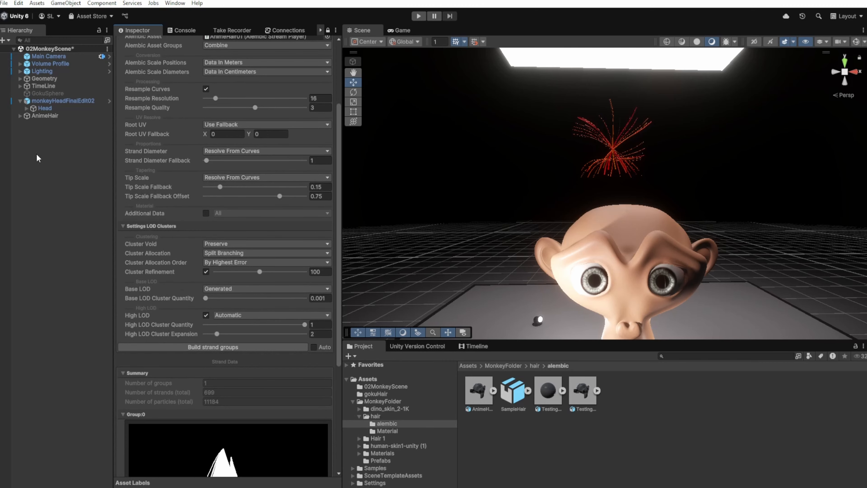
Step: Show the AnimeHair object's properties by unlocking the Inspector, and reload its AnimeHair01 hair asset
click(37, 116)
scroll(251, 112, up, 4)
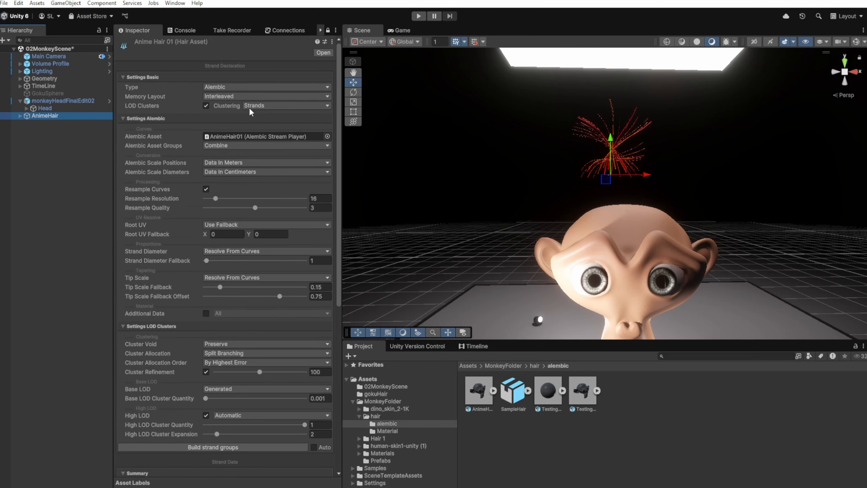
click(327, 31)
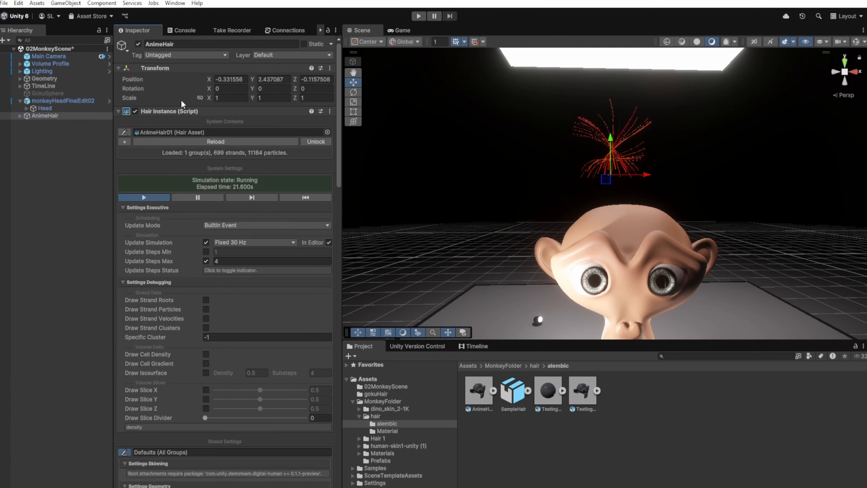
click(187, 139)
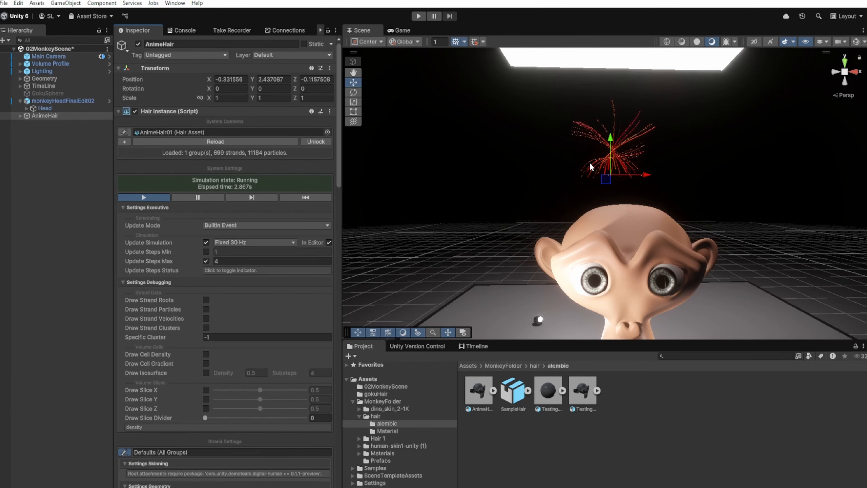
Step: Lower the AnimeHair instance's environment Gravity Scale to -0.226
scroll(211, 228, down, 15)
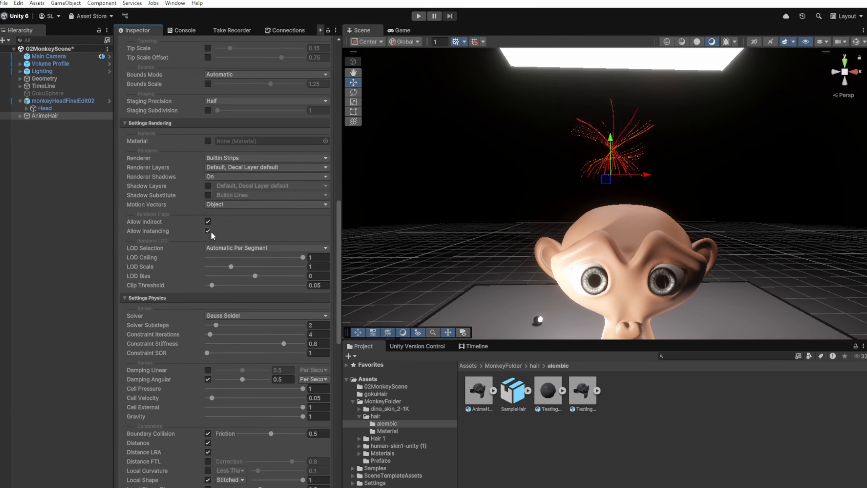
scroll(211, 234, down, 2)
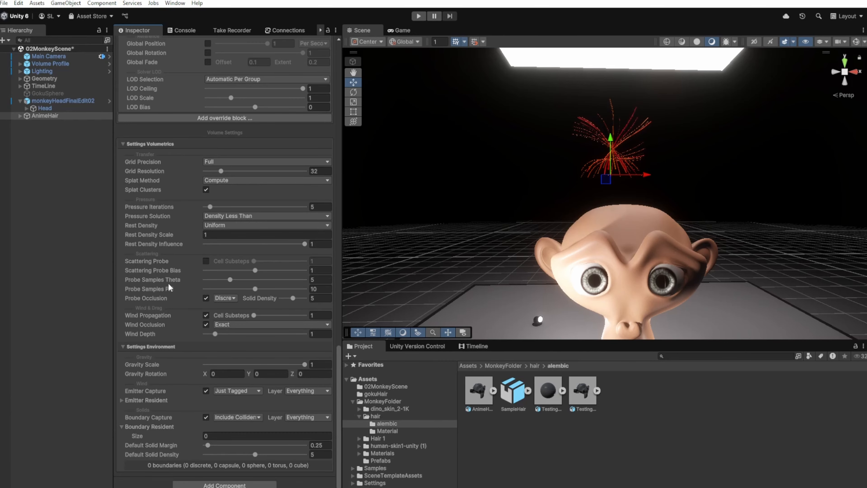
scroll(169, 288, up, 15)
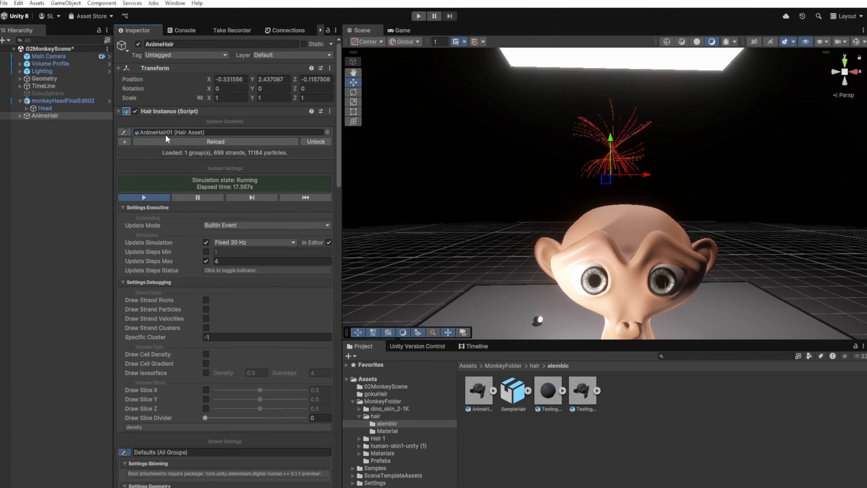
scroll(172, 275, down, 15)
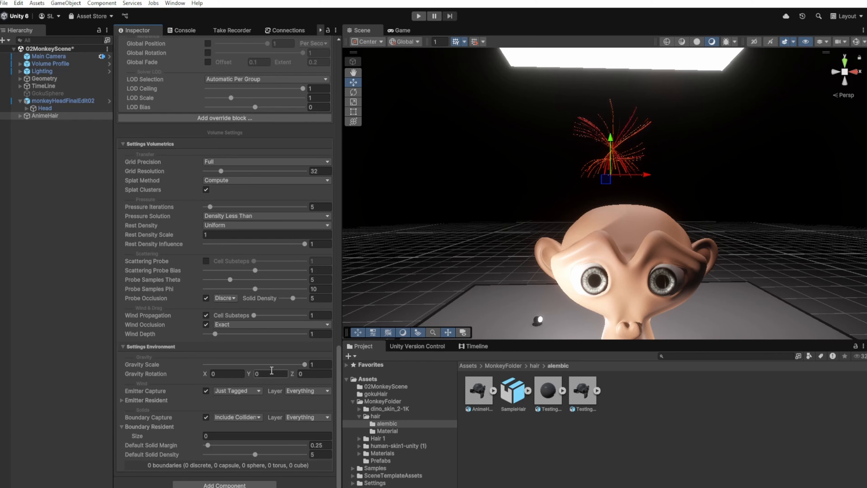
drag(304, 365, 213, 363)
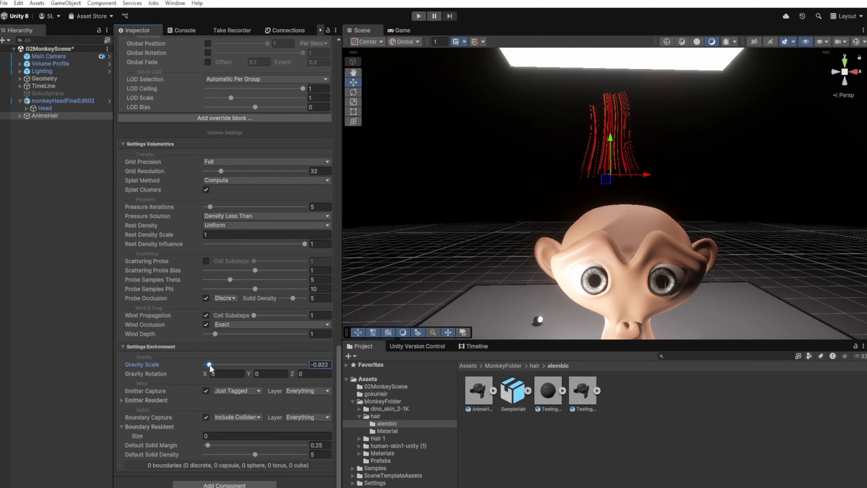
mouse_move(215, 366)
mouse_down()
mouse_move(235, 368)
mouse_move(227, 371)
mouse_up()
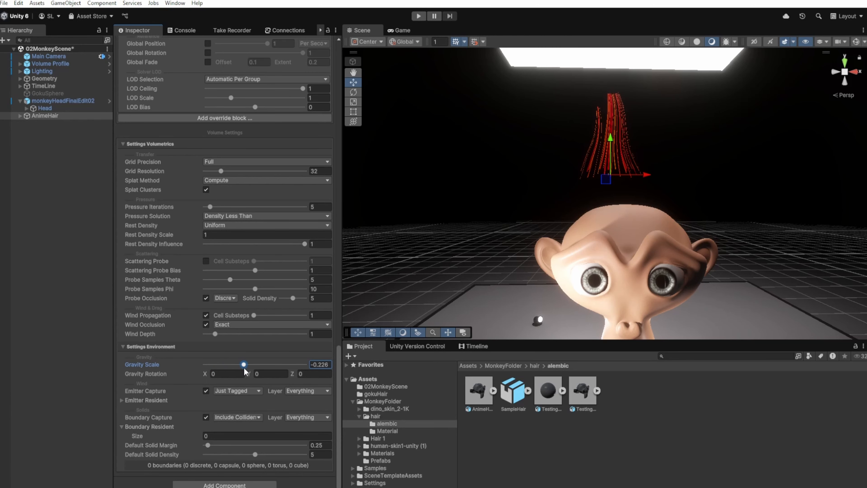
Step: Set the hair instance's Update Simulation rate to Fixed 90 Hz
scroll(238, 315, up, 15)
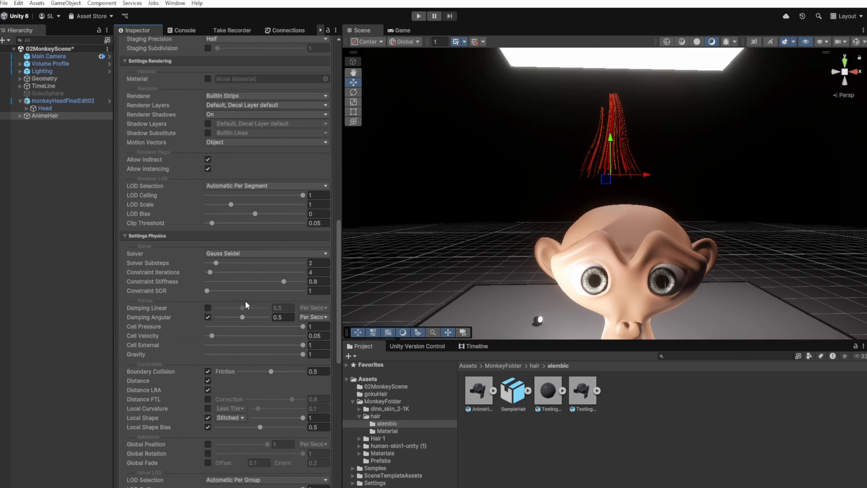
scroll(245, 300, up, 4)
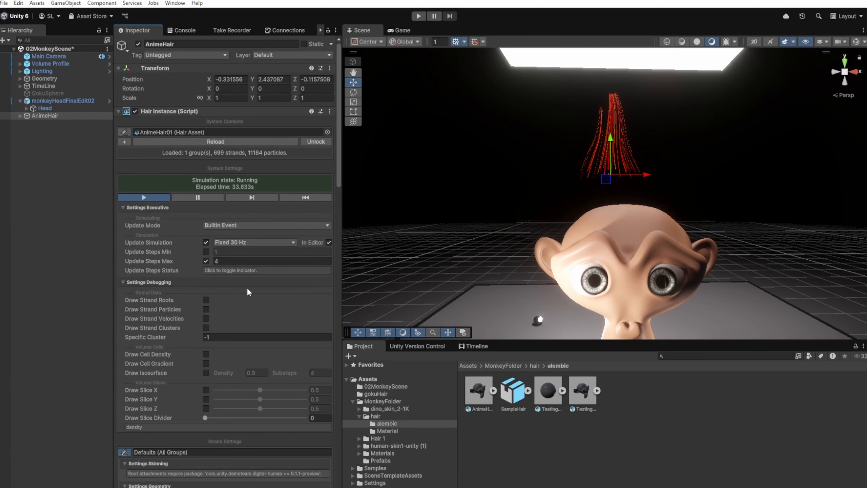
click(231, 242)
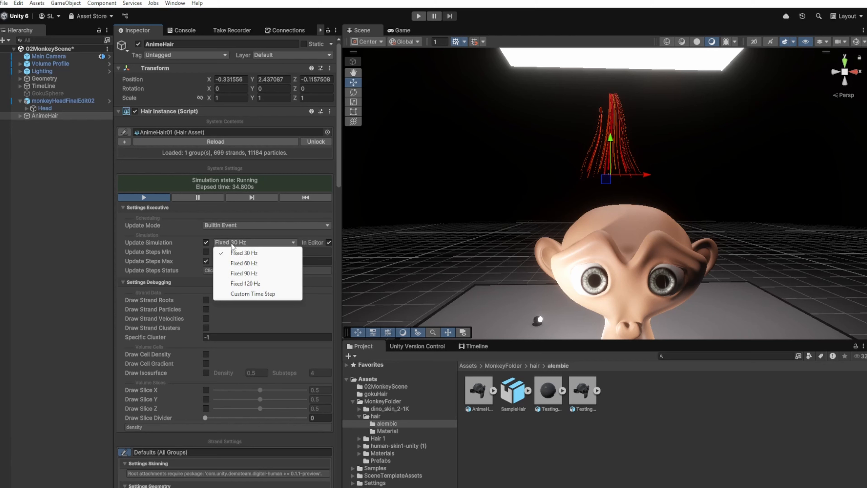
click(235, 273)
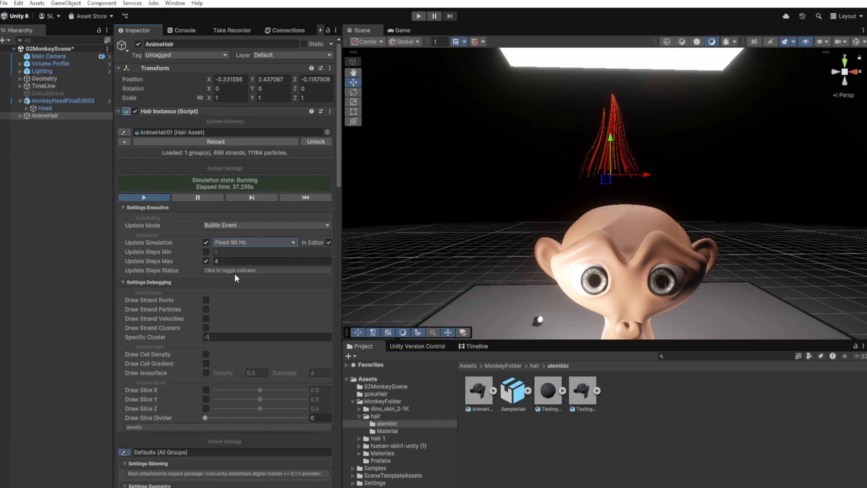
Step: Try the Fixed 60 Hz and Fixed 30 Hz simulation rates on the hair and return to Fixed 90 Hz
click(245, 242)
click(244, 264)
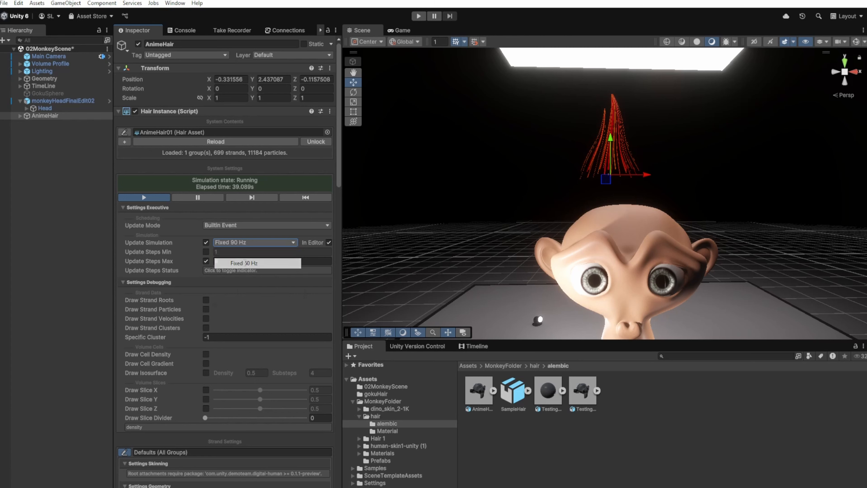
click(250, 242)
click(251, 251)
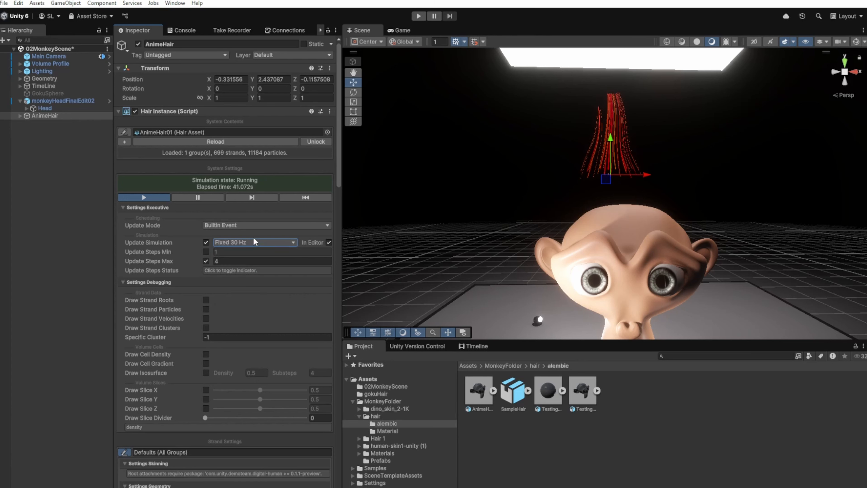
click(252, 242)
click(246, 263)
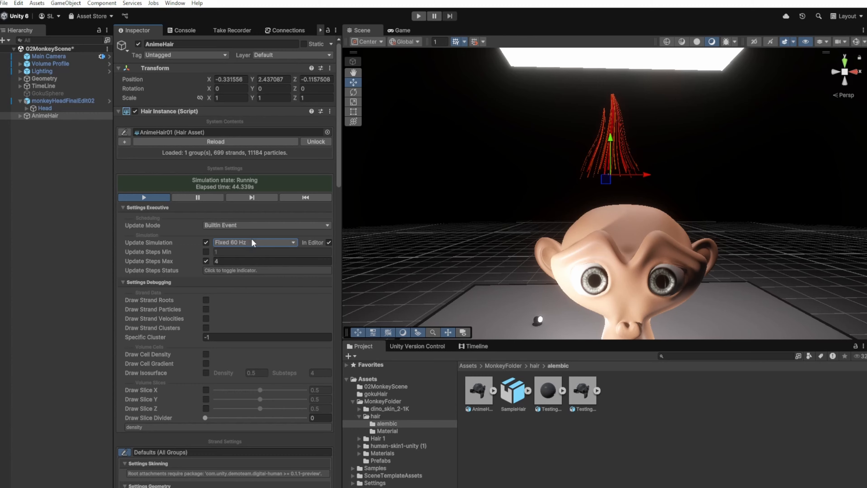
click(251, 238)
click(249, 273)
Step: Collapse the Defaults (All Groups) strand settings and the Settings Volumetrics section of the hair instance
right_drag(585, 196, 490, 250)
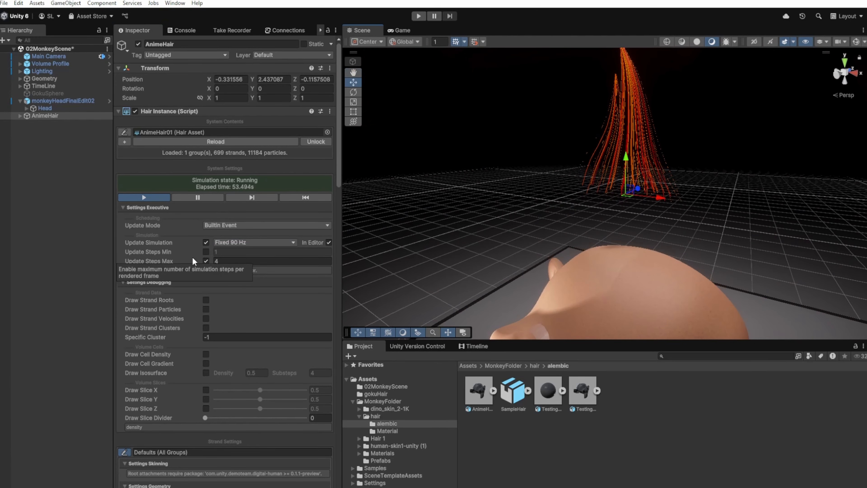
scroll(192, 257, down, 3)
scroll(192, 261, down, 5)
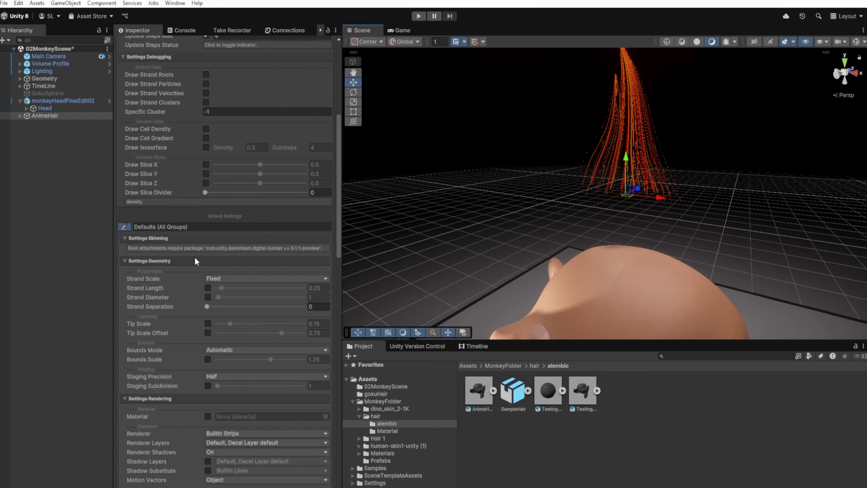
click(124, 227)
click(122, 263)
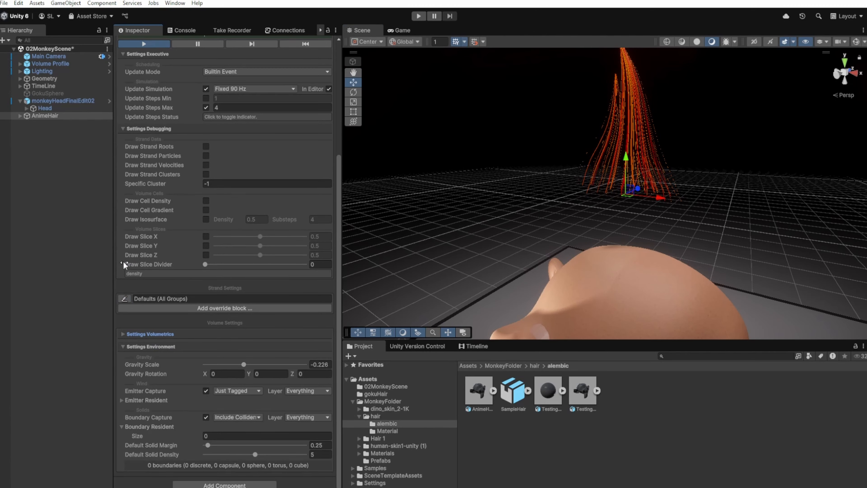
Step: Expand the Defaults (All Groups) strand settings of the hair instance and collapse its Settings Skinning section
scroll(155, 316, up, 5)
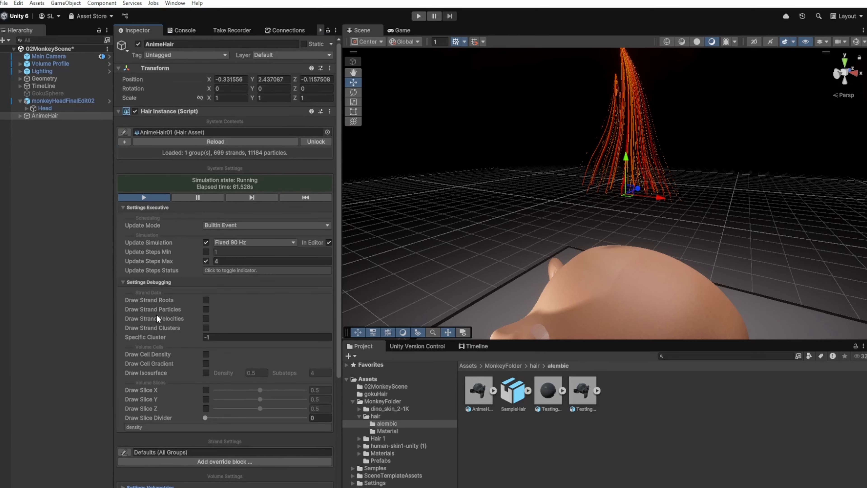
scroll(145, 355, down, 5)
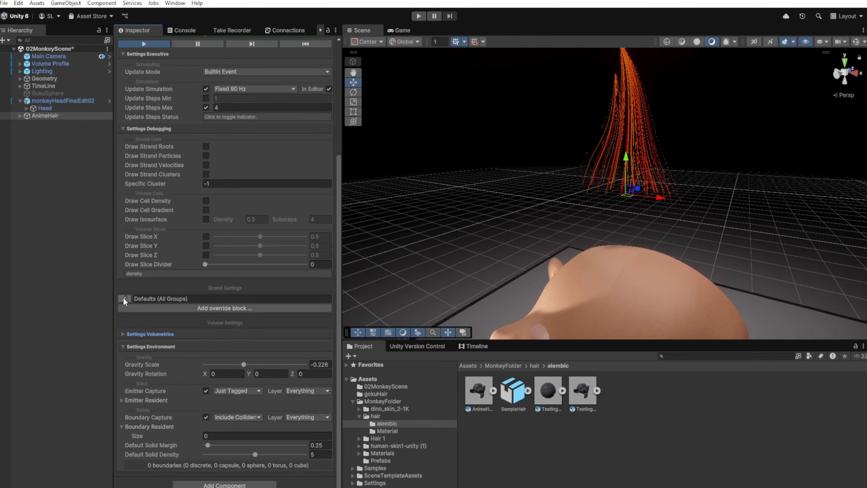
click(124, 298)
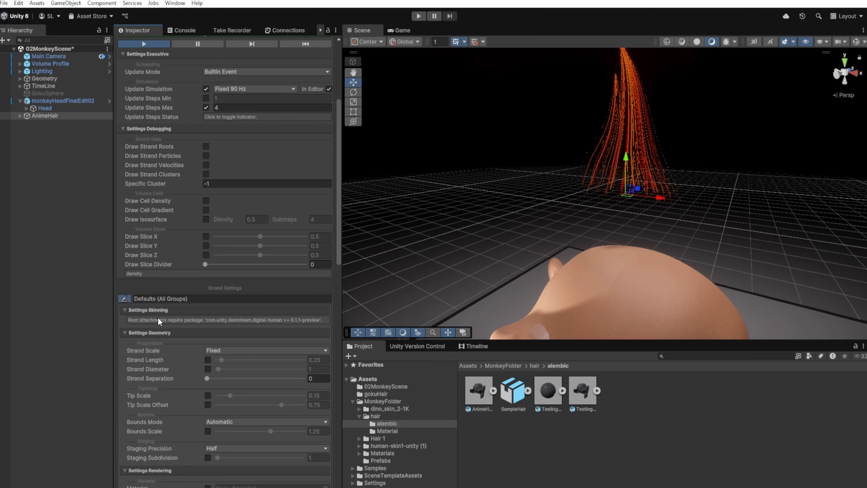
scroll(158, 317, down, 2)
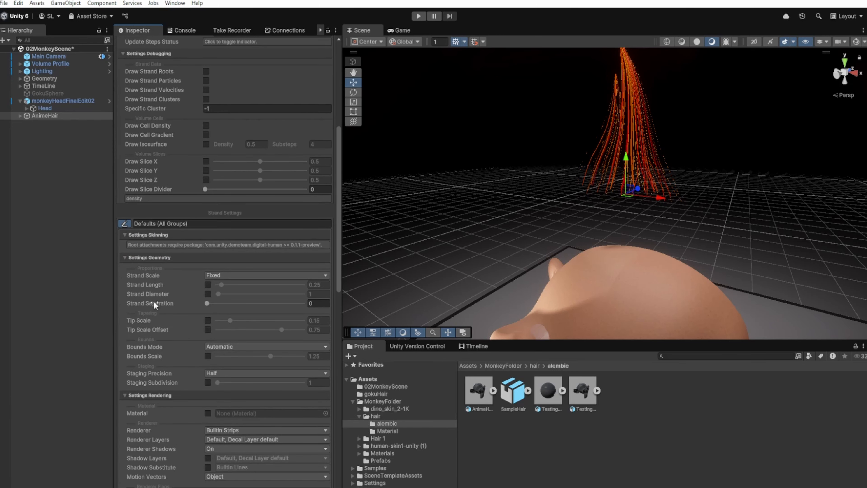
click(125, 237)
click(125, 237)
click(124, 239)
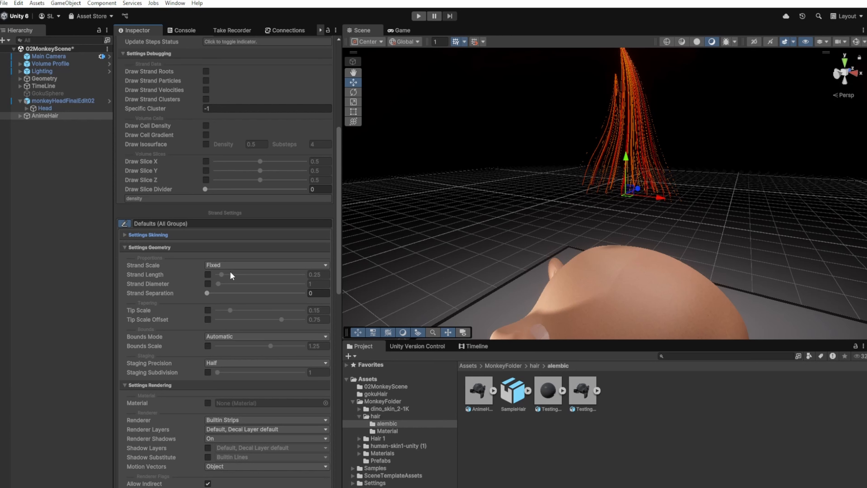
Step: Enable the Strand Diameter override, try a thicker value of about 6.3, and return it to 1
click(207, 283)
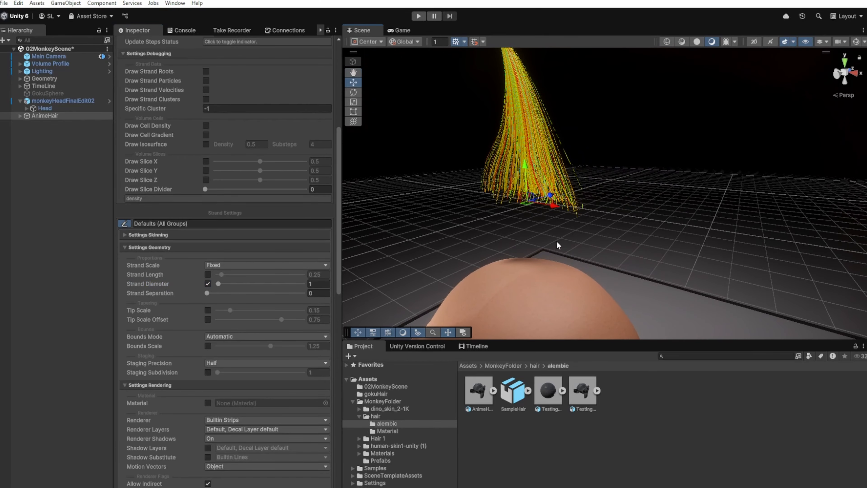
alt+drag(557, 245, 470, 207)
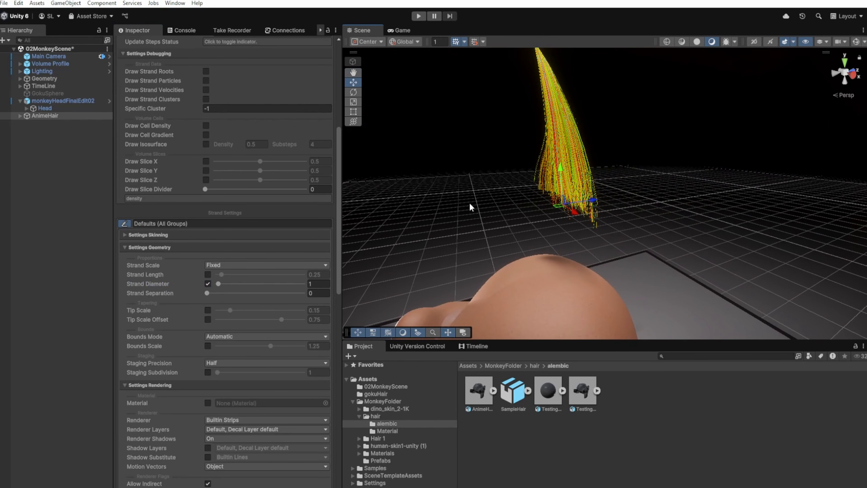
click(212, 286)
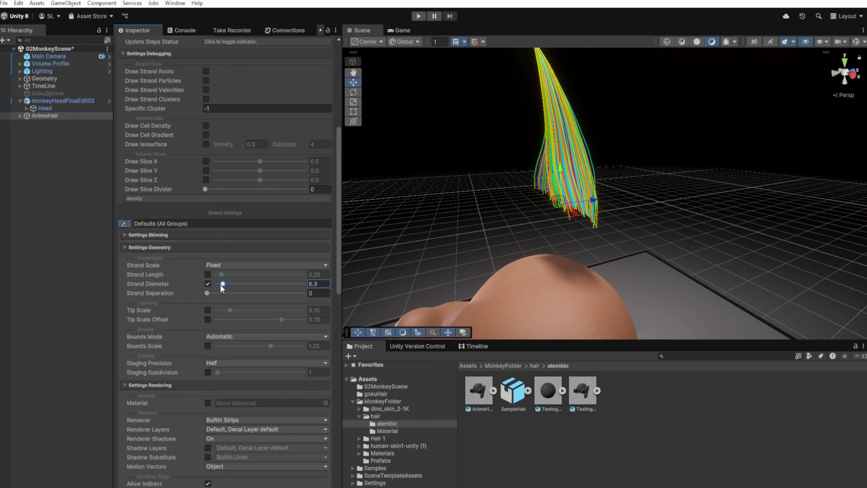
drag(214, 287, 218, 290)
alt+drag(494, 307, 693, 319)
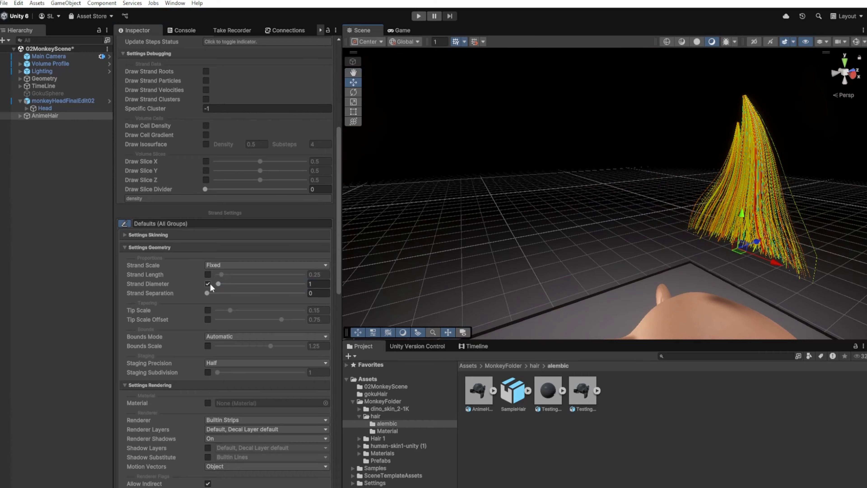
Step: Enable the Strand Length override and set it to 1.26
click(207, 274)
drag(221, 275, 240, 279)
middle_drag(554, 285, 474, 228)
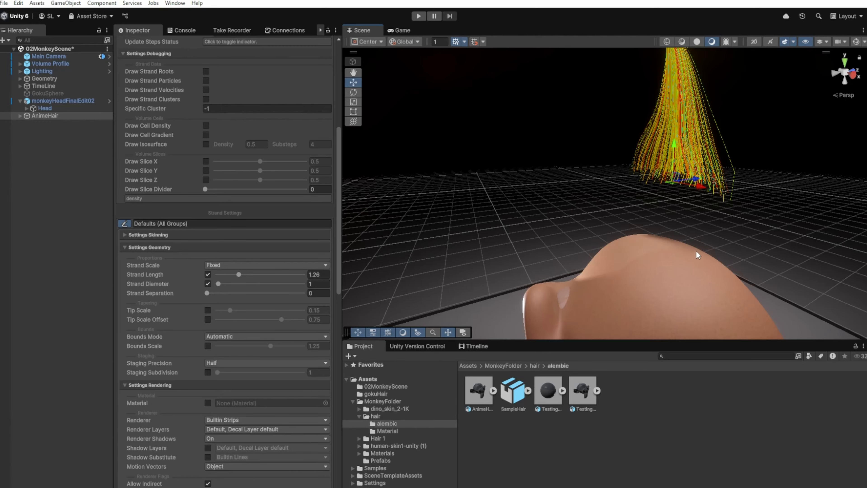
alt+drag(697, 255, 586, 272)
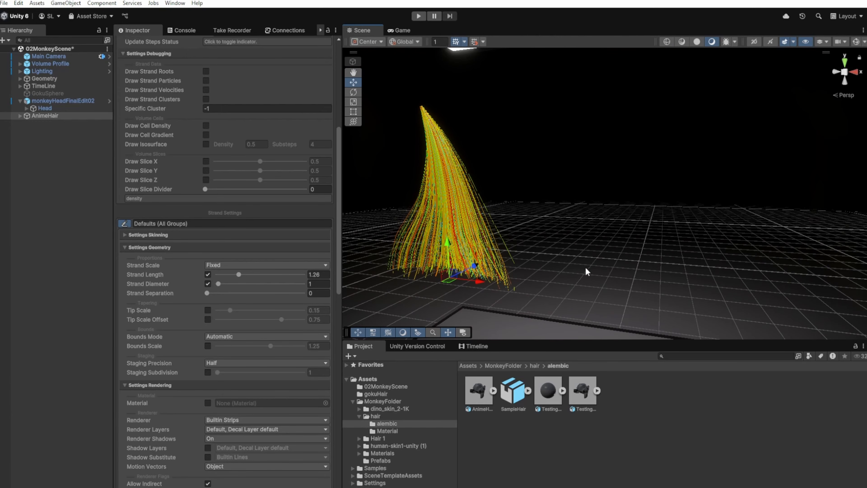
key(f)
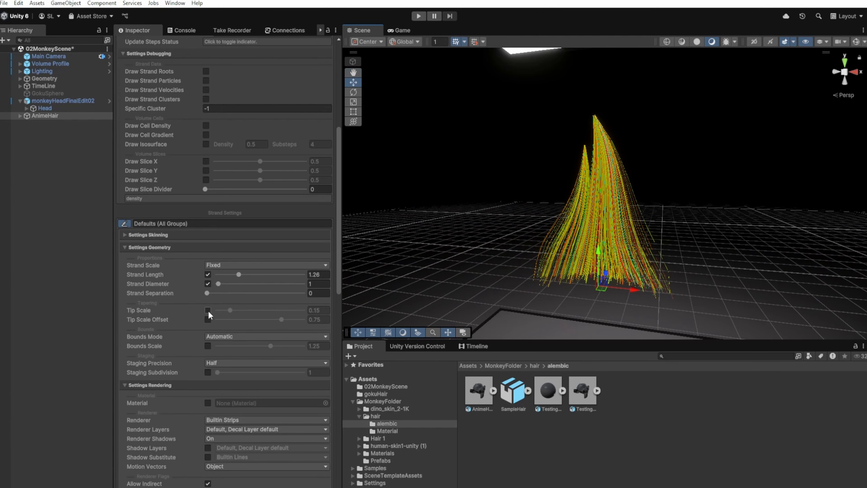
Step: Enable the tapering overrides and set Tip Scale to 0.166 and Tip Scale Offset to 0.601
click(207, 309)
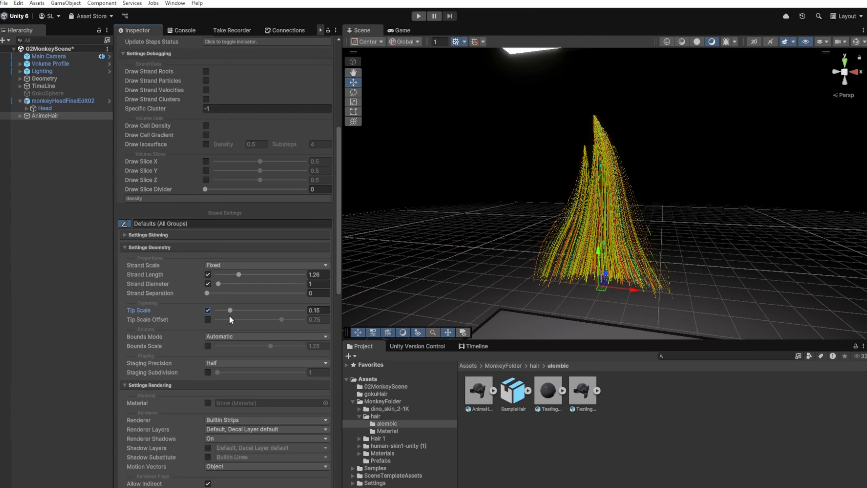
drag(229, 312, 270, 328)
click(207, 320)
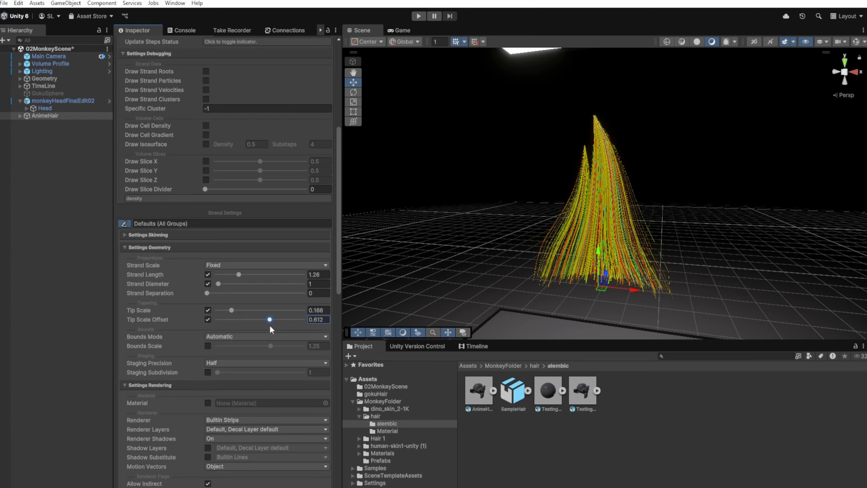
Step: Move AnimeHair down onto the top of the monkey's head, to about X -0.2, Y 1.74, Z -0.39
middle_drag(541, 235, 439, 205)
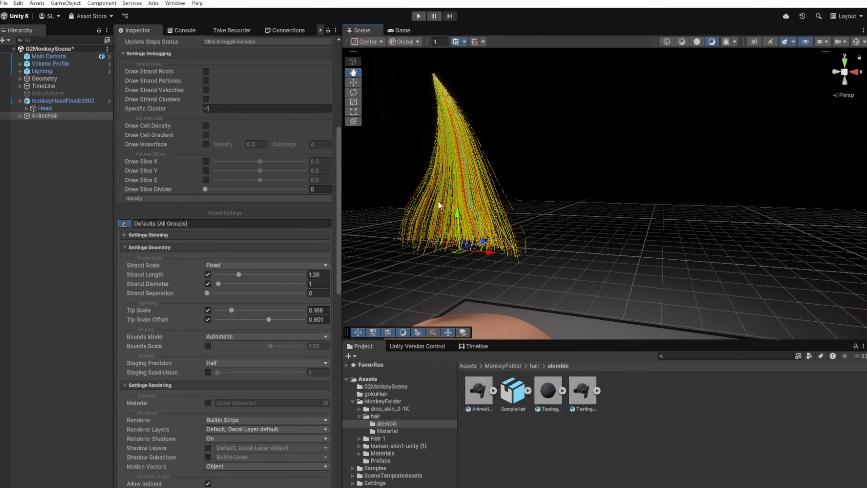
scroll(439, 209, down, 3)
right_drag(460, 227, 357, 250)
middle_drag(514, 224, 448, 178)
click(68, 116)
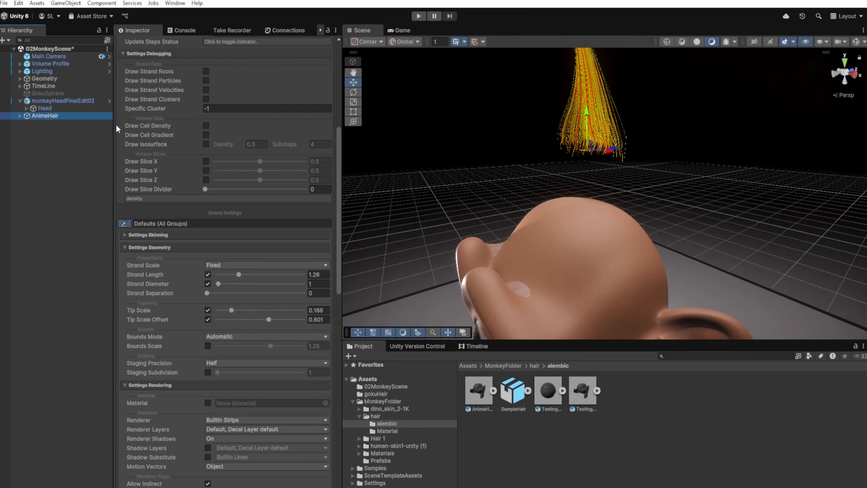
drag(584, 116, 553, 278)
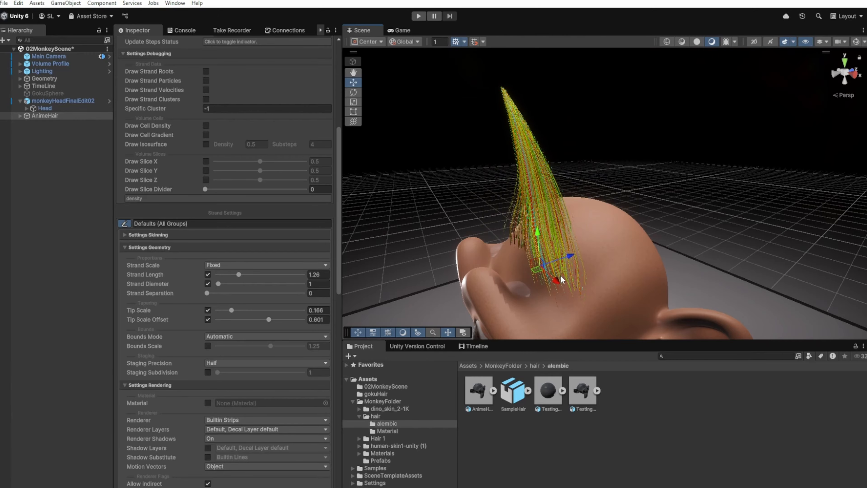
middle_drag(547, 277, 667, 233)
alt+drag(667, 233, 671, 252)
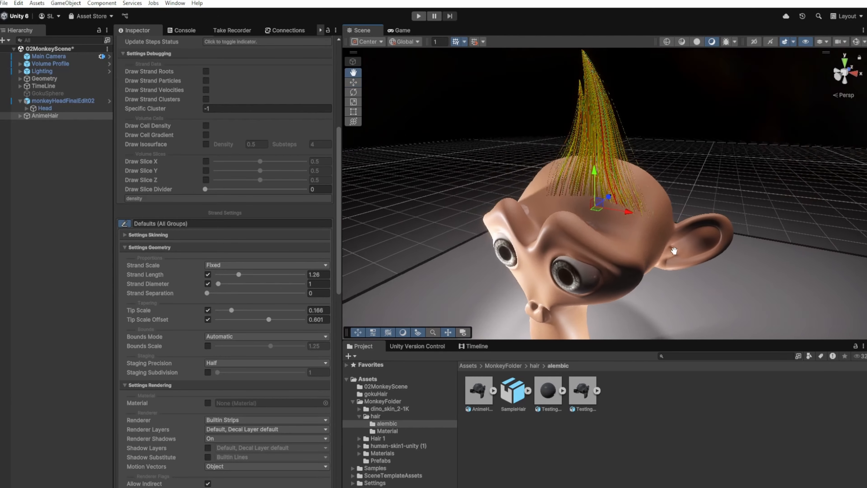
middle_drag(660, 242, 712, 263)
drag(674, 221, 610, 260)
Step: Rotate AnimeHair around its vertical Y axis to about 157.8 degrees on the monkey's head
scroll(643, 217, up, 3)
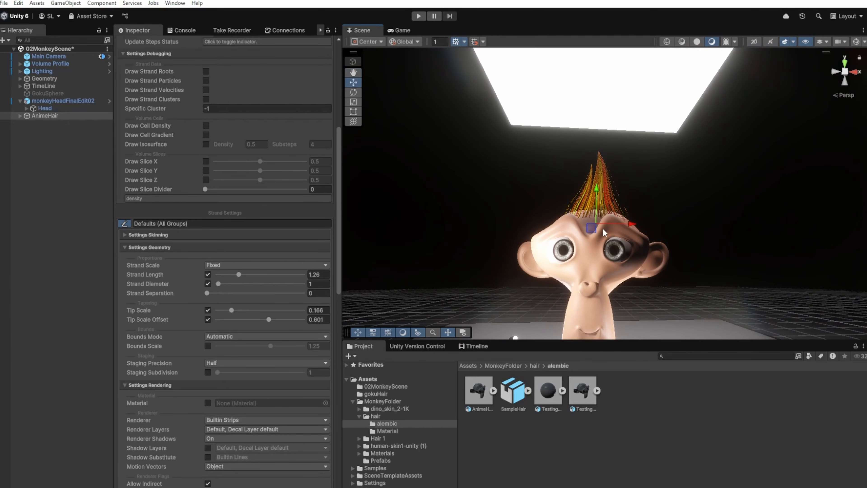
scroll(604, 233, up, 3)
middle_drag(498, 201, 499, 251)
key(e)
drag(580, 285, 532, 301)
scroll(560, 273, down, 3)
middle_drag(565, 268, 520, 224)
click(589, 209)
click(559, 245)
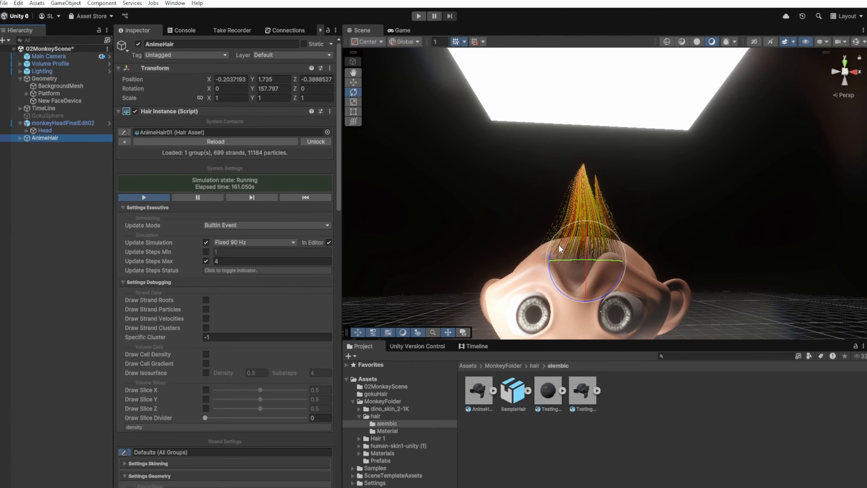
alt+drag(559, 245, 546, 294)
scroll(472, 227, down, 3)
scroll(472, 226, up, 3)
alt+drag(492, 178, 503, 221)
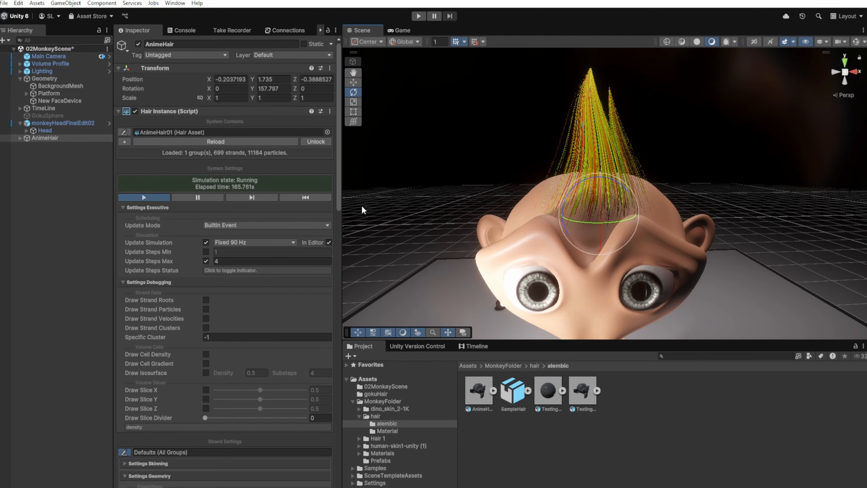
Step: Deselect the hair and browse from MonkeyFolder through the hair folder back to its alembic subfolder
click(67, 216)
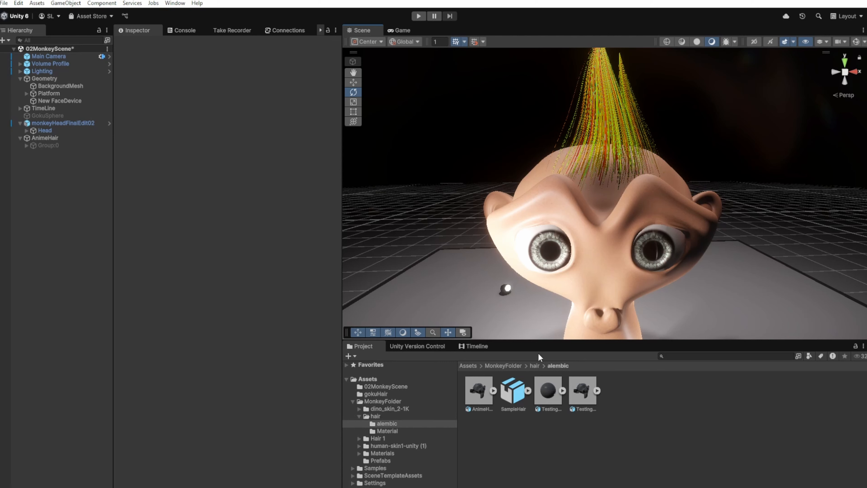
click(509, 366)
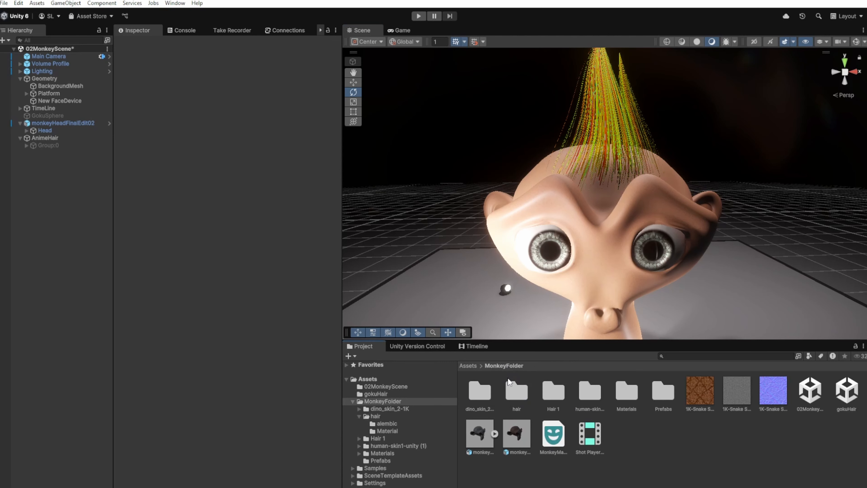
double_click(515, 390)
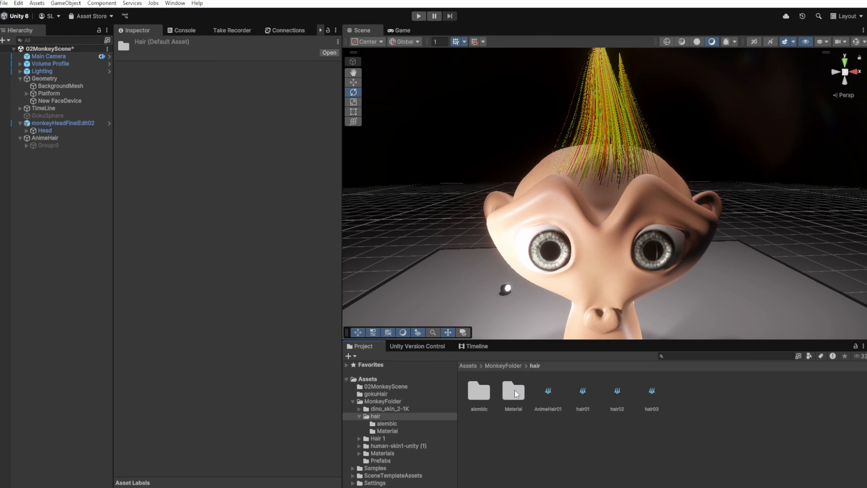
double_click(481, 396)
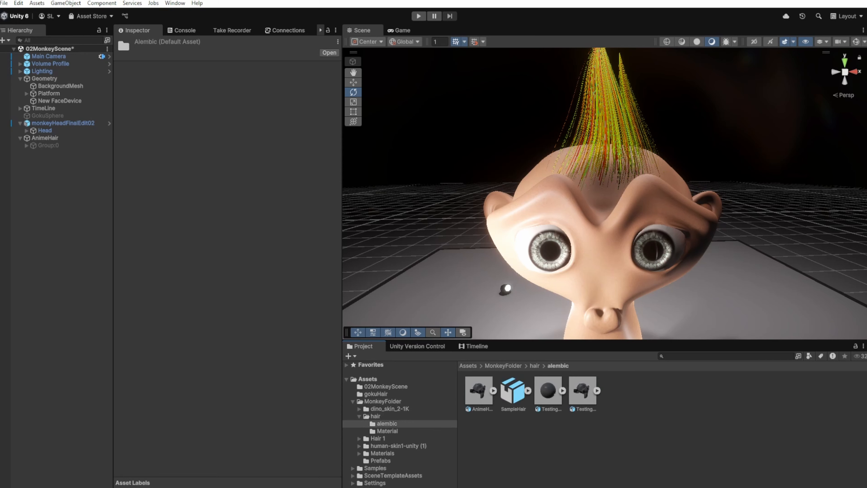
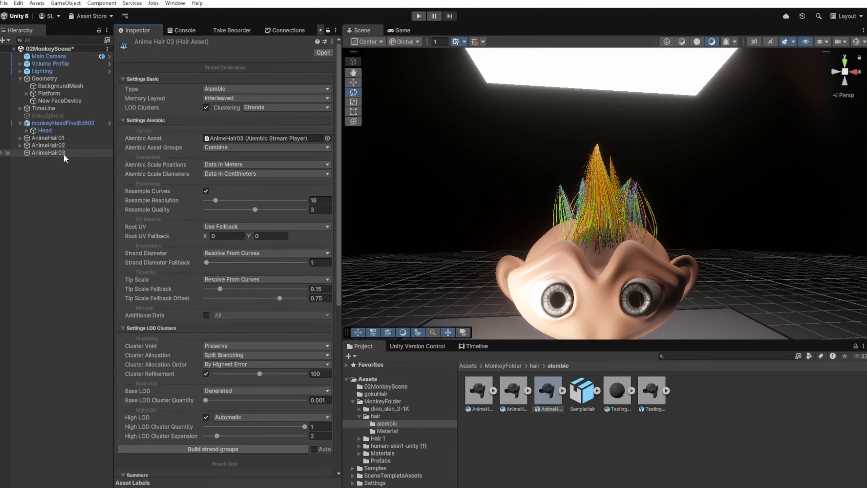
Step: Unlock the Inspector and apply a Scale Factor of 1 to the AnimeHair03 Alembic import settings
click(327, 31)
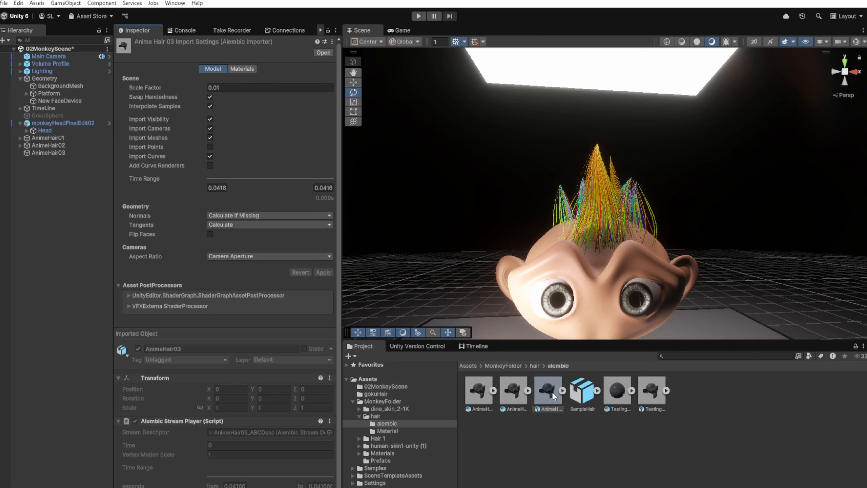
click(218, 87)
text(0)
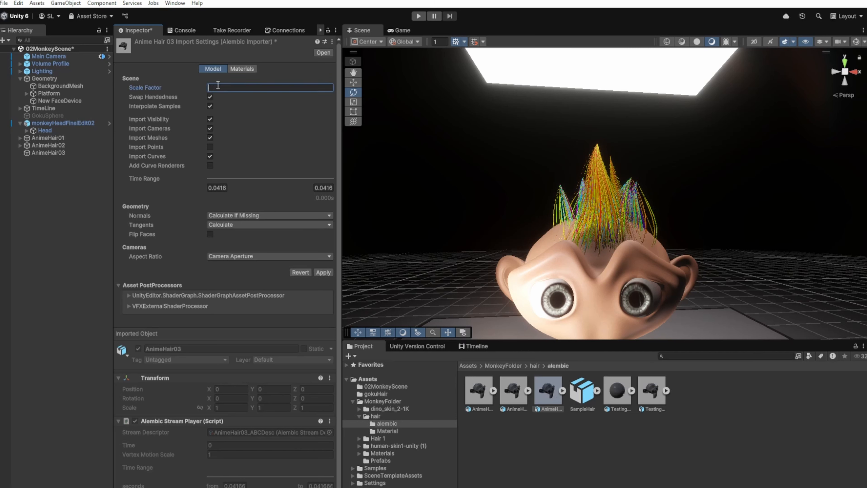
click(321, 271)
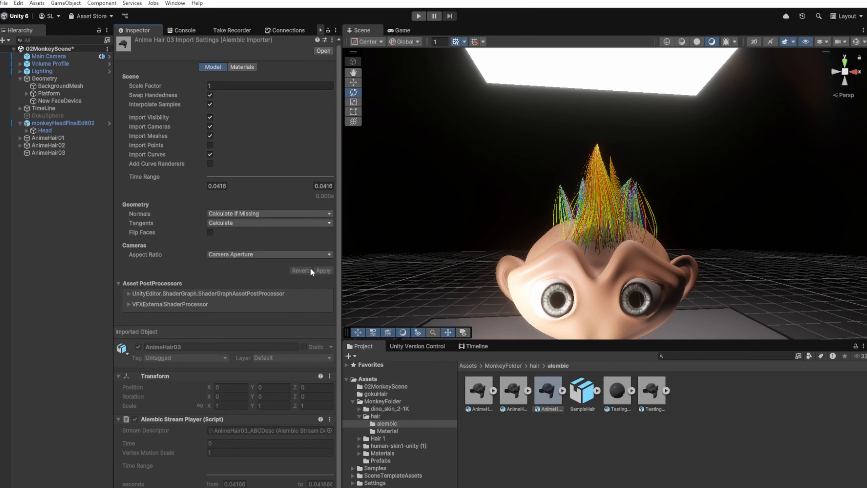
Step: Build the strand groups of the AnimeHair03 hair asset in the hair folder
click(532, 365)
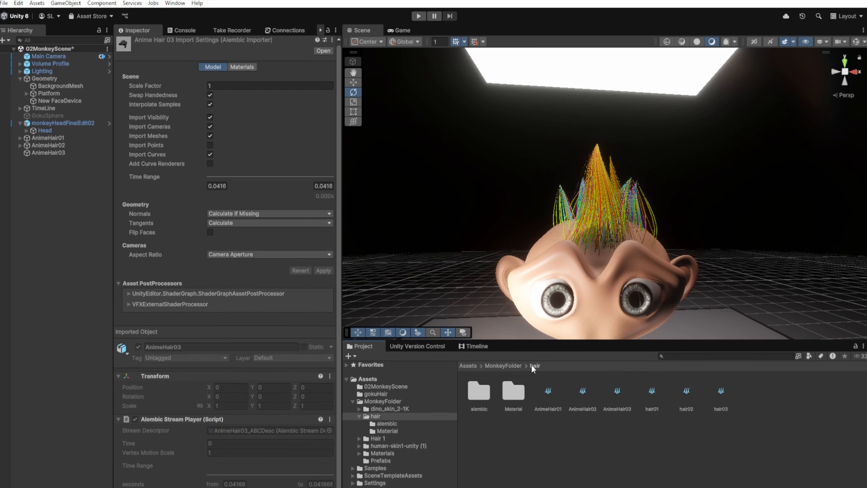
click(616, 392)
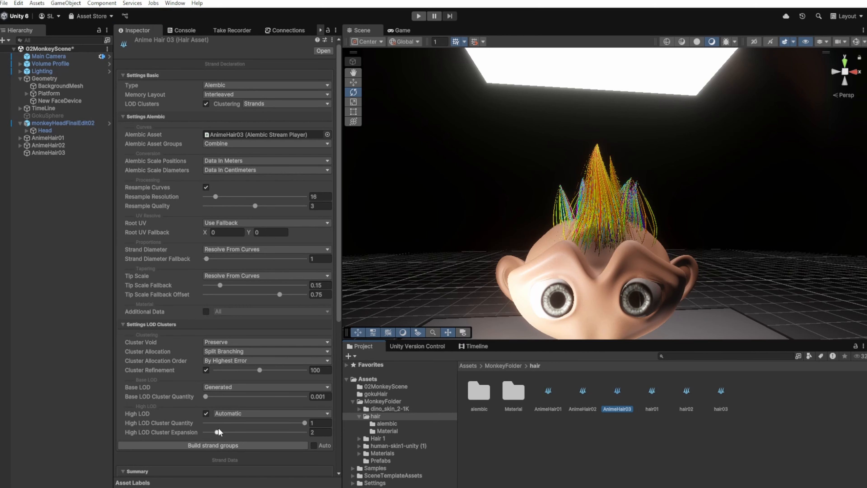
click(205, 445)
scroll(203, 426, down, 5)
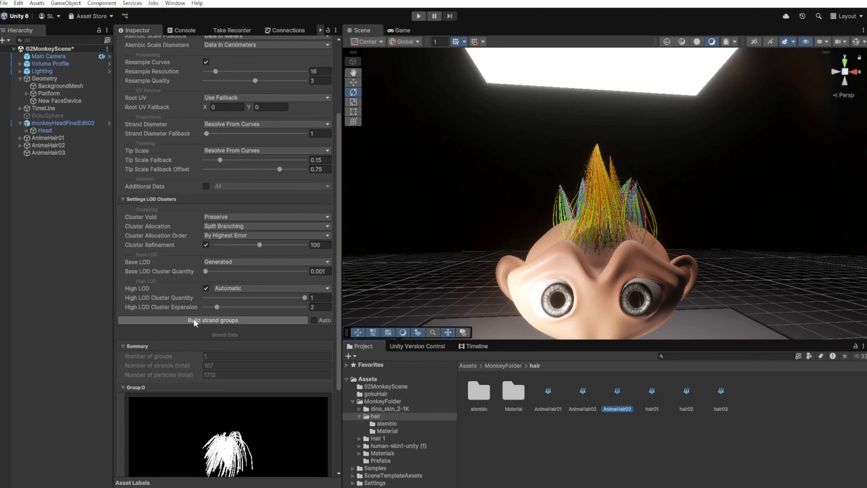
click(195, 320)
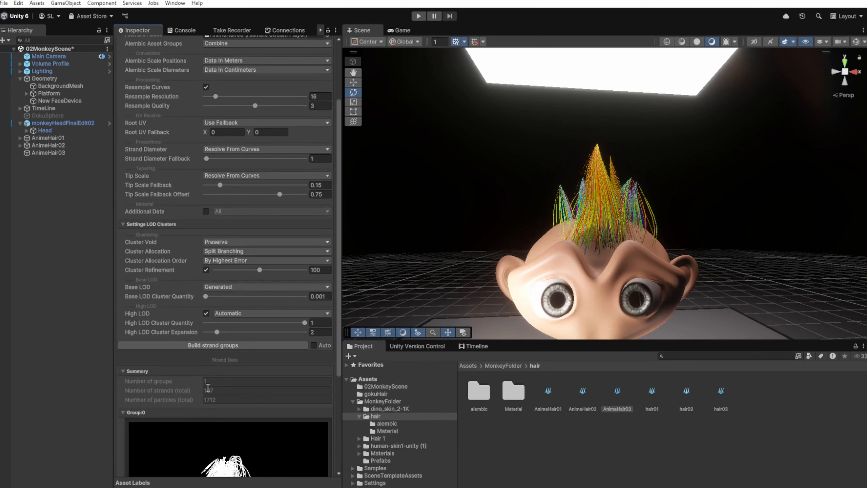
scroll(208, 386, up, 5)
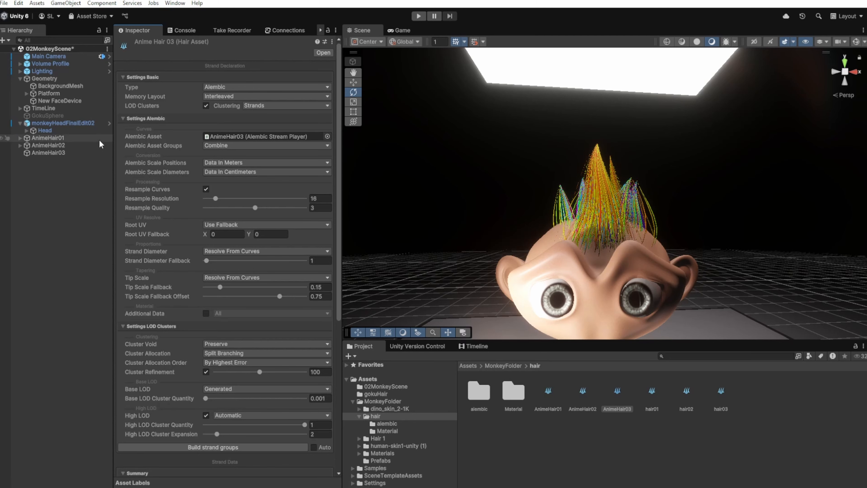
Step: Assign the AnimeHair03 hair asset from the hair folder to the AnimeHair03 object's Hair Instance
click(64, 154)
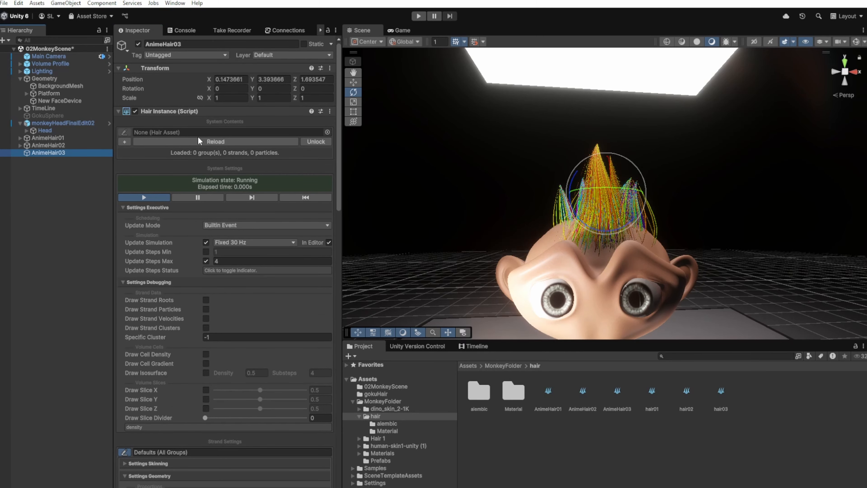
drag(613, 394, 194, 134)
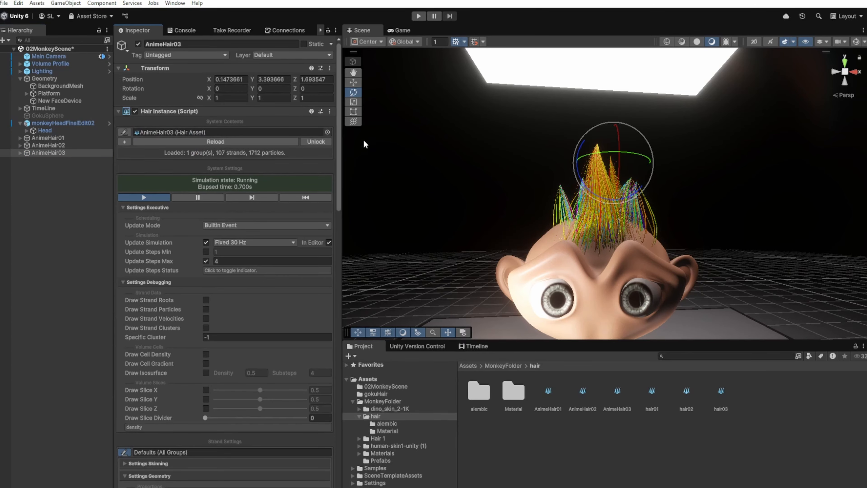
right_drag(365, 144, 449, 230)
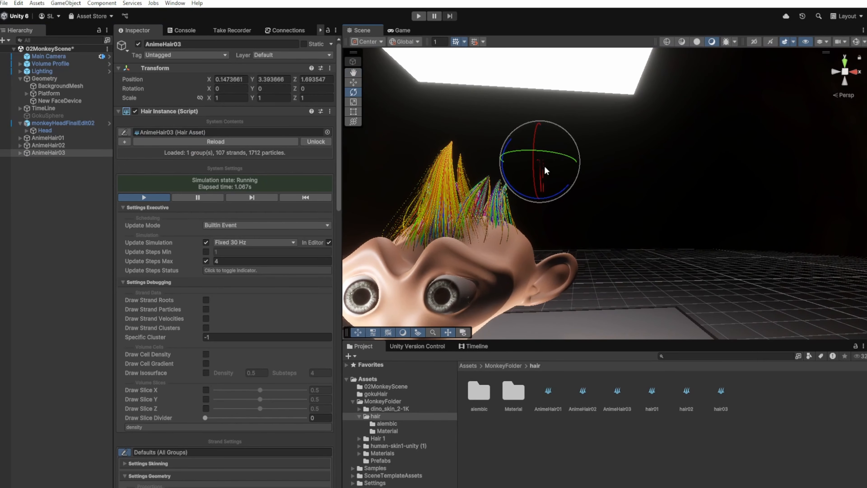
scroll(533, 186, down, 5)
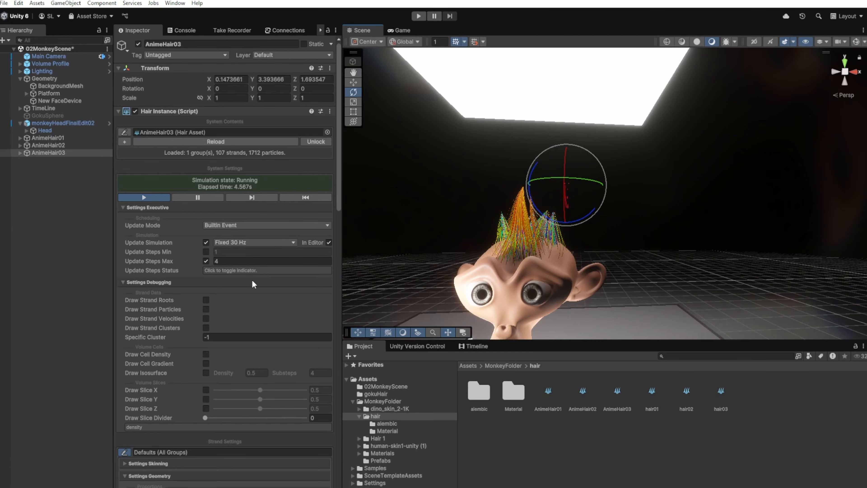
mouse_move(551, 241)
alt+mouse_down()
mouse_move(483, 235)
mouse_move(561, 238)
alt+mouse_up()
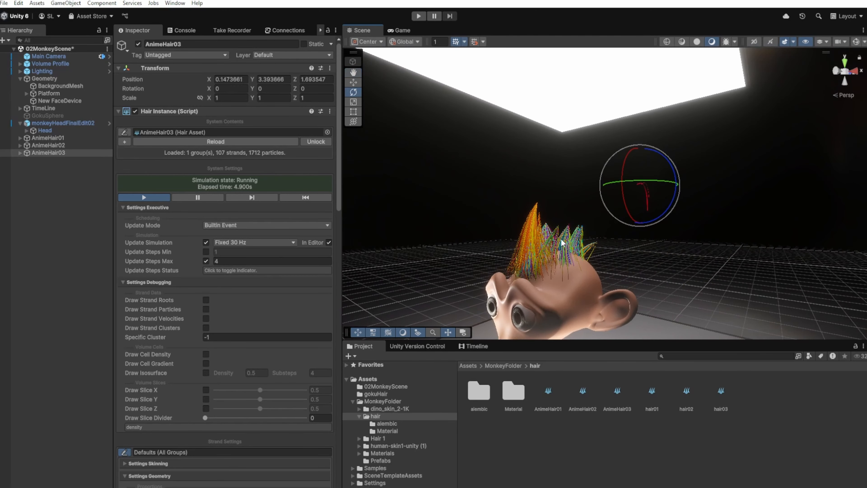
Step: Reduce the AnimeHair03 environment Gravity Scale to about -0.071
scroll(161, 295, down, 2)
scroll(161, 296, down, 15)
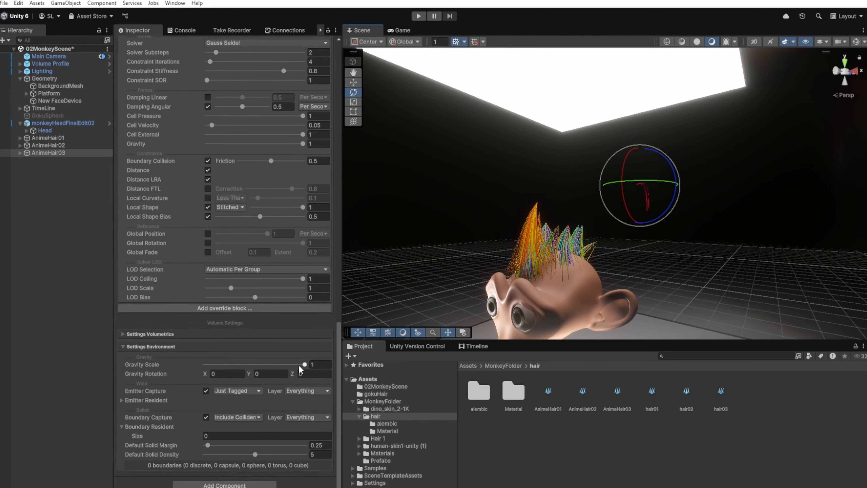
drag(304, 364, 251, 365)
alt+drag(443, 237, 636, 276)
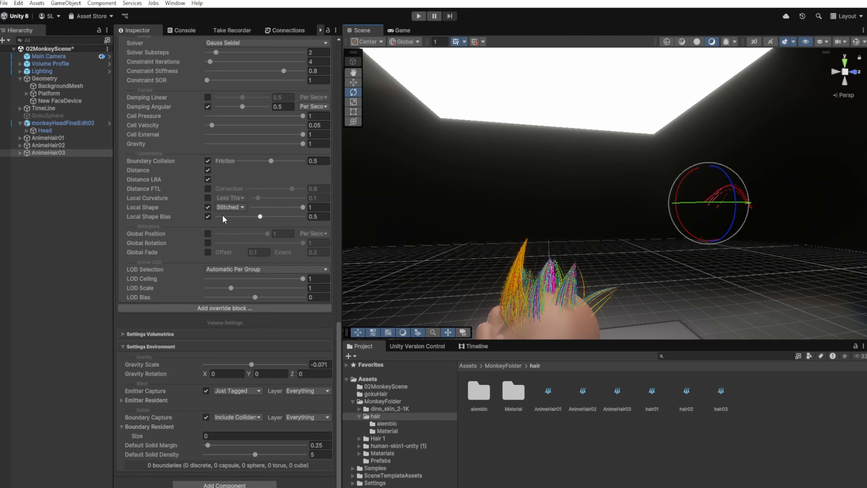
Step: Set the AnimeHair03 Update Simulation rate to Fixed 90 Hz
scroll(232, 203, down, 15)
scroll(233, 197, up, 5)
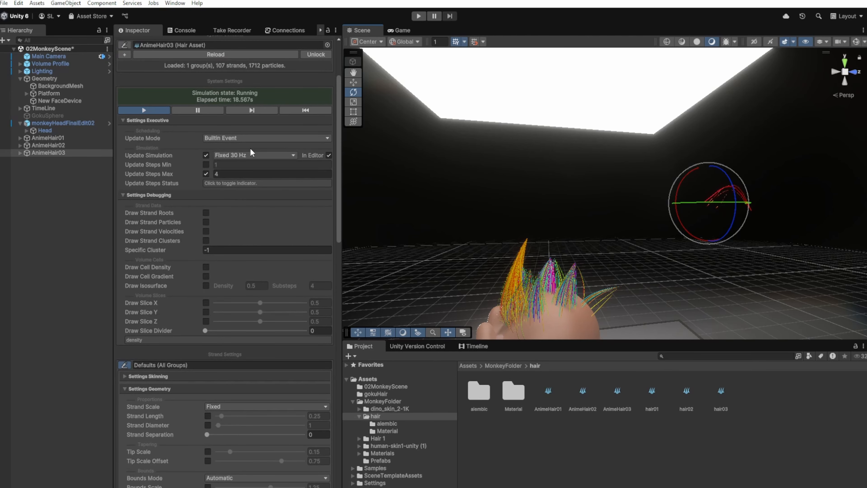
click(253, 155)
click(254, 188)
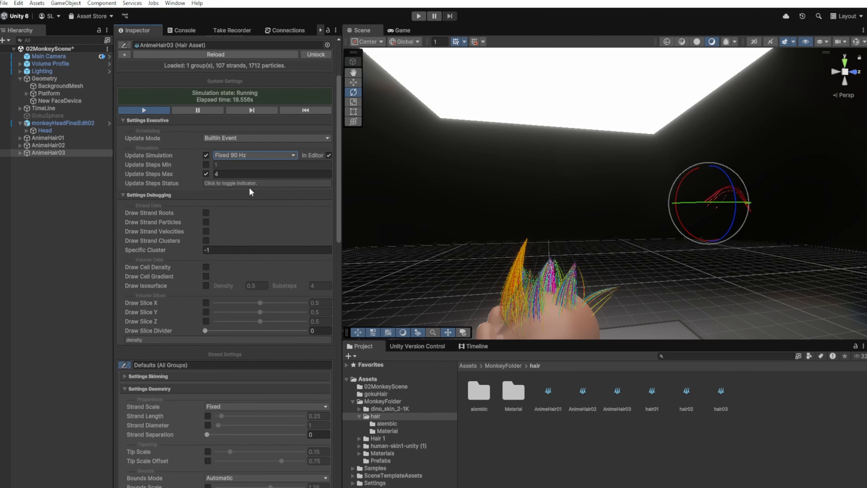
Step: Enable the Strand Diameter override in the AnimeHair03 geometry settings
scroll(225, 181, down, 8)
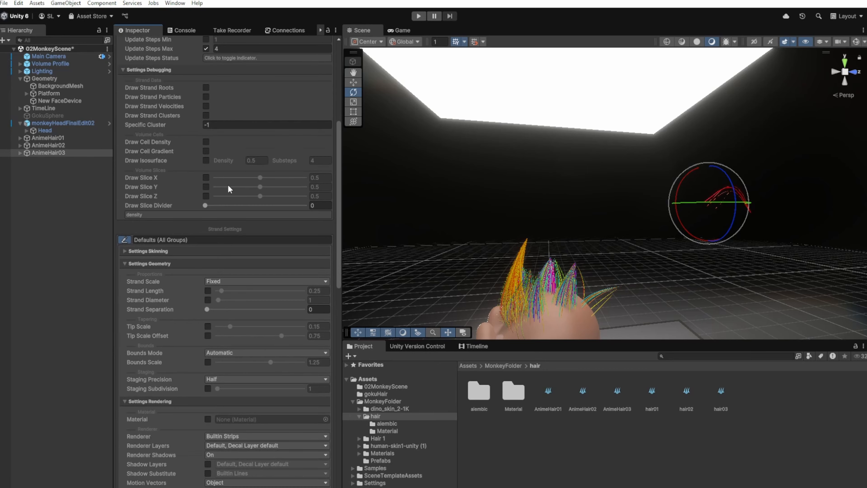
click(208, 200)
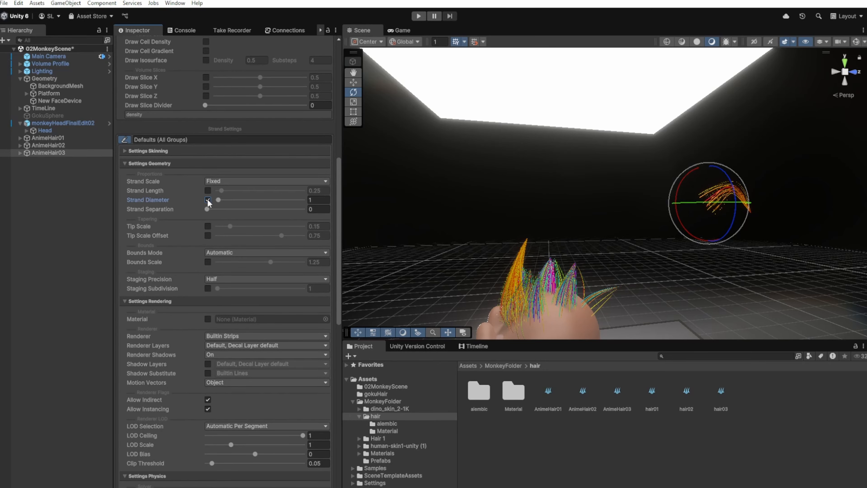
alt+drag(373, 244, 459, 260)
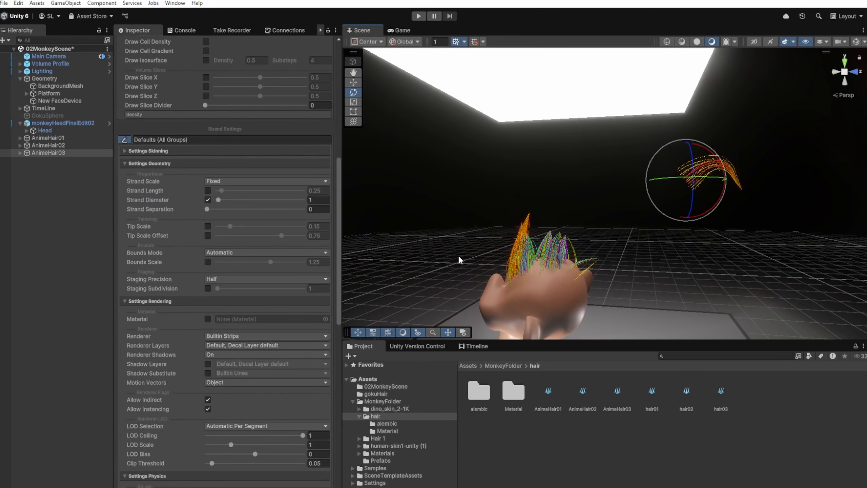
middle_drag(572, 253, 615, 268)
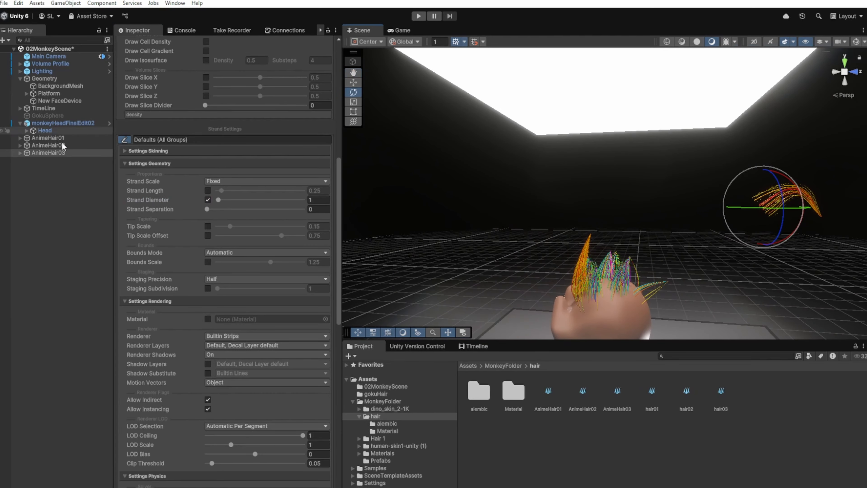
Step: Move AnimeHair03 along its Z axis to about -1.389, over the front of the monkey's head
click(57, 154)
click(355, 84)
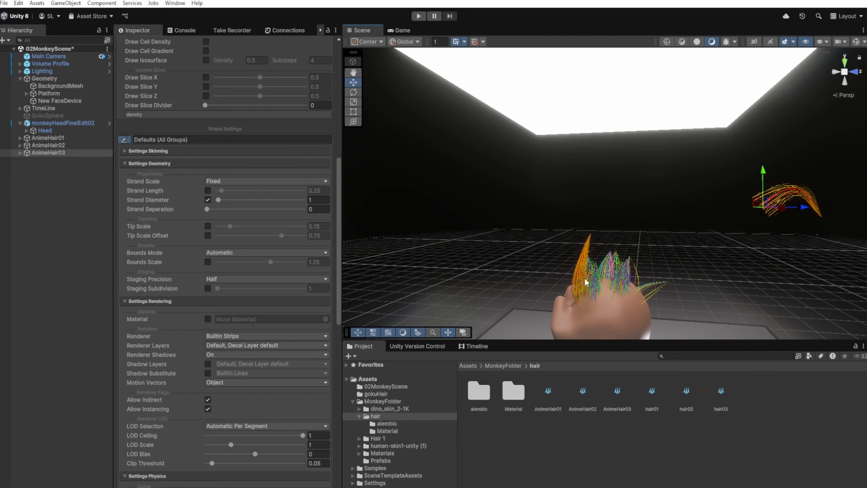
middle_drag(585, 280, 638, 241)
drag(836, 181, 627, 178)
click(587, 161)
click(51, 153)
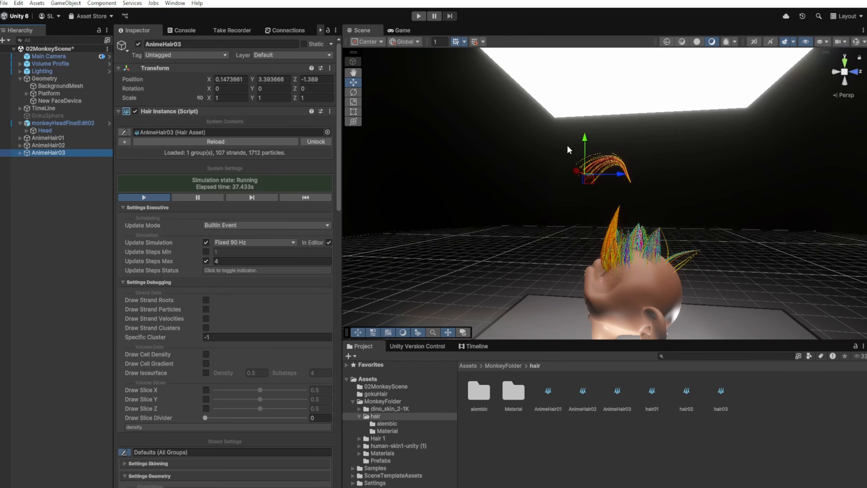
Step: Lower AnimeHair03 toward the monkey's head and rotate it about its vertical Y axis to about 182.6 degrees
drag(586, 138, 586, 222)
alt+drag(598, 239, 747, 288)
scroll(614, 260, up, 5)
middle_drag(546, 259, 635, 270)
key(e)
drag(764, 254, 703, 306)
key(r)
Step: Move AnimeHair03 to the monkey's forehead at about X -0.108, Y 1.949, Z -0.191
key(w)
drag(848, 238, 426, 294)
click(409, 300)
click(48, 153)
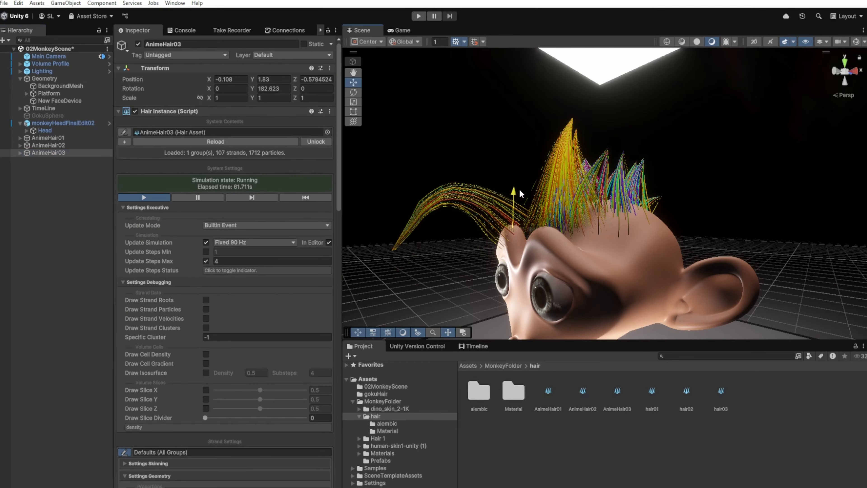
middle_drag(543, 219, 698, 221)
alt+drag(698, 221, 606, 245)
middle_drag(606, 245, 680, 256)
scroll(654, 252, down, 4)
middle_drag(620, 228, 616, 212)
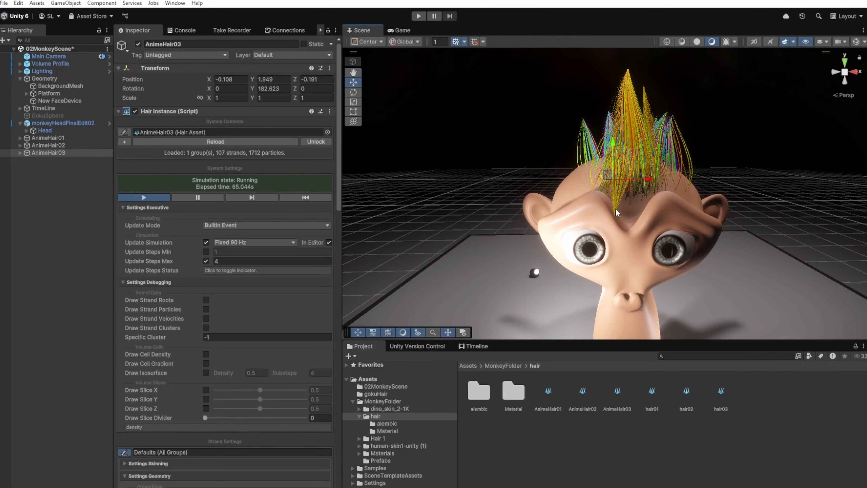
Step: Lower AnimeHair03 to about Y 1.714 and shift it along the brow to about X -0.238
drag(613, 144, 648, 196)
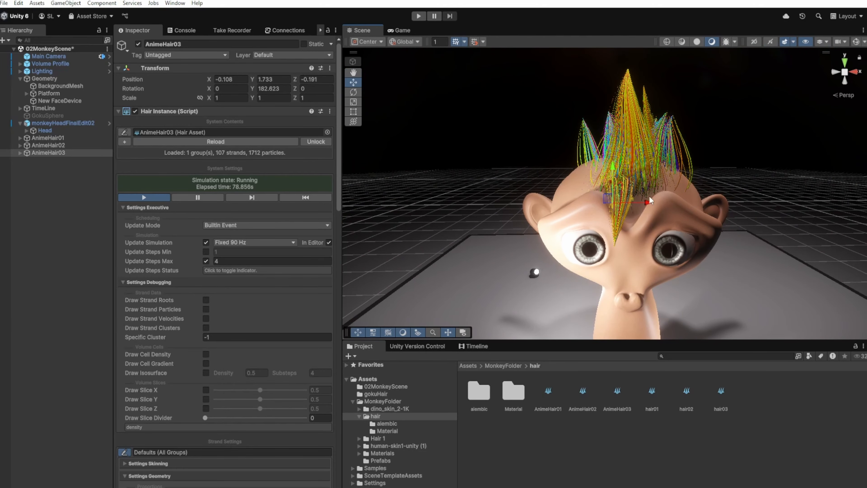
middle_drag(648, 196, 562, 205)
right_drag(562, 205, 378, 221)
right_drag(587, 235, 613, 224)
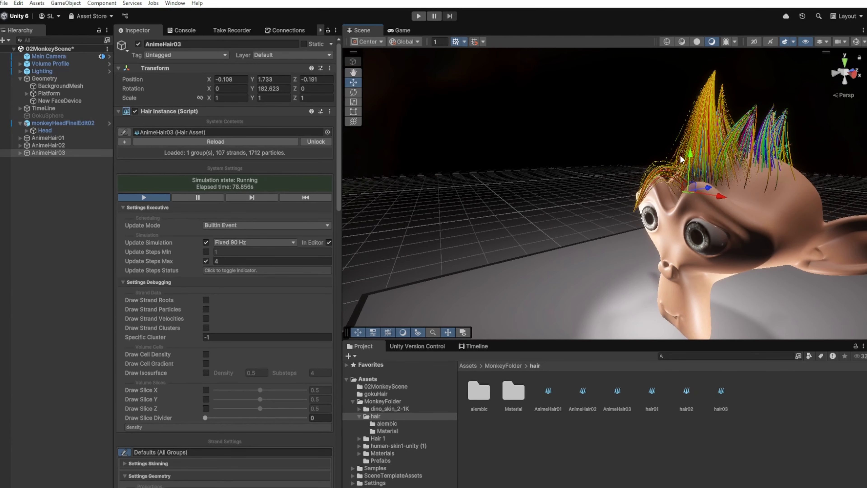
mouse_move(681, 158)
mouse_down()
mouse_move(718, 208)
mouse_move(700, 203)
mouse_move(707, 205)
mouse_move(680, 156)
mouse_up()
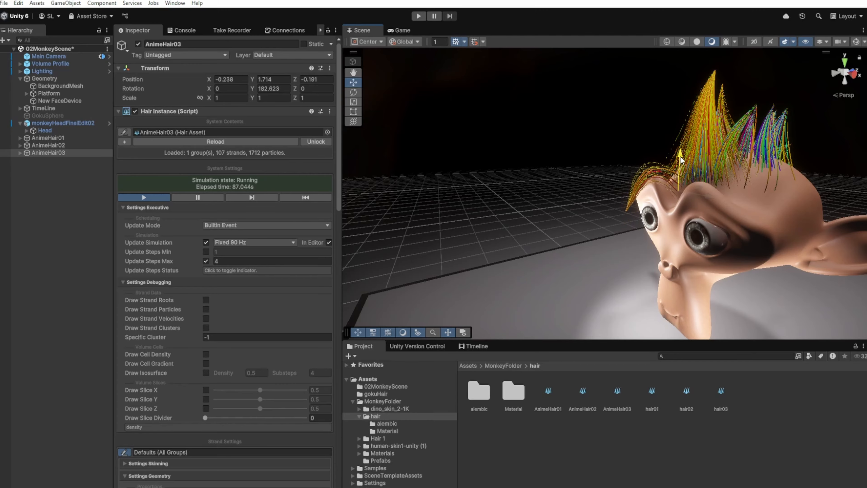
Step: Examine the placement of the AnimeHair03 fringe on the monkey's forehead from the front and side
right_drag(671, 189, 761, 227)
scroll(773, 224, up, 5)
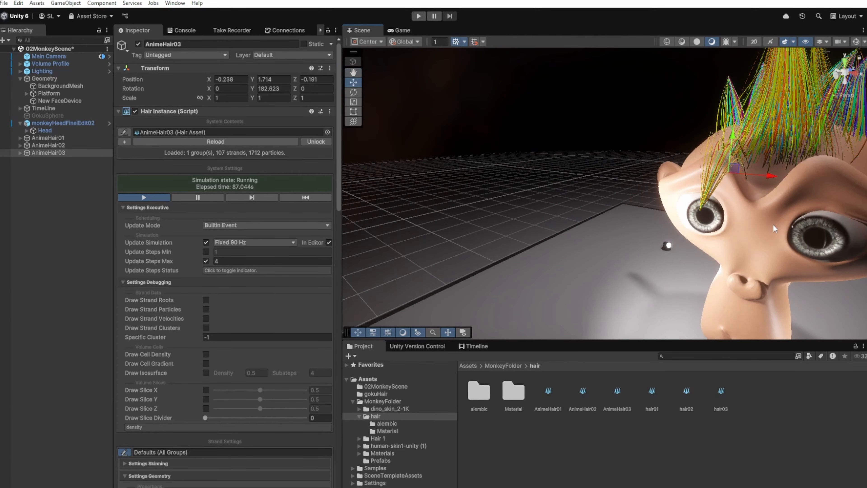
middle_drag(772, 223, 734, 250)
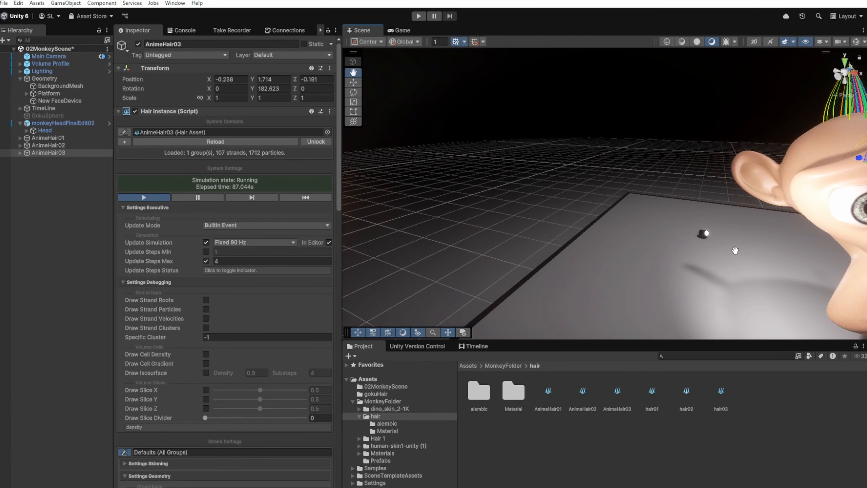
scroll(717, 242, down, 6)
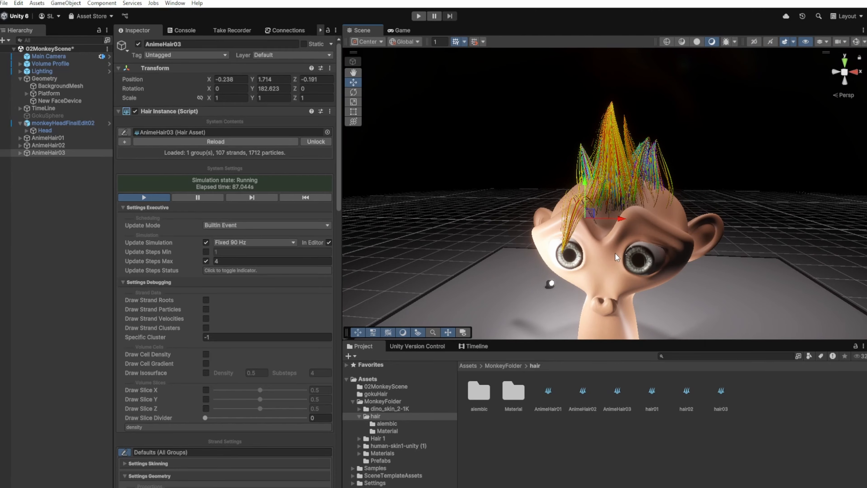
scroll(615, 256, up, 4)
middle_drag(709, 311, 484, 270)
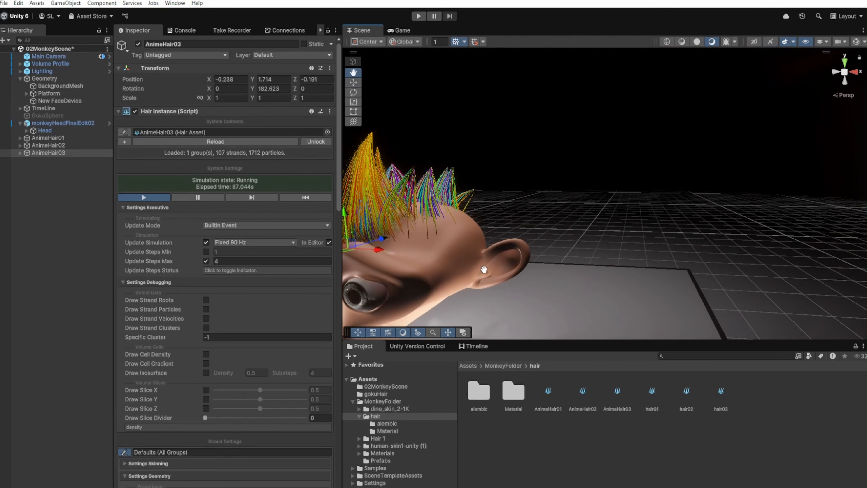
alt+drag(483, 270, 623, 275)
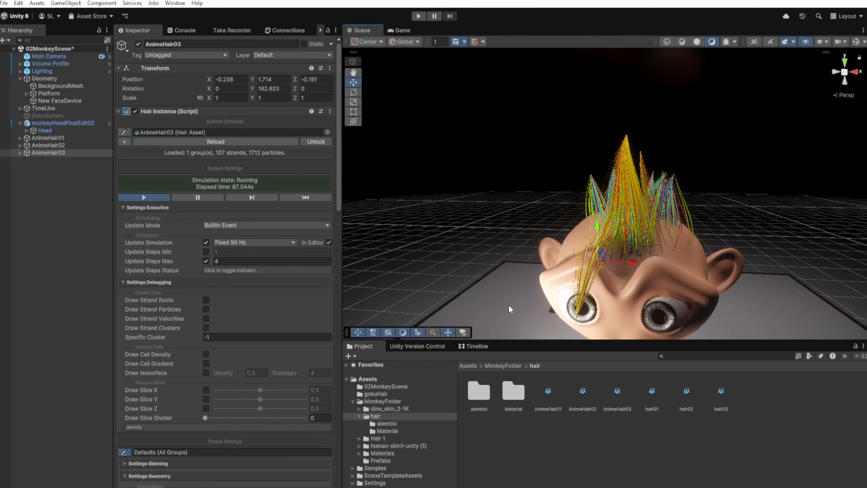
middle_drag(592, 249, 595, 200)
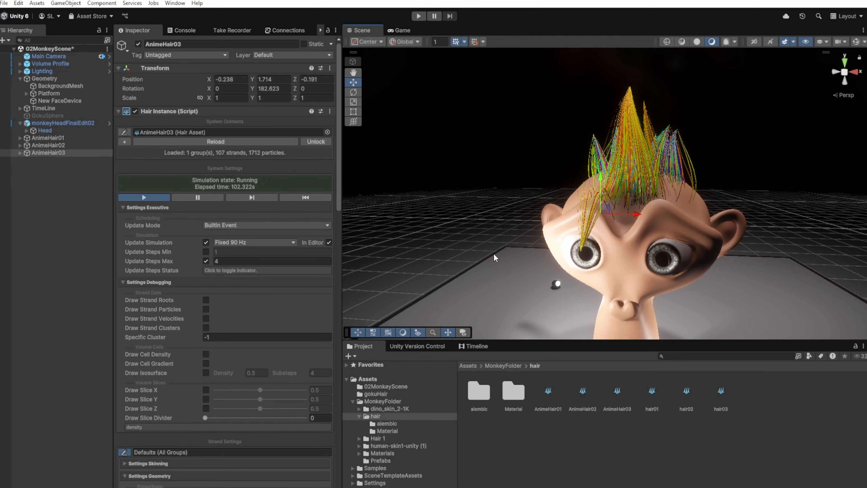
Step: Increase the AnimeHair03 Strand Diameter to about 2.6 and inspect the thicker fringe strands up close
scroll(220, 263, down, 5)
scroll(220, 263, down, 5)
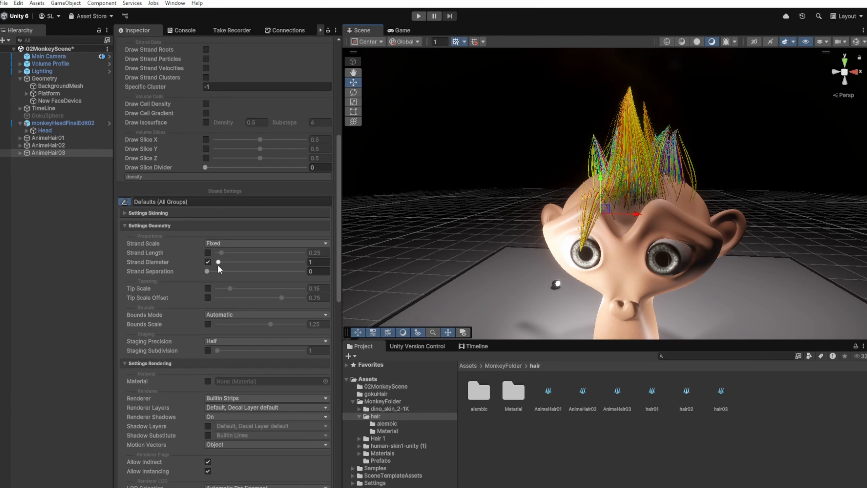
click(48, 154)
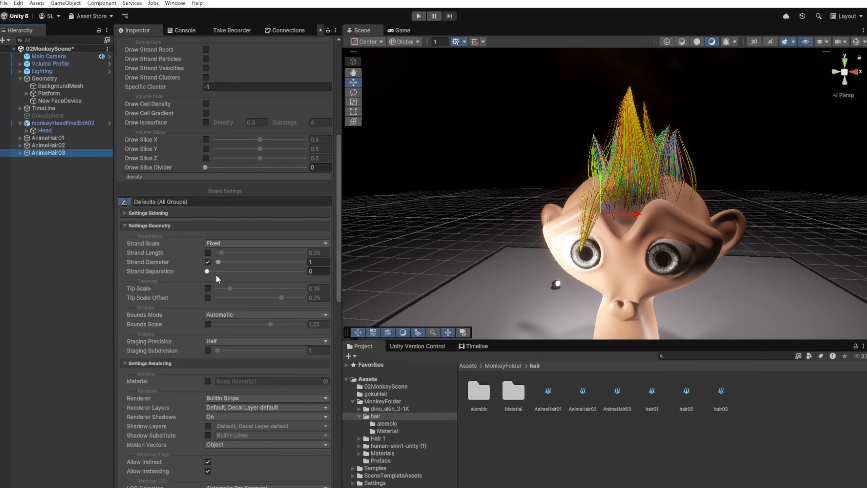
scroll(216, 279, down, 3)
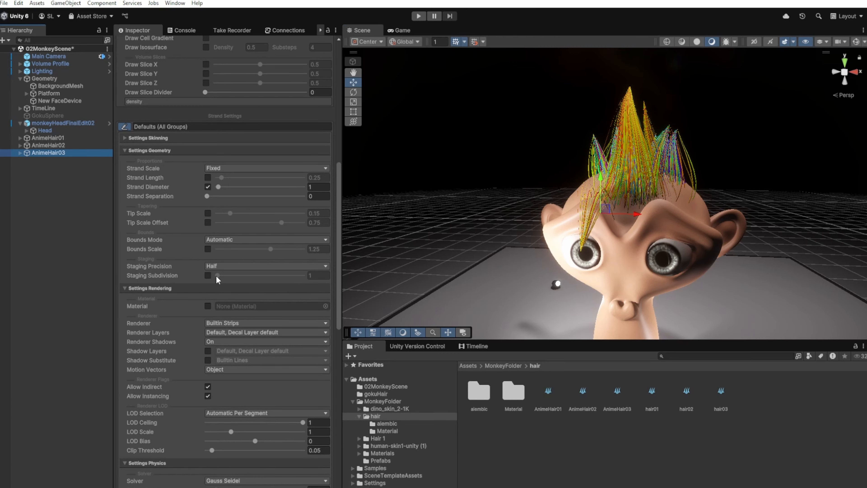
scroll(216, 276, up, 1)
scroll(216, 279, down, 3)
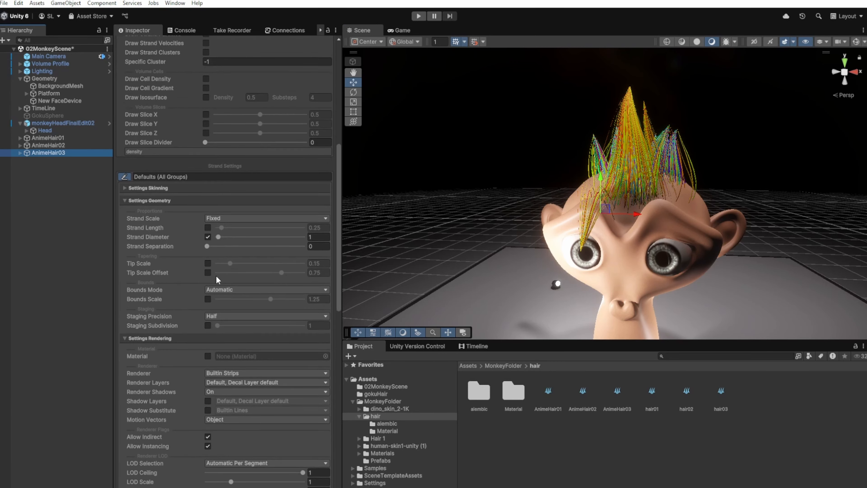
scroll(216, 279, down, 3)
scroll(216, 275, up, 8)
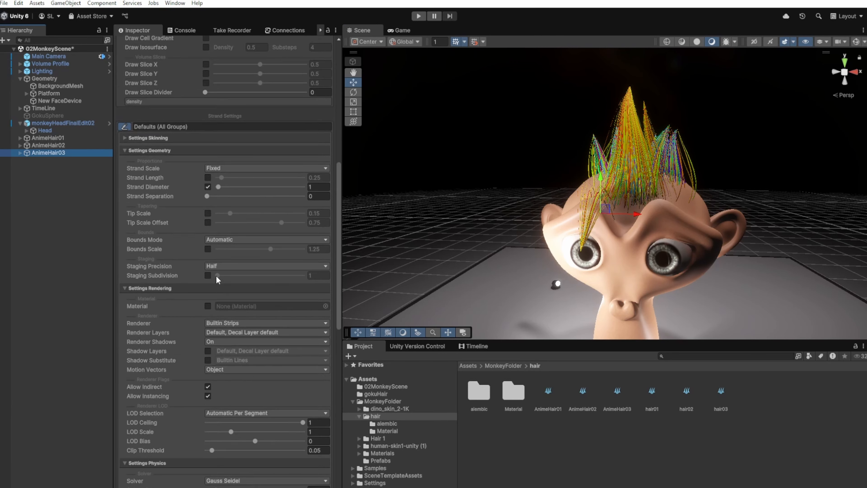
scroll(217, 269, down, 7)
scroll(218, 269, up, 5)
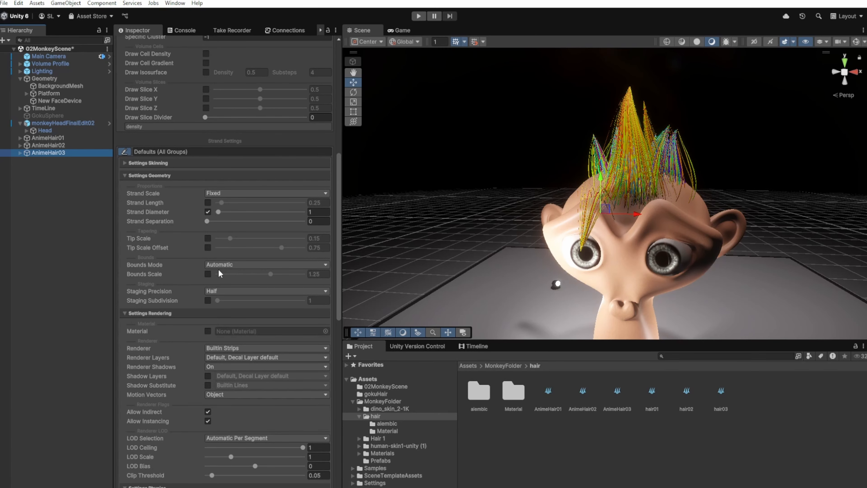
scroll(218, 269, up, 1)
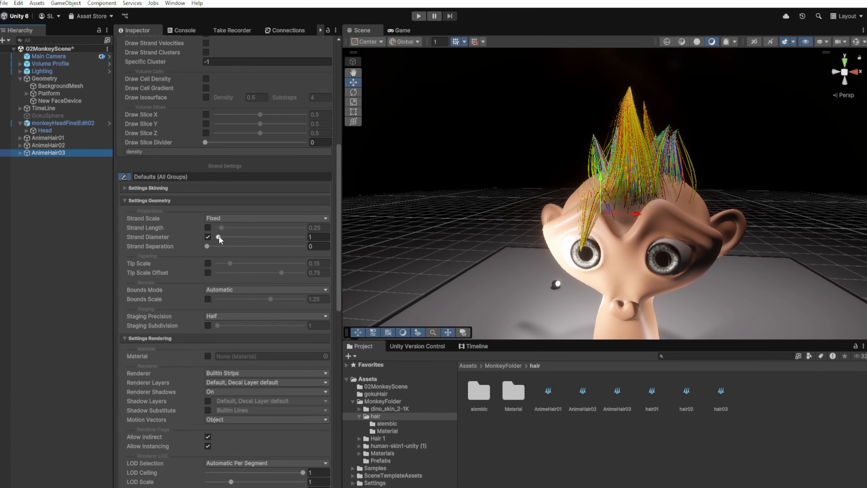
drag(218, 236, 220, 236)
scroll(427, 236, up, 5)
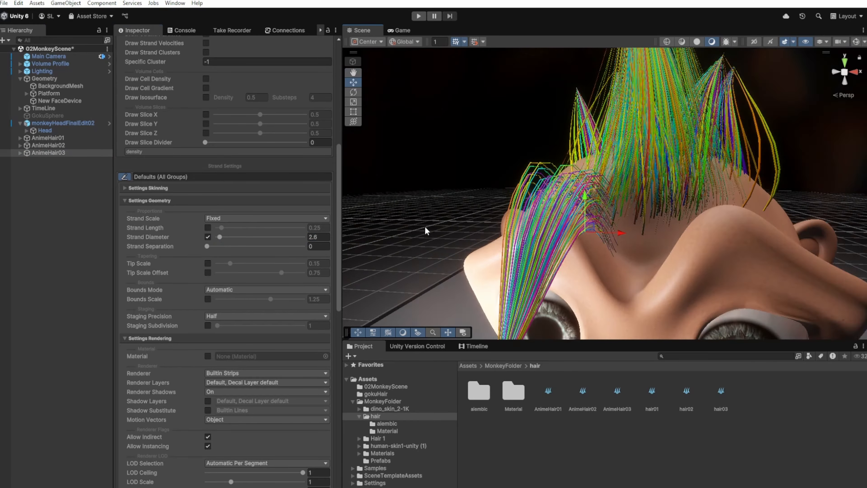
scroll(423, 225, down, 2)
scroll(417, 209, down, 2)
scroll(417, 209, up, 5)
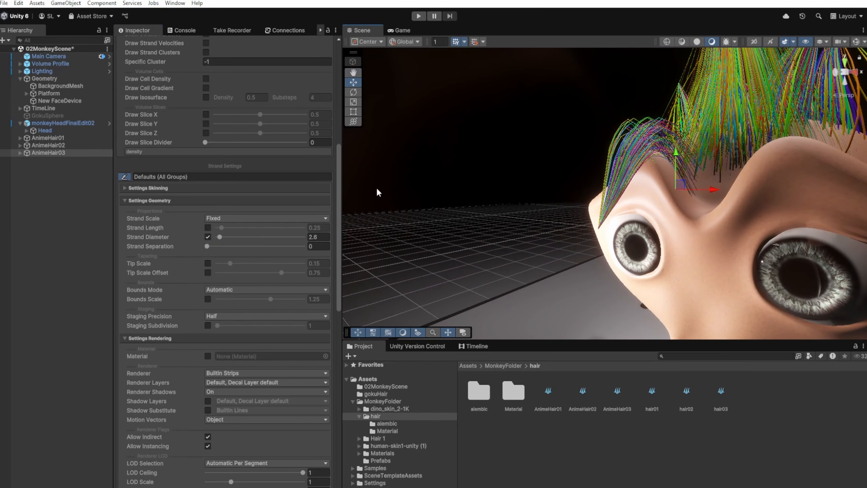
Step: Set AnimeHair03's Strand Diameter to 4.2, Tip Scale to about 0.389 and Tip Scale Offset to about 0.718
drag(220, 239, 279, 273)
click(208, 263)
click(208, 273)
middle_drag(490, 213, 548, 159)
alt+drag(547, 159, 592, 247)
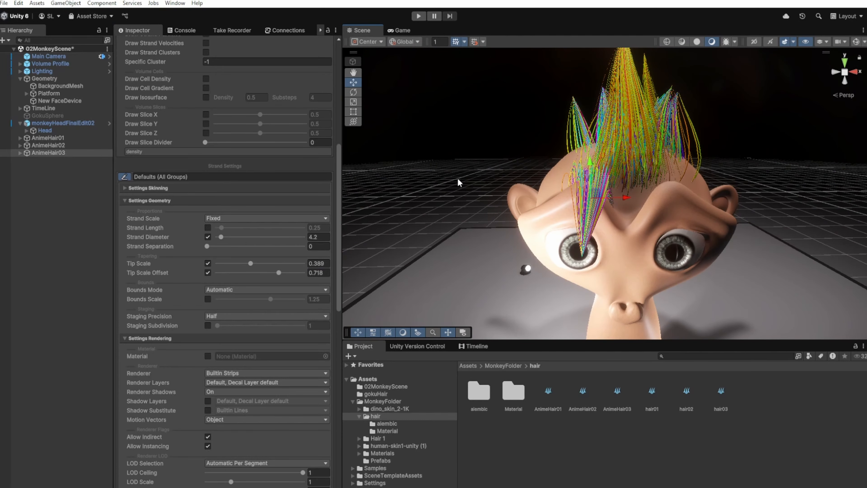
alt+drag(458, 183, 375, 178)
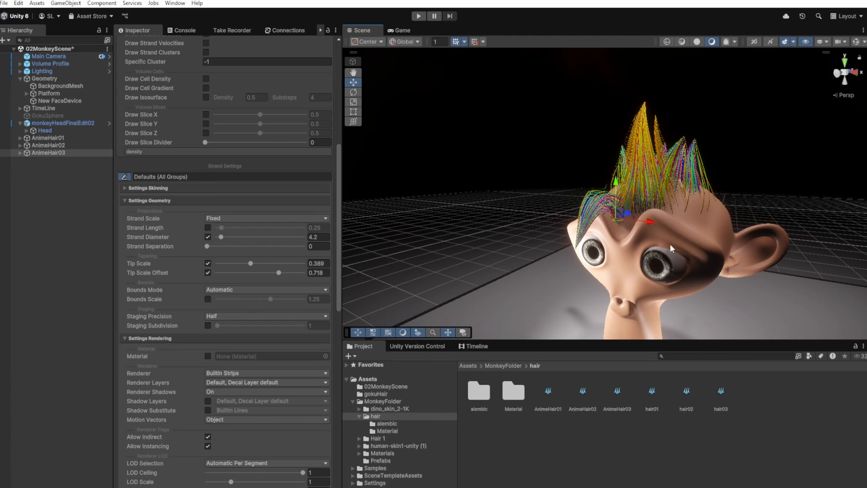
alt+drag(669, 243, 612, 249)
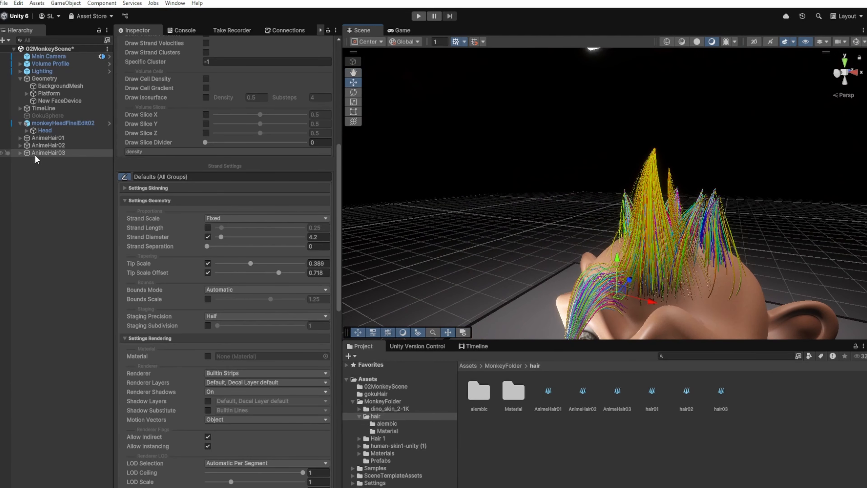
Step: Deactivate AnimeHair03 and AnimeHair02 so that only AnimeHair01 stays on the monkey's head, and select AnimeHair01
click(43, 146)
click(44, 139)
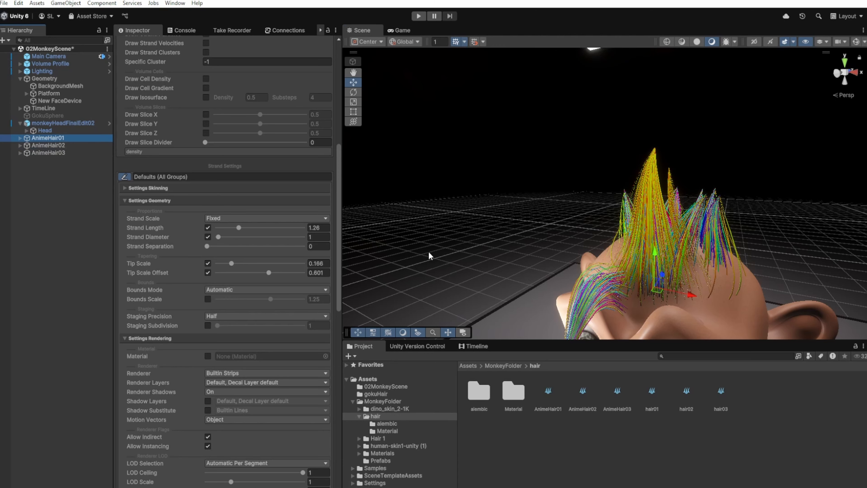
click(48, 153)
scroll(139, 83, up, 10)
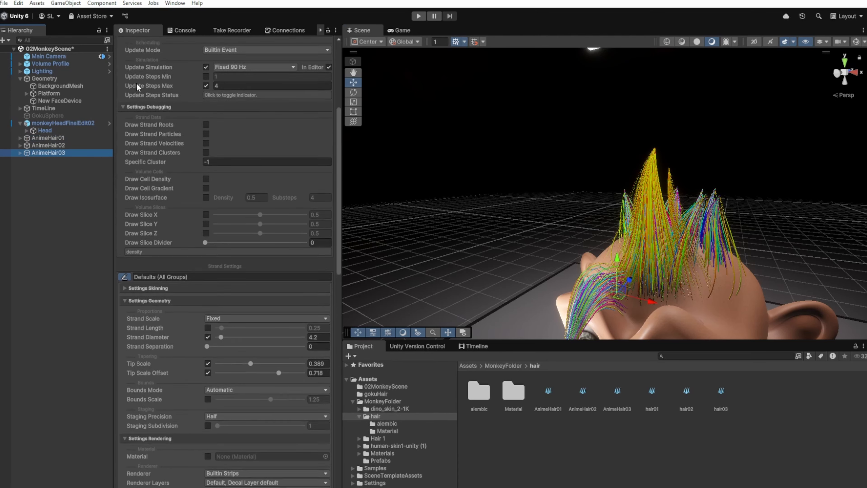
click(137, 44)
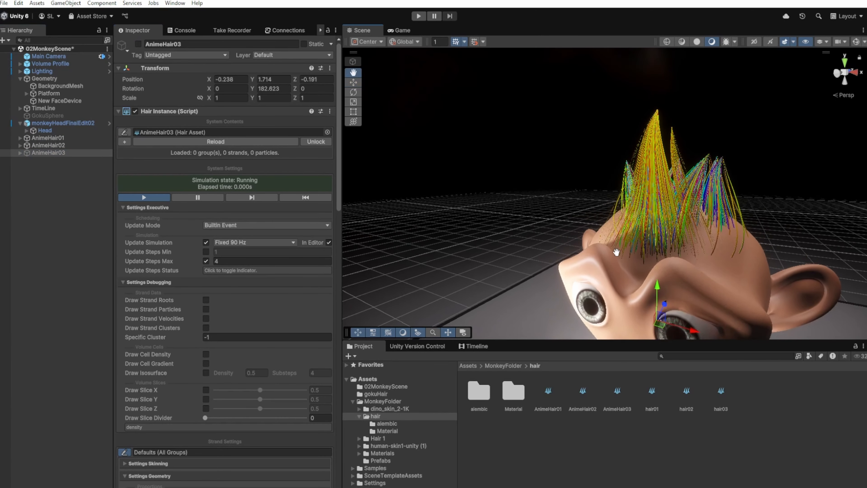
click(65, 146)
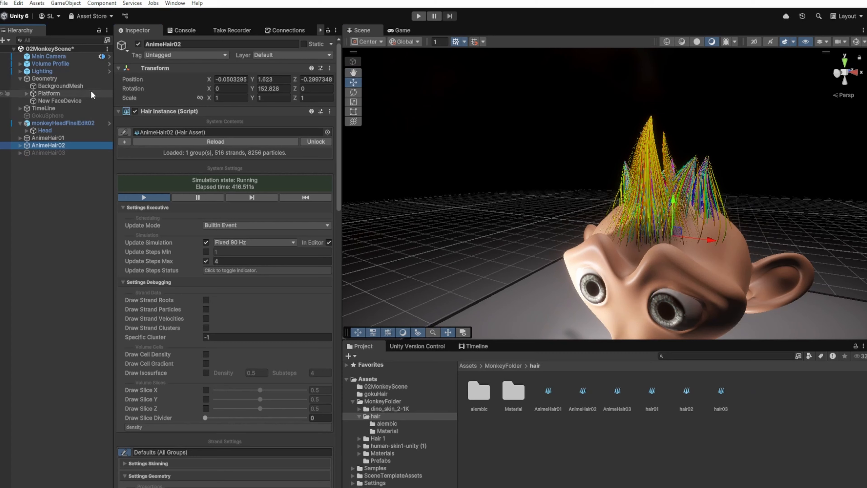
click(138, 44)
middle_drag(519, 235, 533, 232)
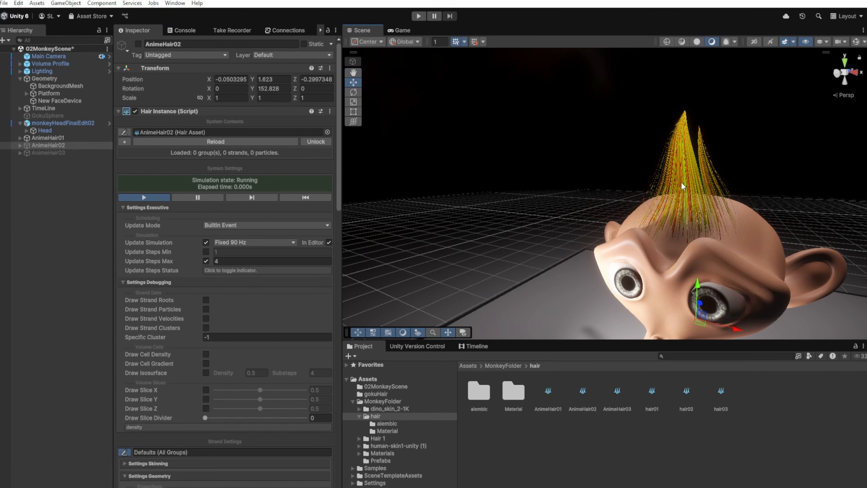
click(674, 188)
click(36, 136)
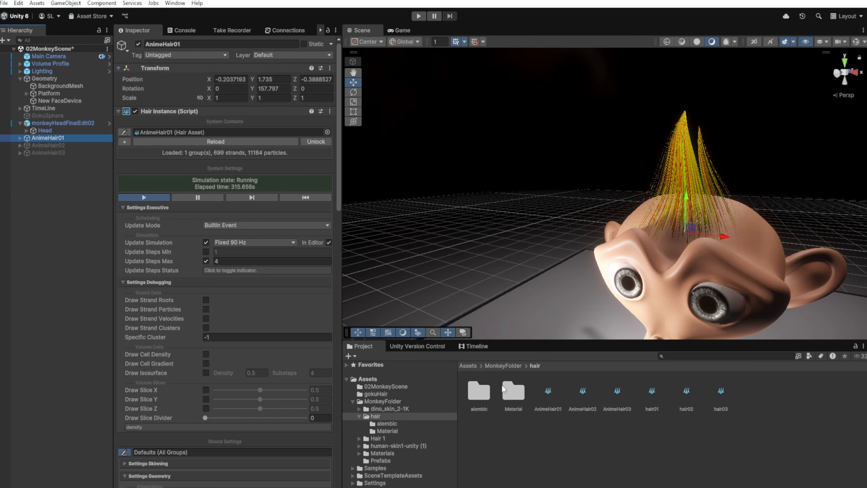
Step: Create a new material in the hair folder's Material subfolder and open the Shader Graphs category of shaders for it
click(493, 362)
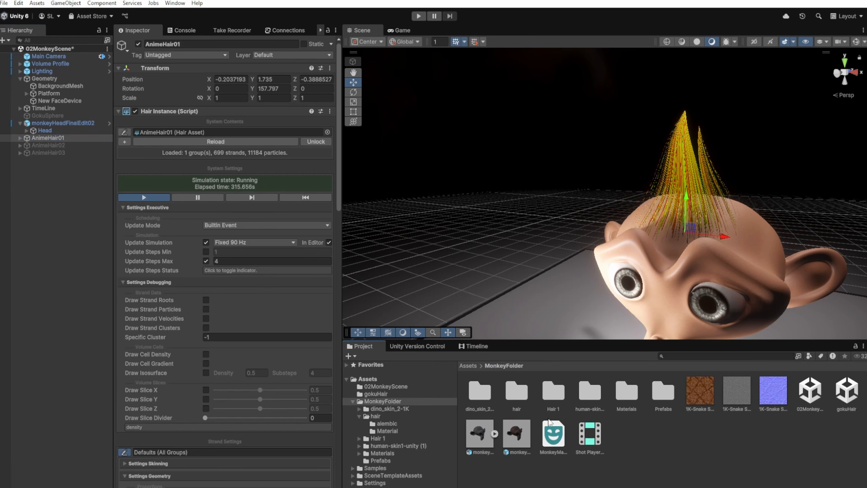
double_click(517, 396)
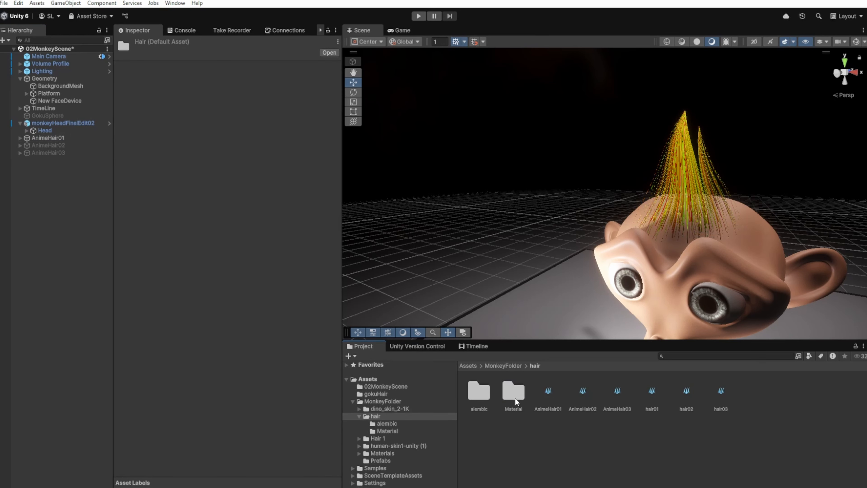
double_click(515, 398)
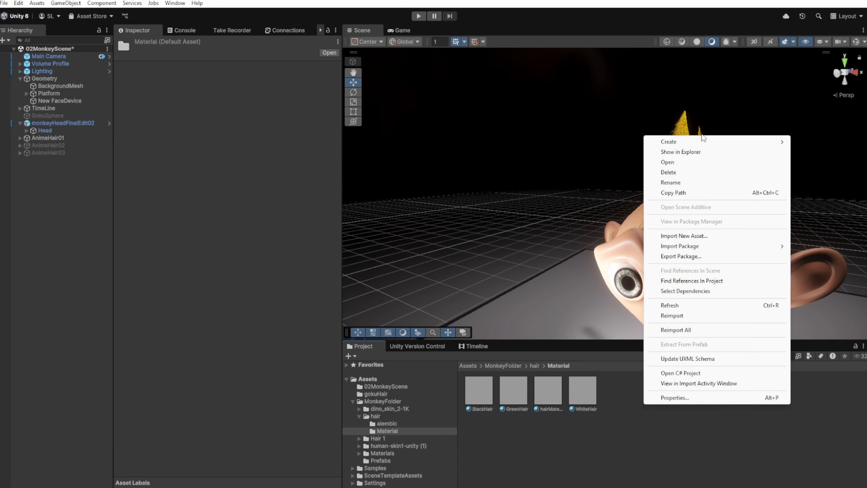
mouse_move(711, 141)
click(581, 152)
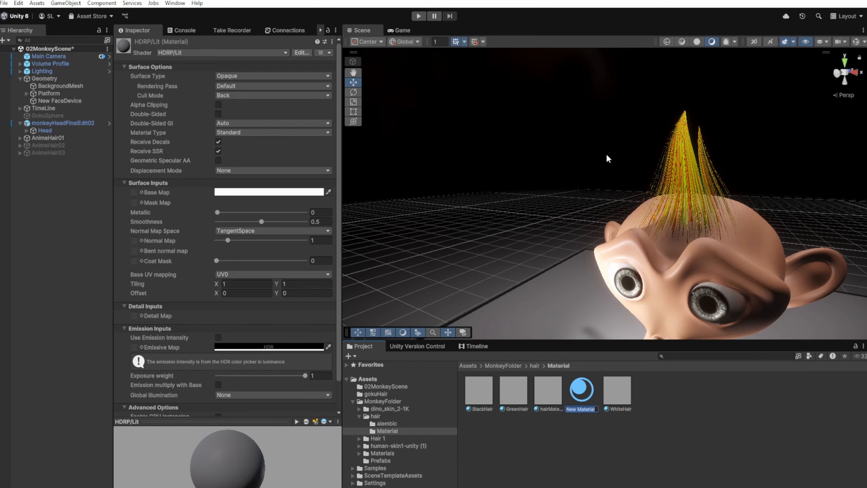
click(221, 52)
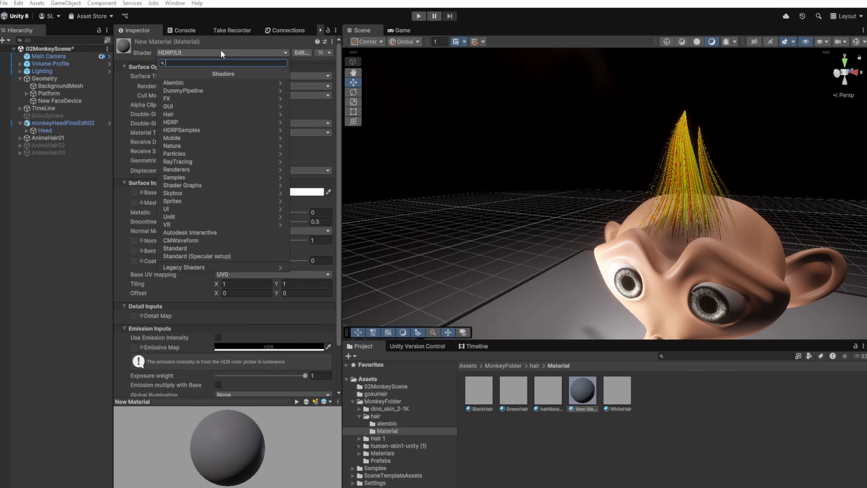
click(185, 185)
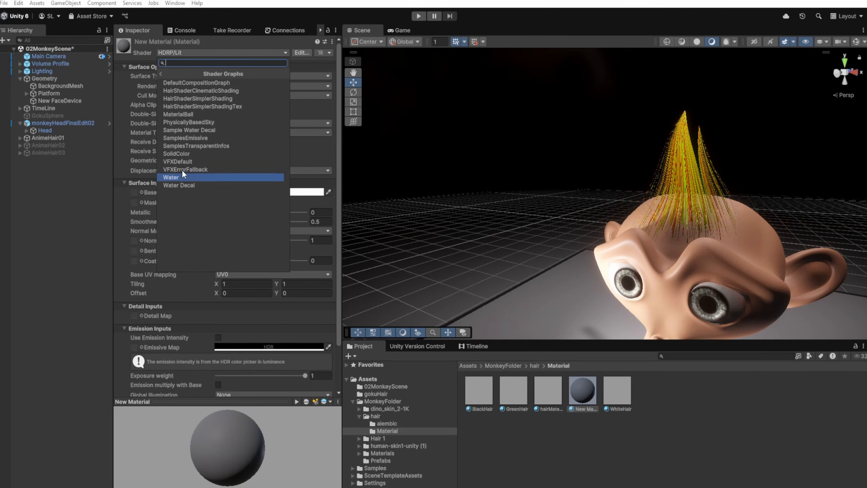
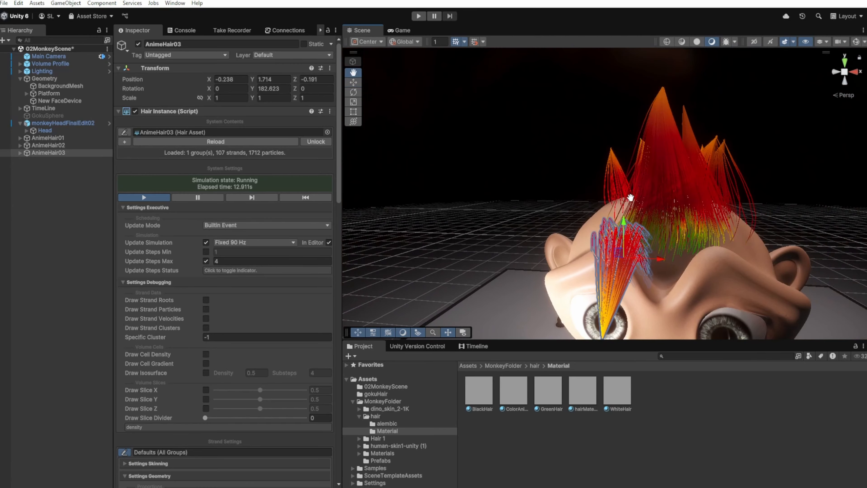
Step: Deactivate AnimeHair03 and AnimeHair01 so that only AnimeHair02 stays on the monkey's head
scroll(624, 203, down, 5)
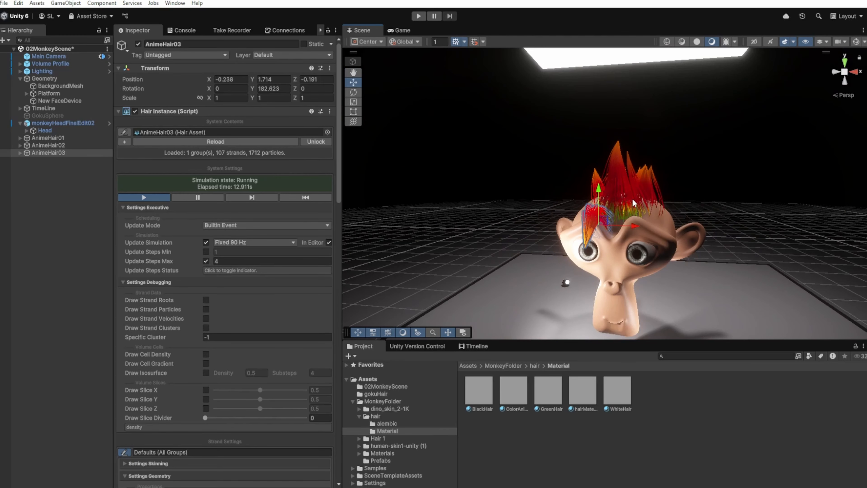
right_drag(569, 137, 573, 178)
scroll(577, 174, up, 2)
middle_drag(592, 136, 597, 222)
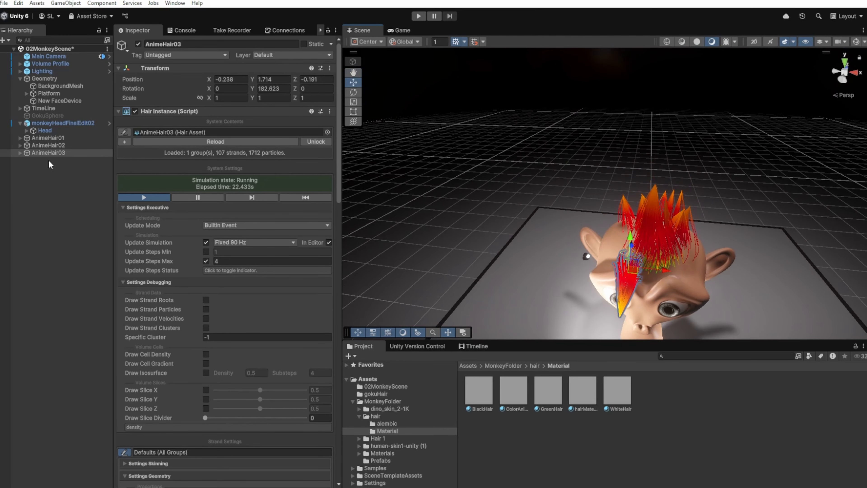
click(38, 138)
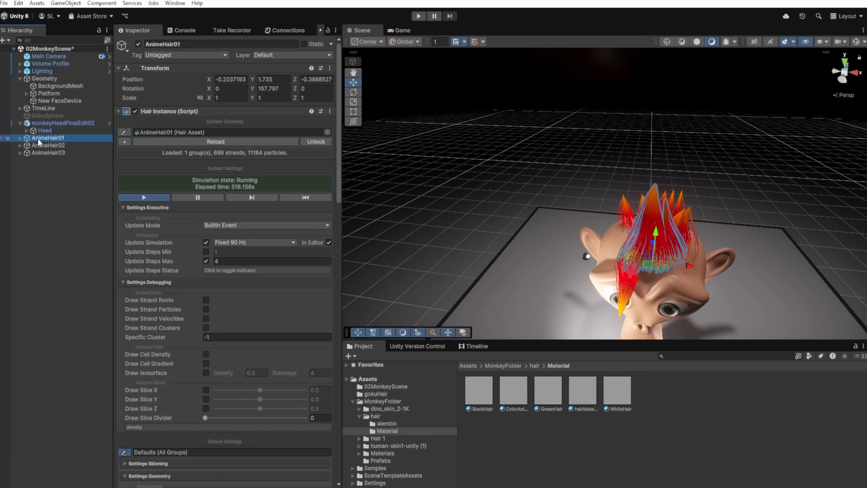
click(37, 145)
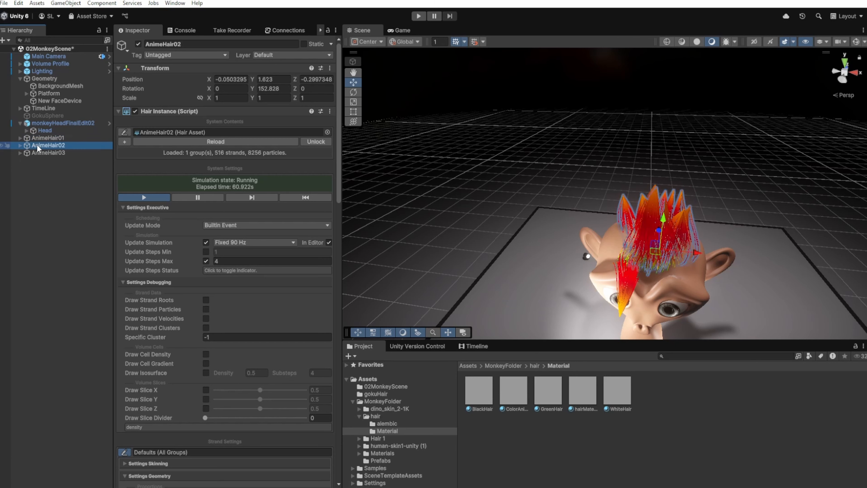
click(33, 152)
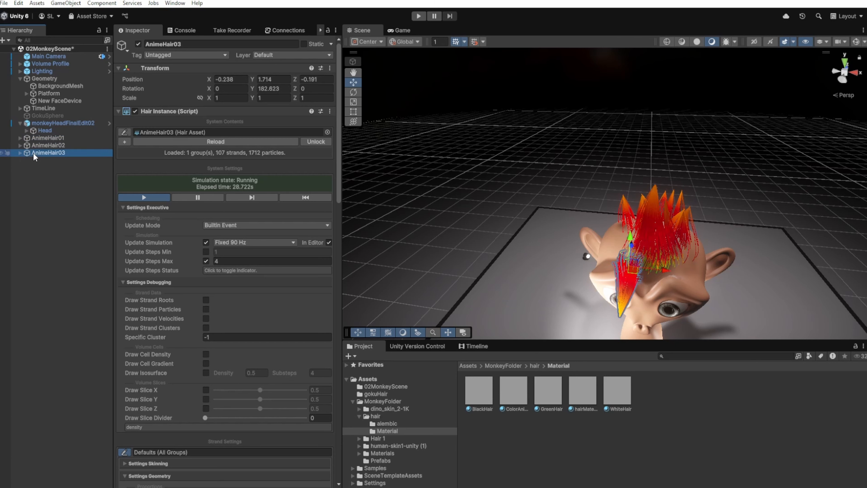
click(138, 44)
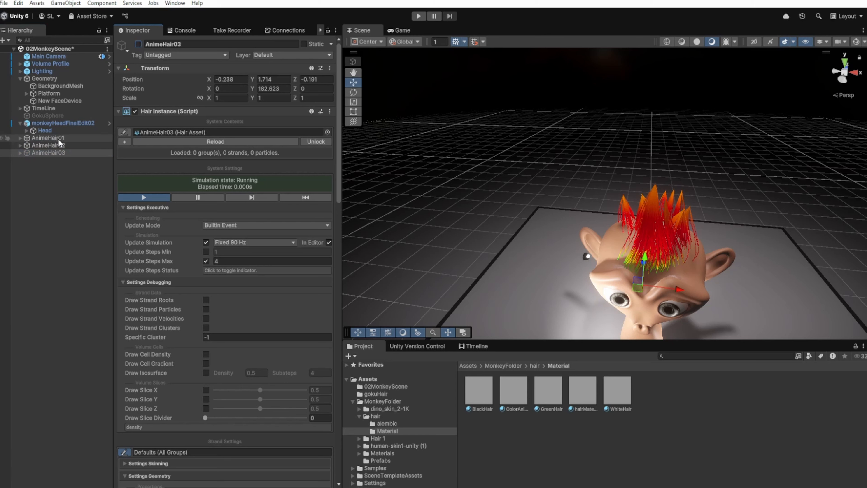
click(57, 139)
click(138, 44)
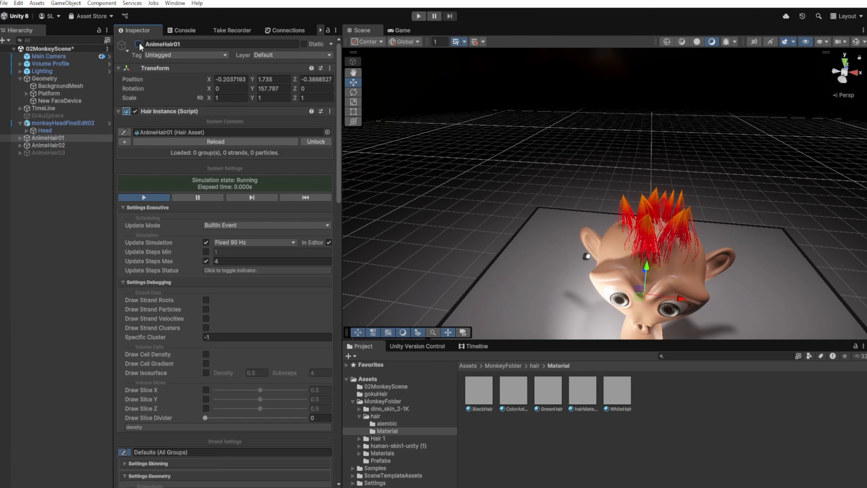
Step: Duplicate AnimeHair02 and tilt the copy to a rotation of about X -9.196, Y 154.319, Z -18.384
click(51, 146)
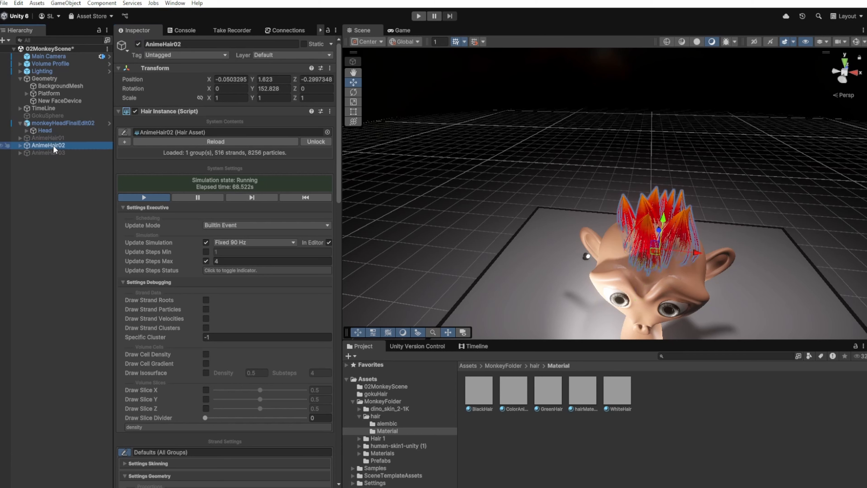
right_click(52, 145)
click(84, 174)
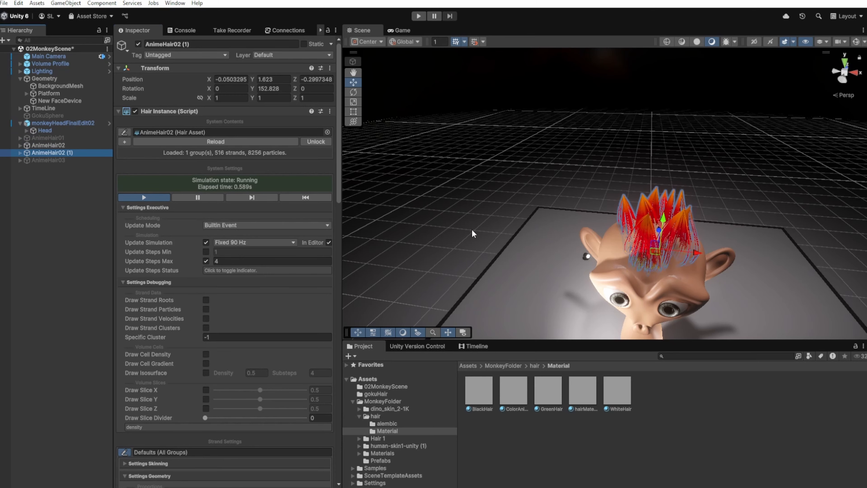
click(353, 92)
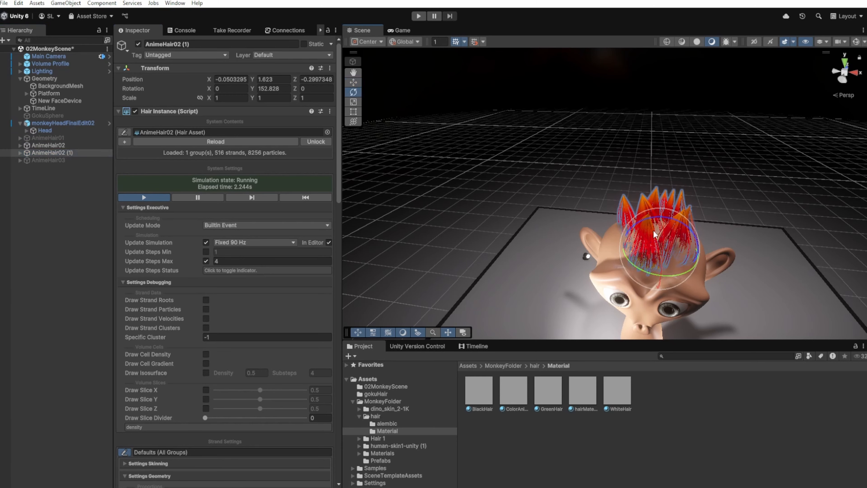
drag(668, 222, 644, 230)
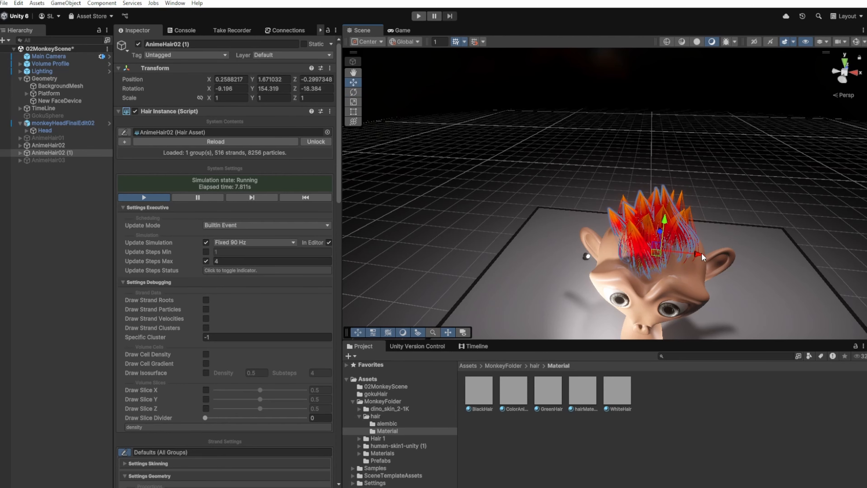
Step: Shift AnimeHair02 (1) sideways to about X -0.104 and inspect how its strands meet the scalp
drag(701, 253, 671, 254)
middle_drag(632, 273, 635, 172)
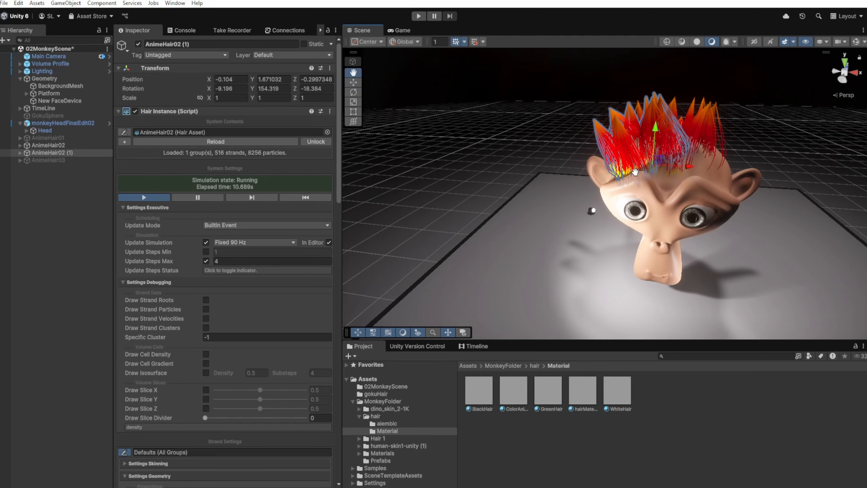
right_drag(634, 172, 675, 115)
scroll(649, 236, up, 3)
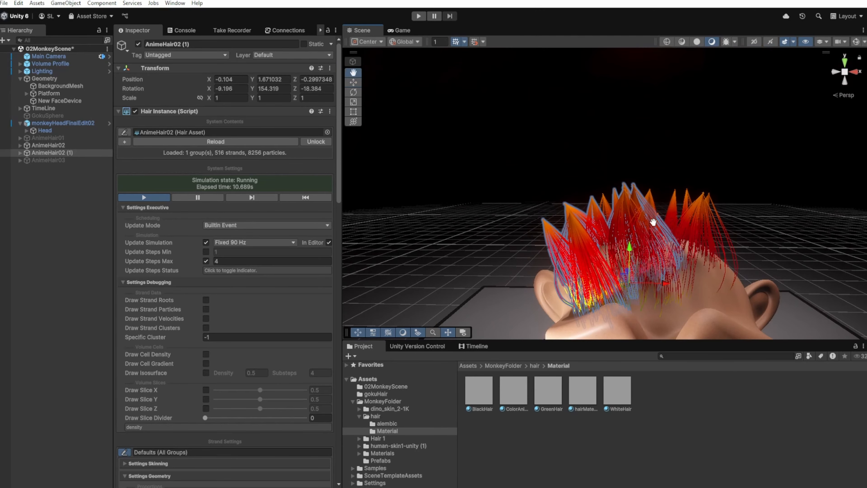
mouse_move(654, 221)
middle_down()
mouse_move(667, 189)
mouse_move(650, 219)
middle_up()
scroll(651, 215, down, 2)
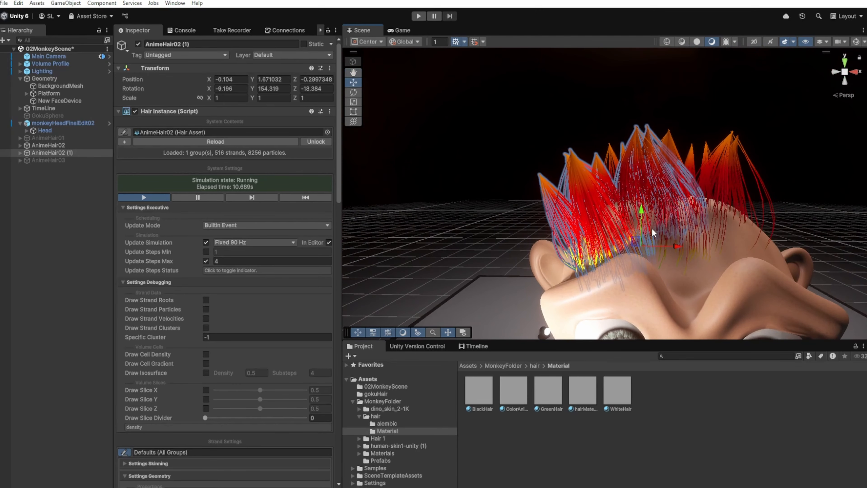
middle_drag(676, 250, 693, 235)
Step: Duplicate AnimeHair02 (1) and tilt the new copy further to about X -19.778, Y 160.979, Z -44.487
right_click(63, 154)
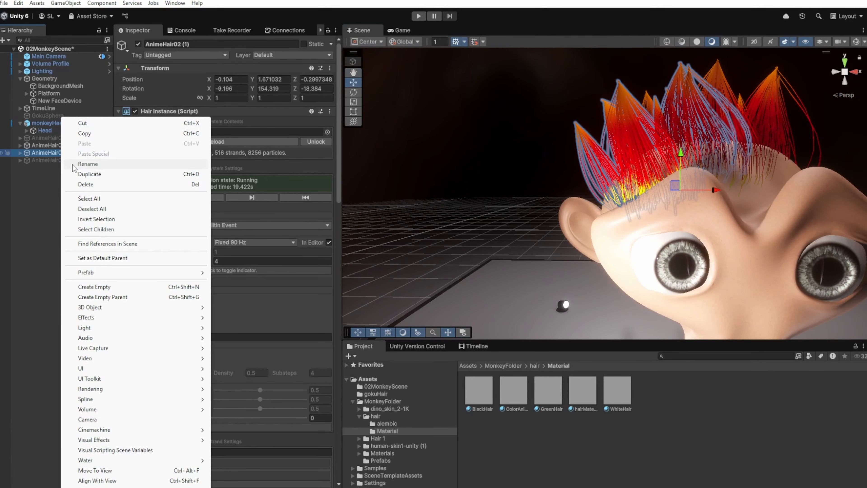
click(84, 174)
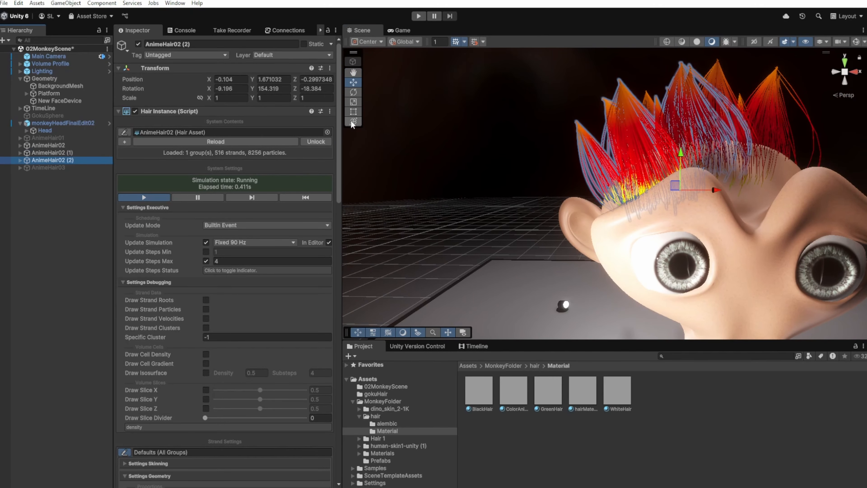
key(e)
drag(671, 155, 643, 177)
click(353, 83)
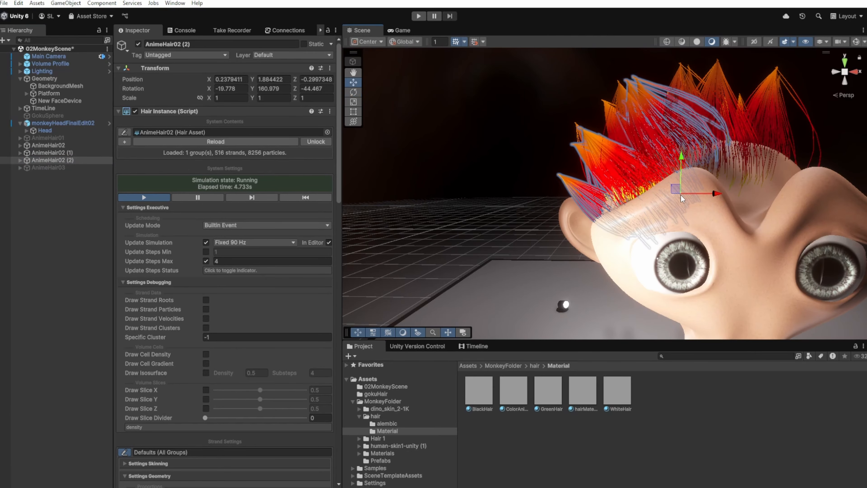
Step: Shift AnimeHair02 (2) along the side of the head to about X 0.07 and check its fit from the side
drag(712, 191, 688, 193)
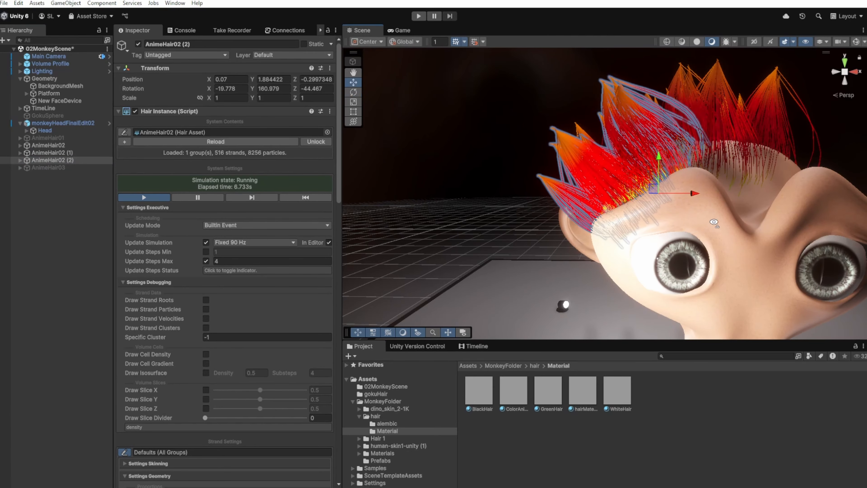
right_drag(688, 193, 669, 238)
middle_drag(669, 238, 722, 225)
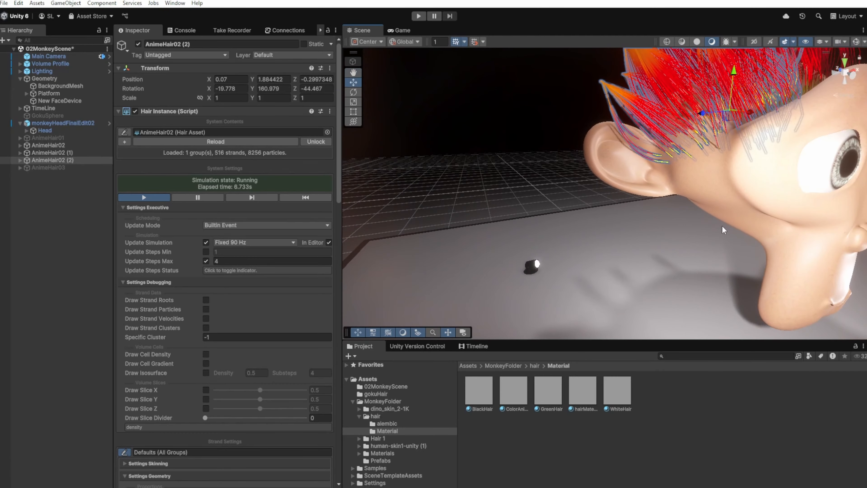
Step: Lower AnimeHair02 (2) along the side of the head to about Y 1.666 and check its fit from the front
right_drag(722, 225, 716, 226)
middle_drag(716, 227, 683, 260)
scroll(614, 207, down, 3)
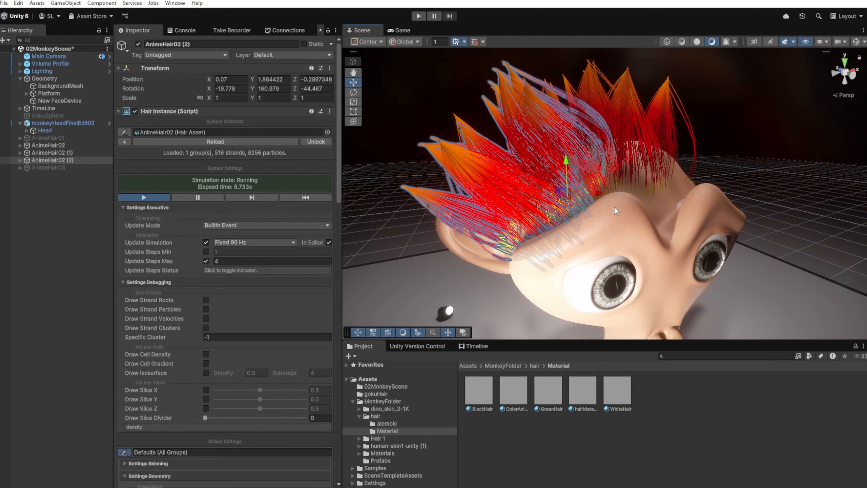
drag(568, 171, 567, 197)
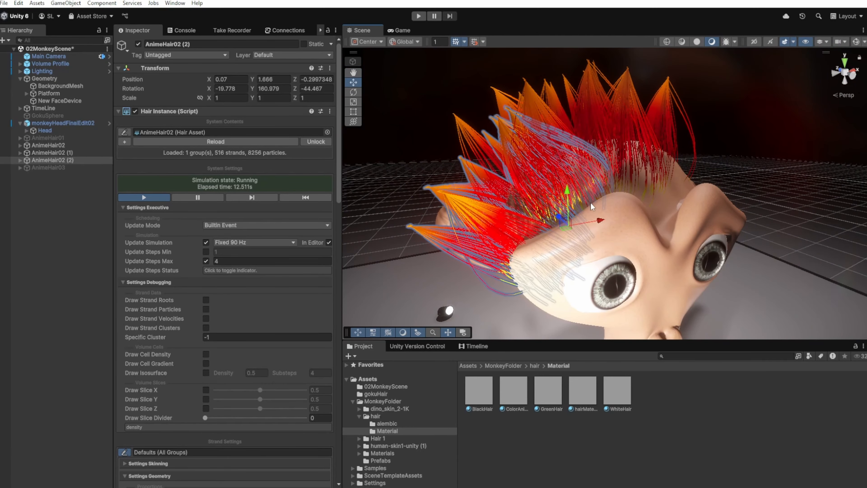
click(62, 186)
right_drag(442, 250, 422, 201)
scroll(534, 247, down, 3)
middle_drag(716, 263, 670, 259)
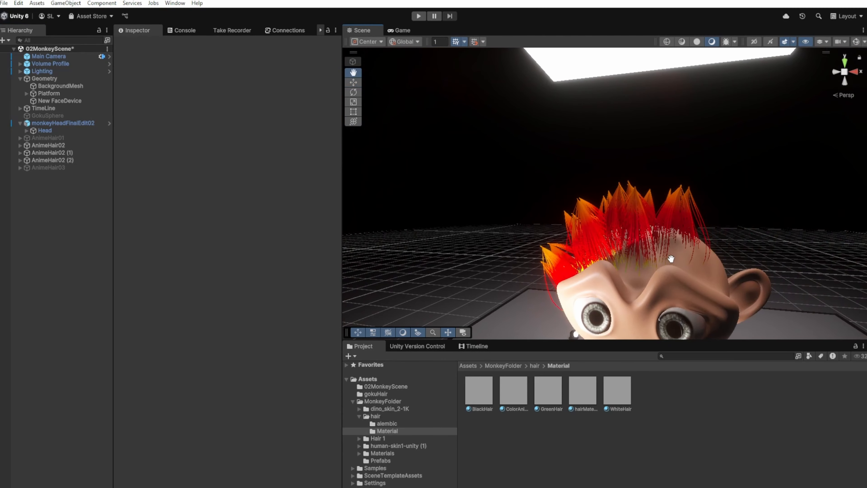
Step: Duplicate AnimeHair02, then tilt and lower the copy onto the bare side of the head
click(46, 144)
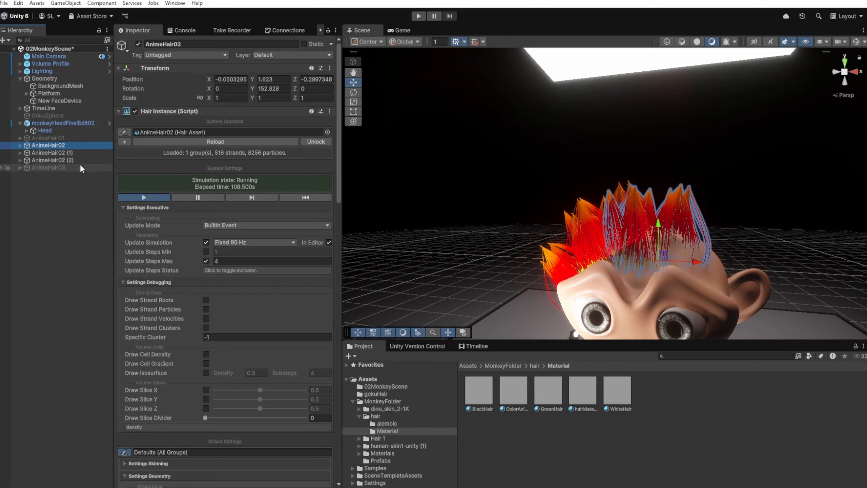
right_click(60, 146)
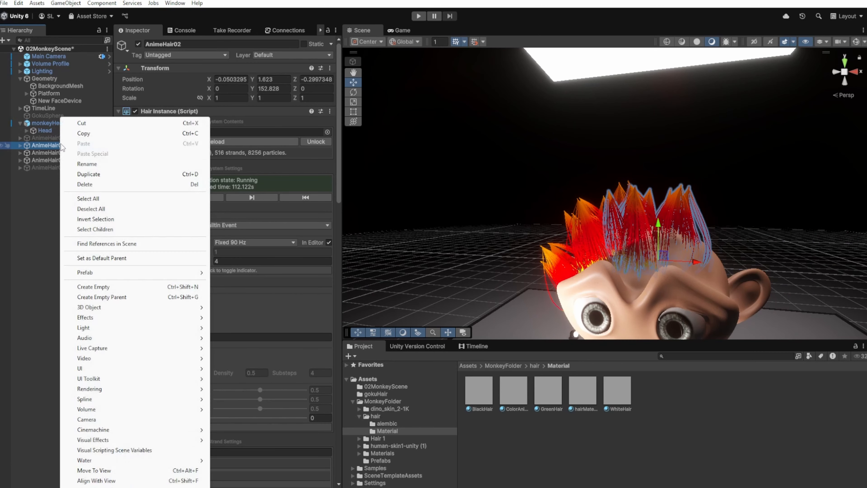
click(88, 174)
click(357, 92)
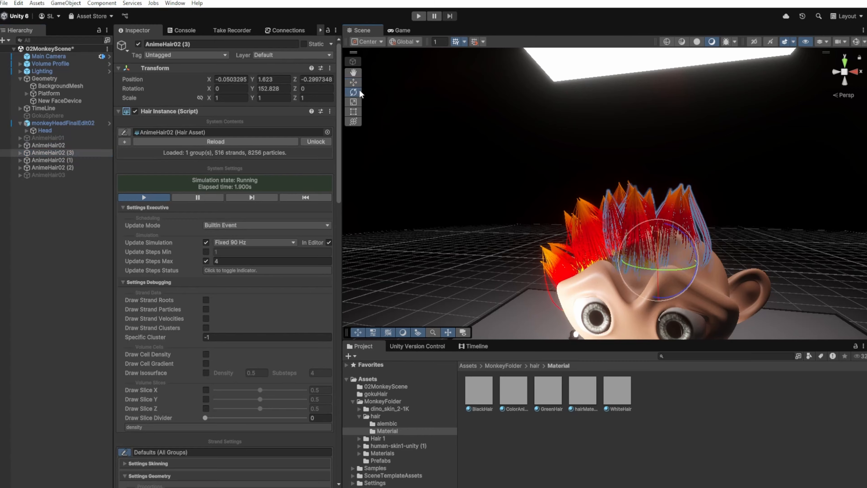
drag(688, 245, 699, 267)
key(w)
drag(675, 234, 677, 252)
Step: Duplicate AnimeHair02 (3) and place the copy near the ear at about X -0.485, Y 1.638, rotated to about X 21.514, Y 162.991, Z 50.167
right_click(68, 154)
click(89, 174)
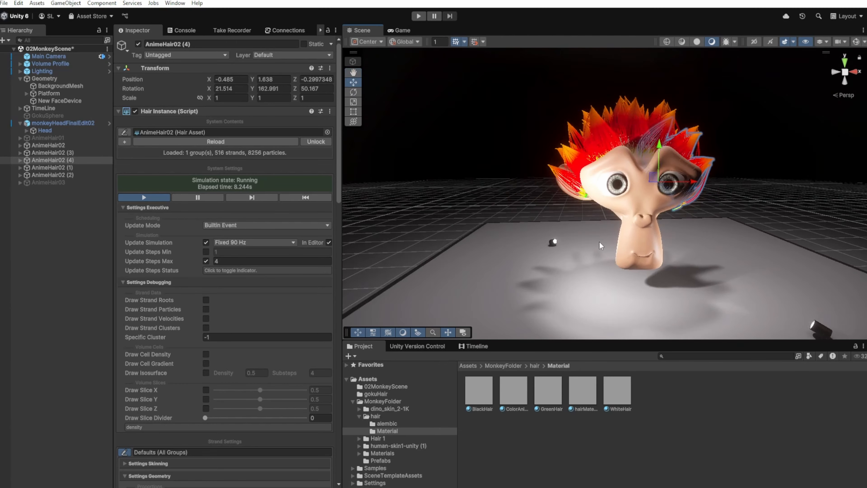
click(49, 224)
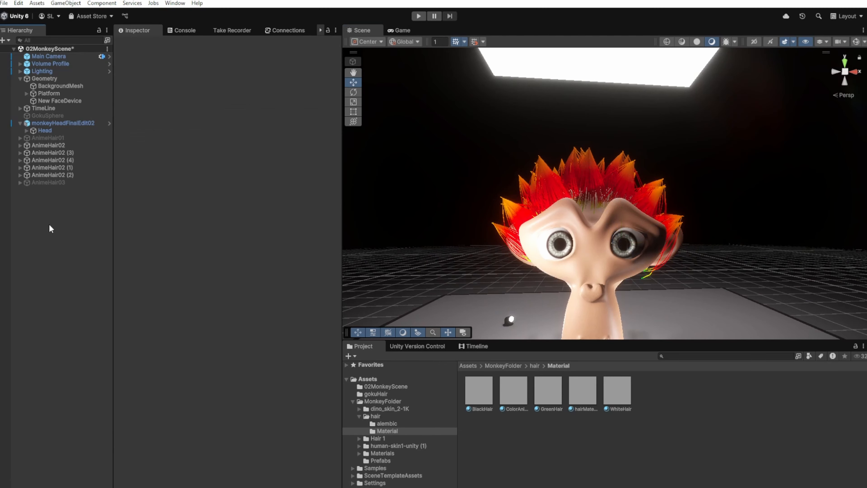
Step: Create an empty object at the scene root and name it AinmeHairGroup02
right_click(49, 221)
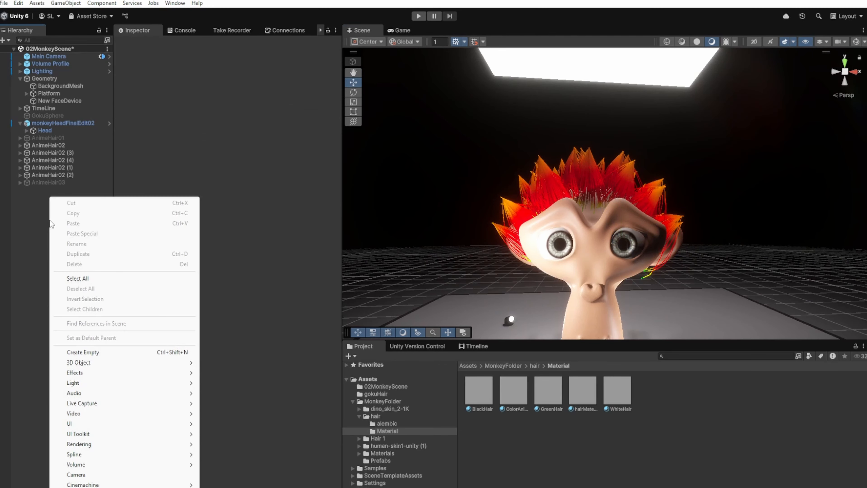
click(75, 351)
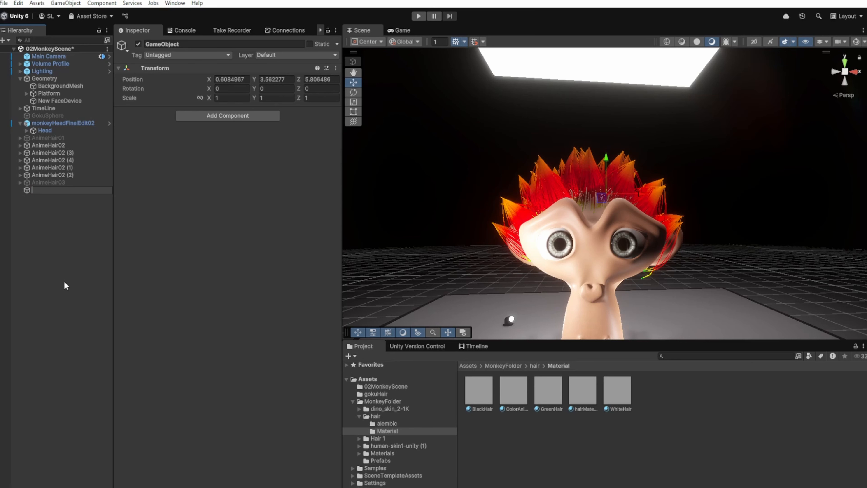
text(AnimeH)
text(air)
text(Group)
text(02)
key(Return)
click(62, 279)
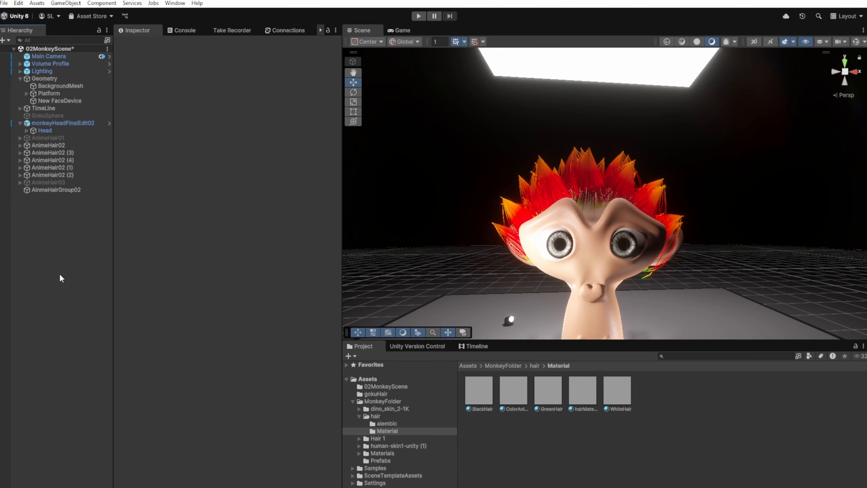
Step: Parent AnimeHair02 and its four copies under AinmeHairGroup02
click(47, 147)
shift+click(57, 174)
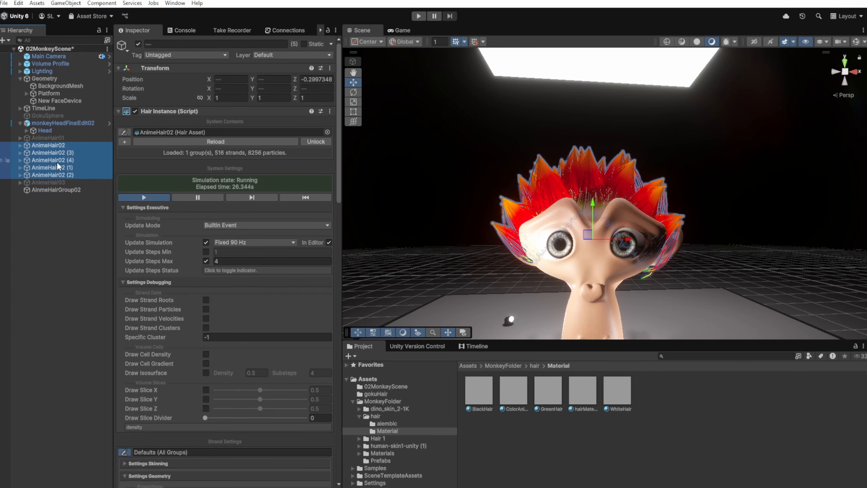
drag(57, 162, 55, 189)
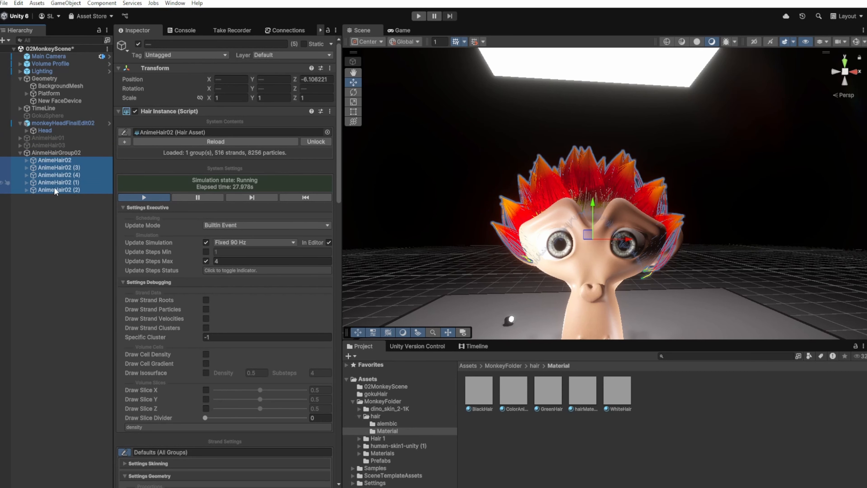
click(59, 211)
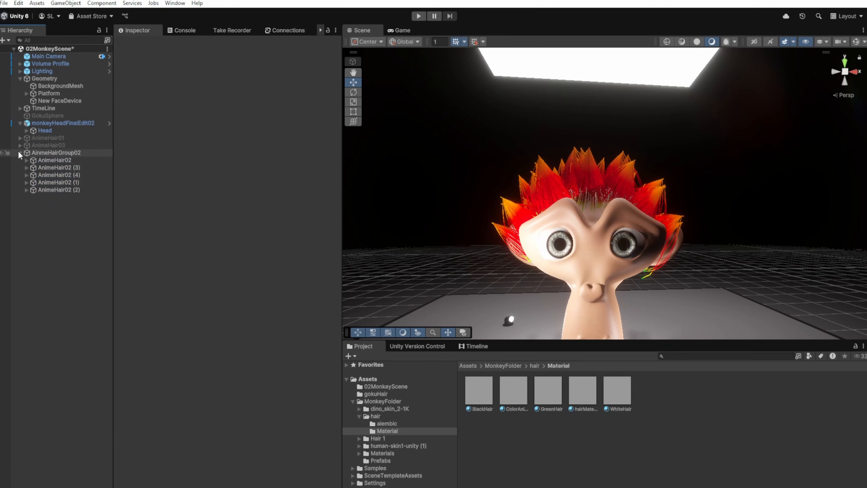
Step: Deactivate and reactivate AinmeHairGroup02 to check that it controls all grouped hair instances
click(38, 153)
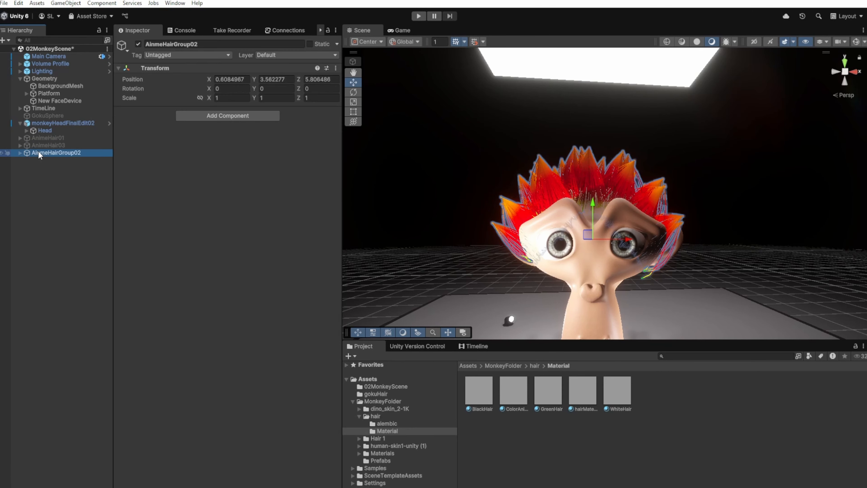
click(138, 44)
click(138, 45)
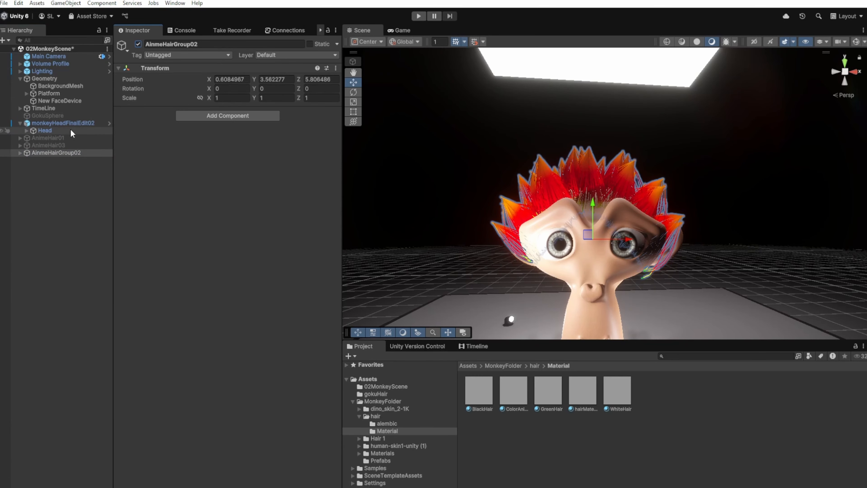
Step: Activate the hidden AnimeHair01 instance
click(50, 146)
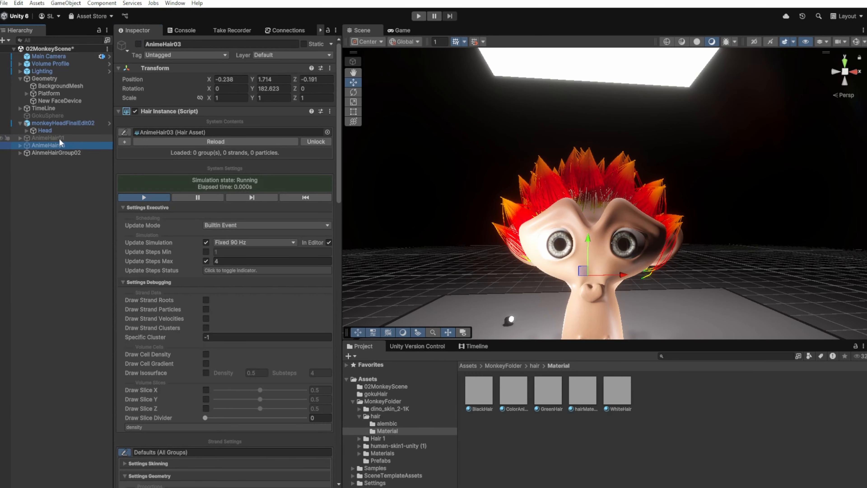
click(59, 138)
click(138, 44)
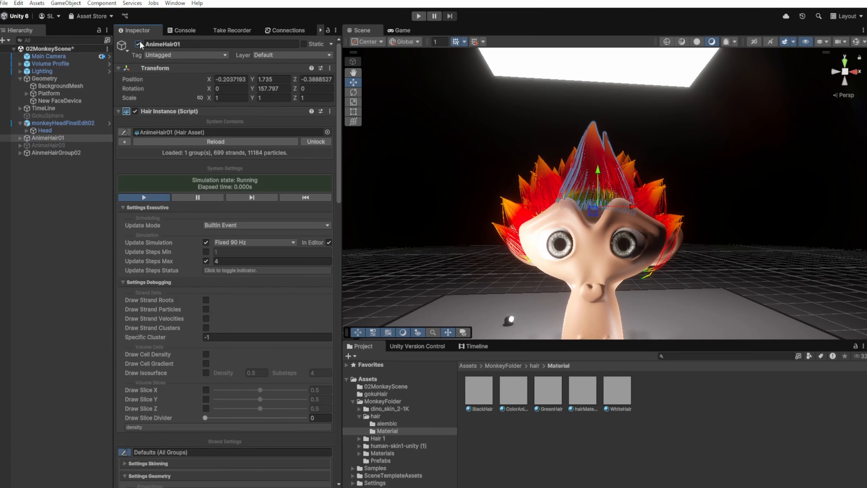
Step: Move AnimeHair01 back to about Z -0.202 and lower it to about Y 1.626 on the scalp
right_drag(433, 202, 505, 258)
middle_drag(505, 258, 526, 256)
alt+drag(526, 256, 518, 237)
middle_drag(518, 238, 470, 261)
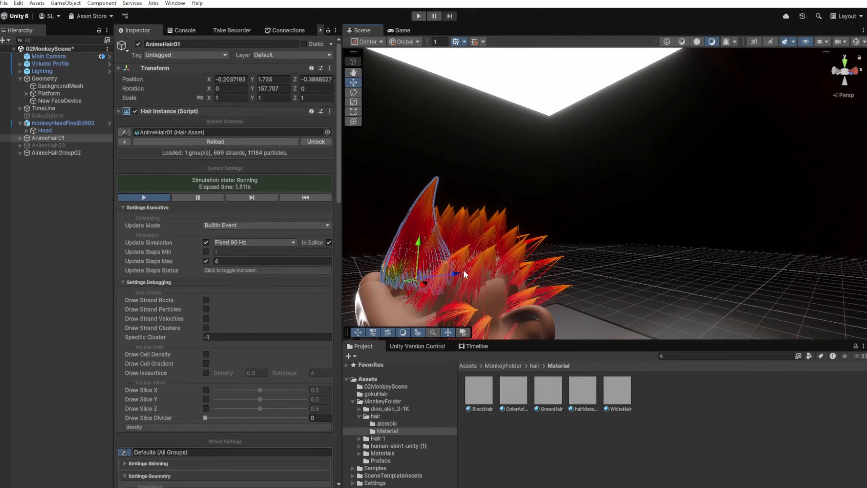
drag(455, 269, 683, 266)
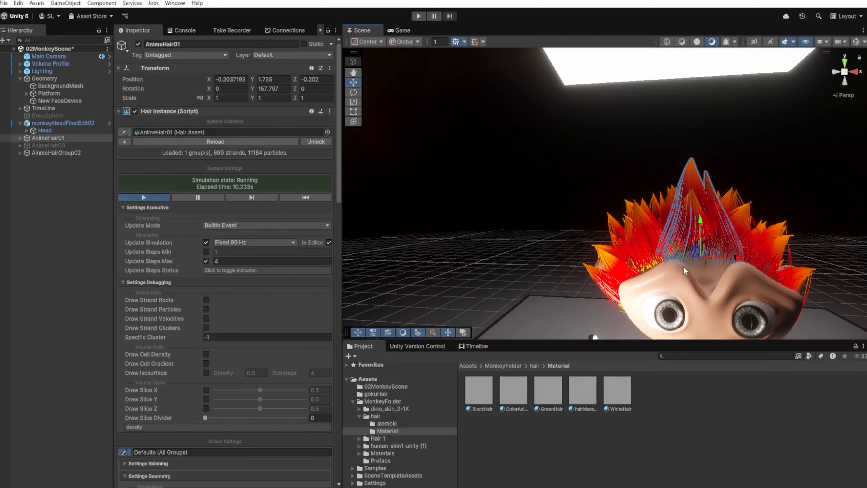
mouse_move(700, 220)
mouse_down()
mouse_move(707, 176)
mouse_move(710, 229)
mouse_up()
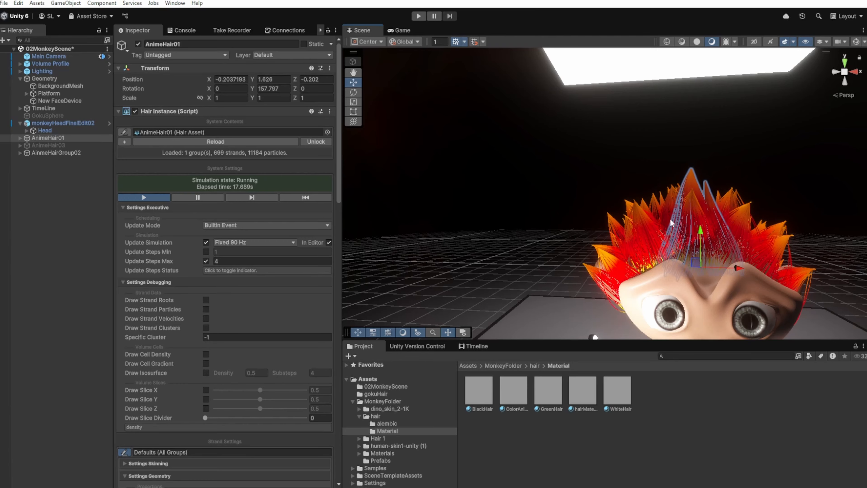
Step: Set AnimeHair01's Strand Length to about 1.31
scroll(215, 255, down, 10)
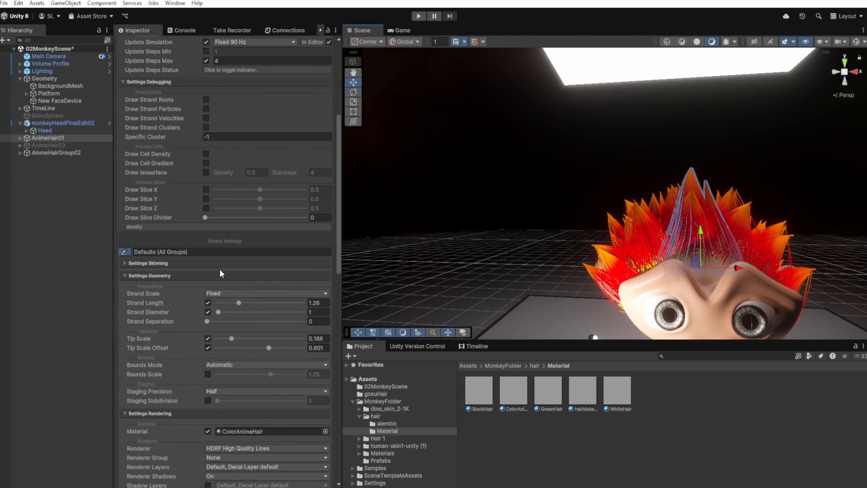
mouse_move(240, 304)
mouse_down()
mouse_move(249, 305)
mouse_move(240, 307)
mouse_up()
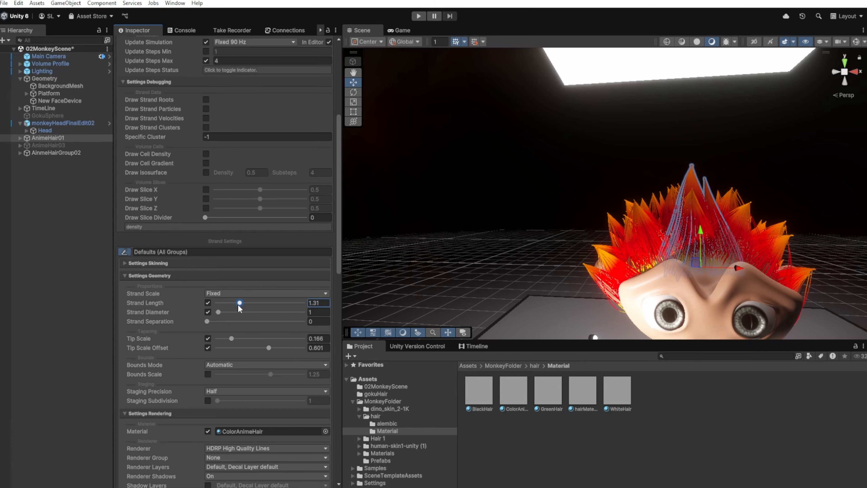
Step: Constrain AnimeHair01's scale proportions and scale it uniformly to 1.6
scroll(226, 266, up, 10)
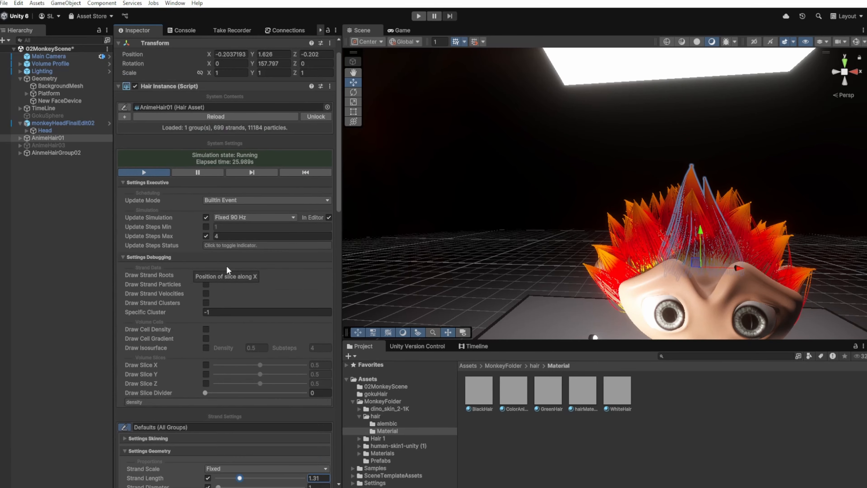
click(200, 98)
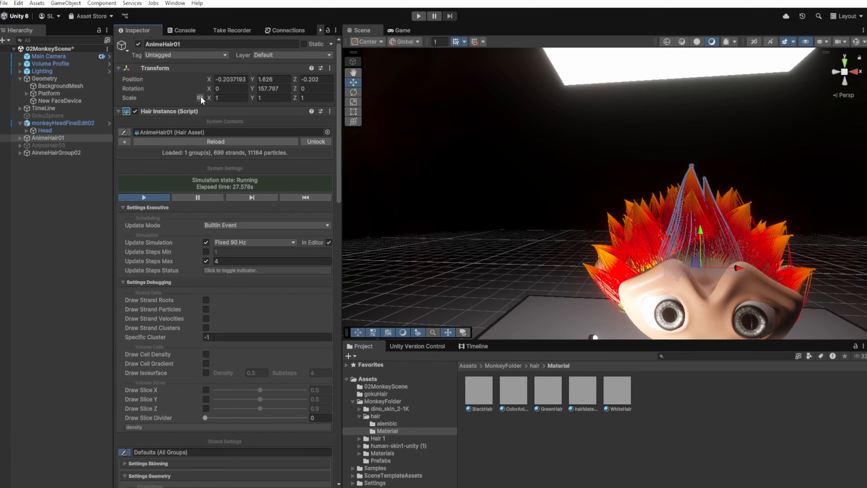
click(214, 97)
text(1.39)
key(BackSpace)
key(BackSpace)
text(6)
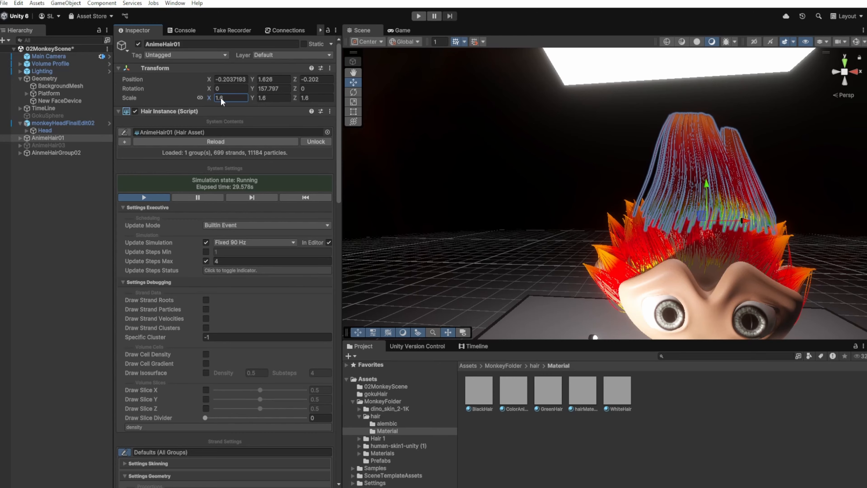
Step: Increase AnimeHair01's Strand Length to about 2.08 so the scaled tuft forms pointed tips
scroll(216, 268, down, 3)
scroll(217, 270, down, 9)
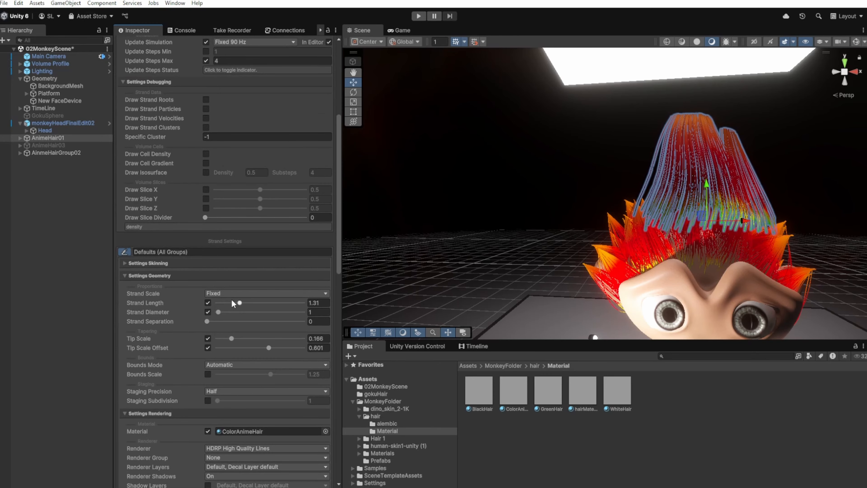
drag(240, 305, 252, 307)
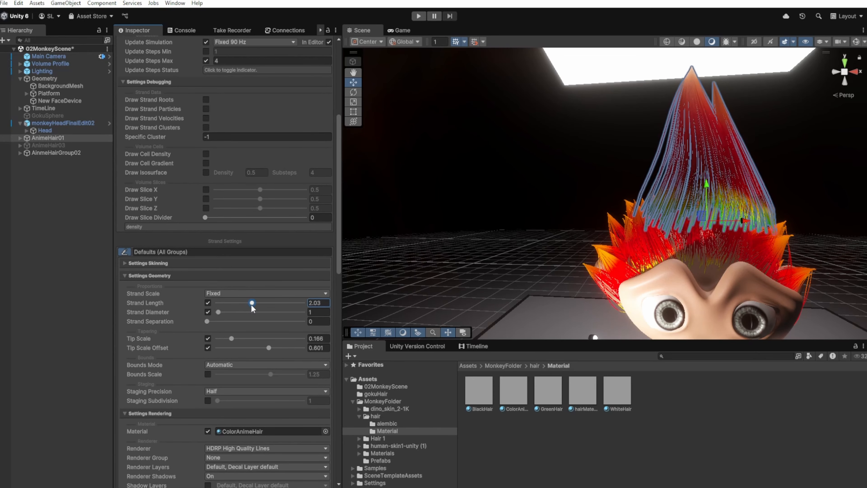
Step: Lower the enlarged AnimeHair01 to about Y 1.115 on the scalp and inspect the hairstyle from the front
alt+drag(458, 299, 558, 242)
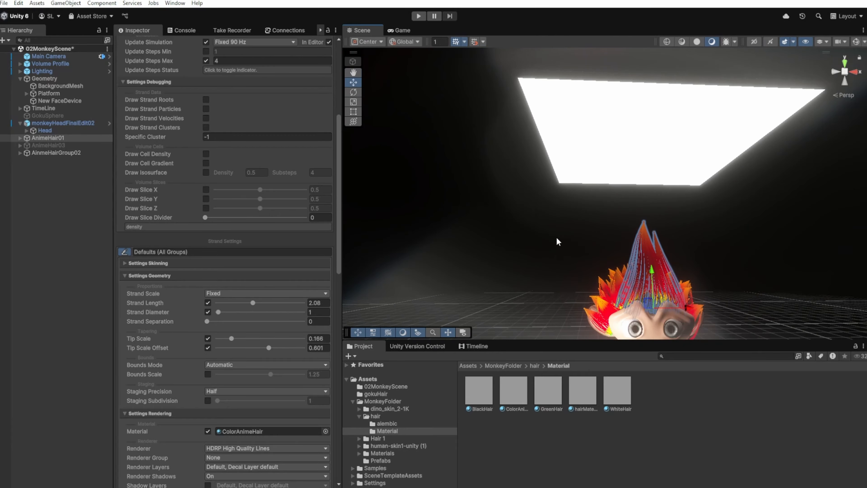
key(f)
scroll(562, 209, up, 6)
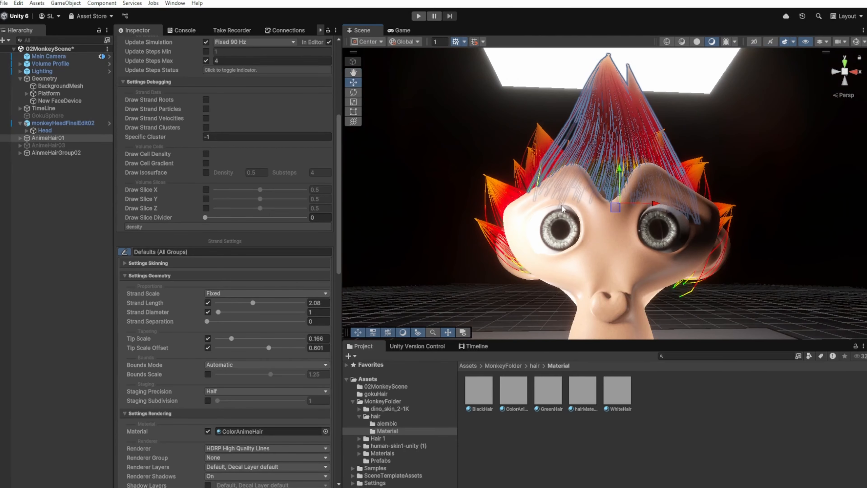
right_drag(562, 206, 569, 312)
mouse_move(566, 235)
alt+mouse_down()
mouse_move(567, 282)
mouse_move(565, 242)
alt+mouse_up()
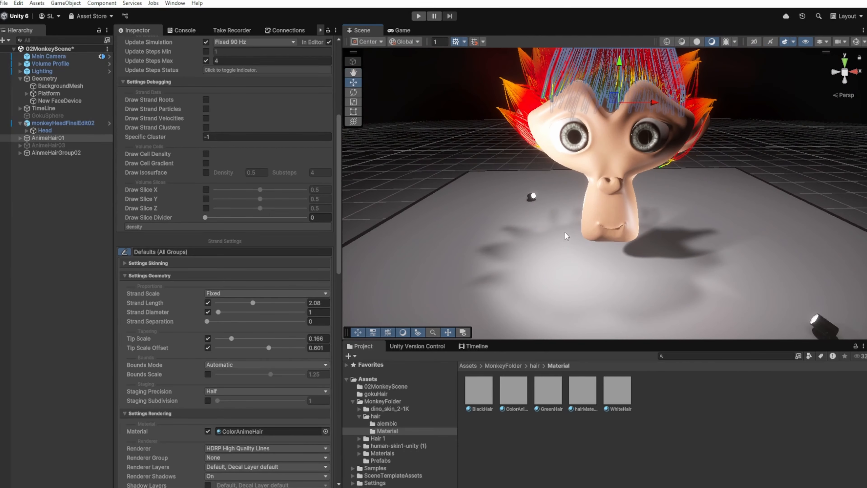
right_drag(565, 233, 565, 193)
scroll(564, 192, up, 1)
click(496, 248)
middle_drag(518, 278, 534, 232)
right_drag(534, 232, 548, 167)
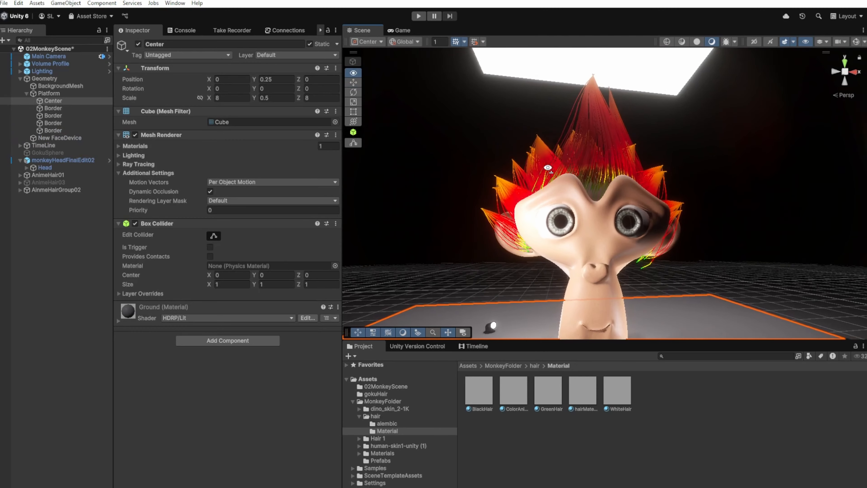
middle_drag(547, 168, 533, 227)
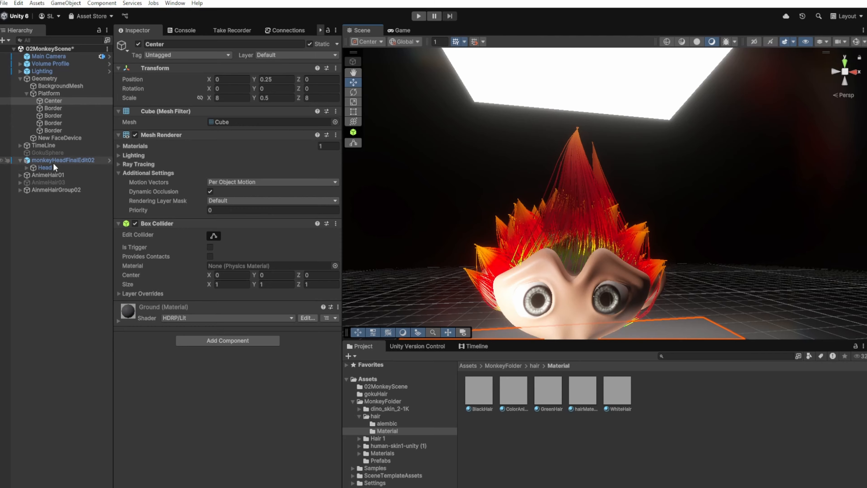
Step: Duplicate AnimeHair01
right_click(48, 175)
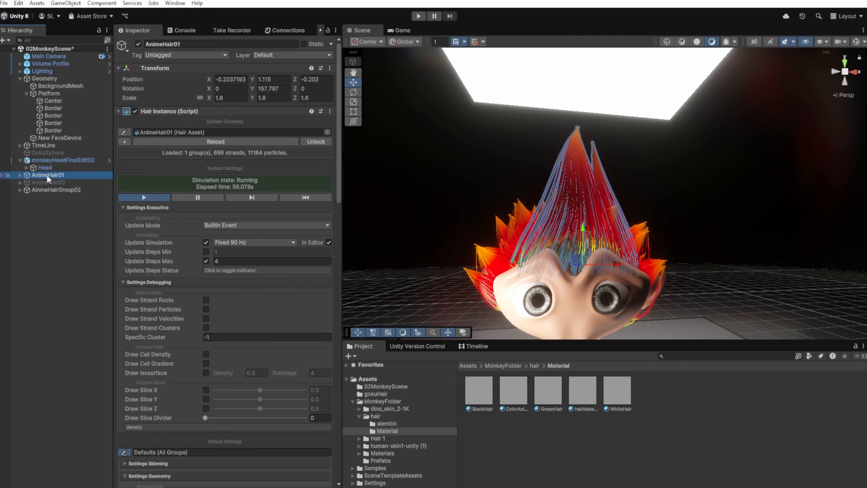
click(64, 174)
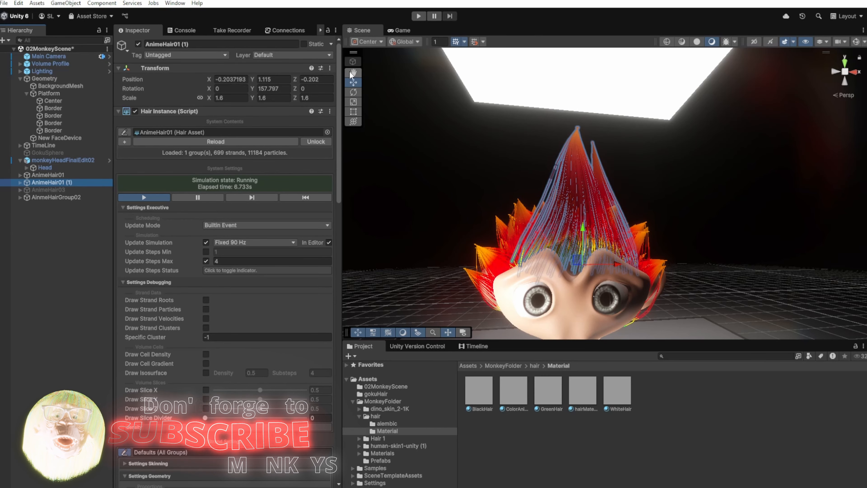
Step: Rotate the duplicate AnimeHair01 (1) to about X -26.3, Y 156.1, Z -6.3 so its tuft leans sideways and backward
key(e)
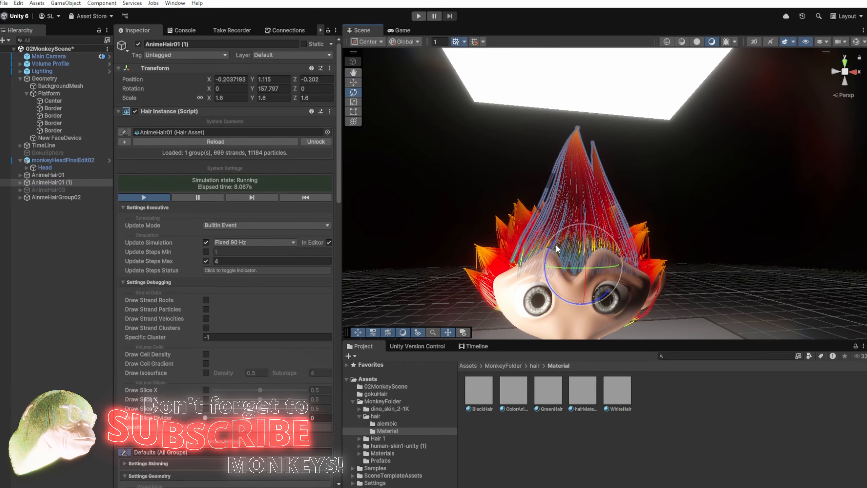
drag(552, 244, 542, 260)
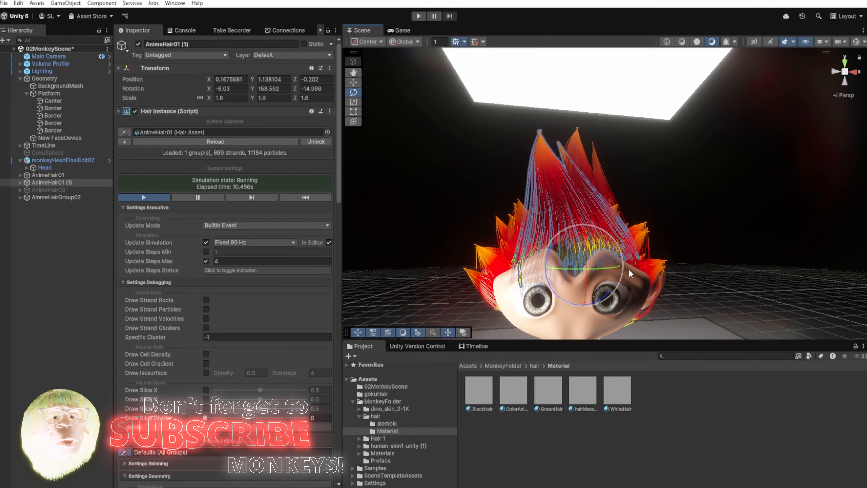
middle_drag(573, 234, 664, 283)
alt+drag(663, 283, 685, 268)
middle_drag(685, 268, 677, 277)
drag(807, 223, 766, 214)
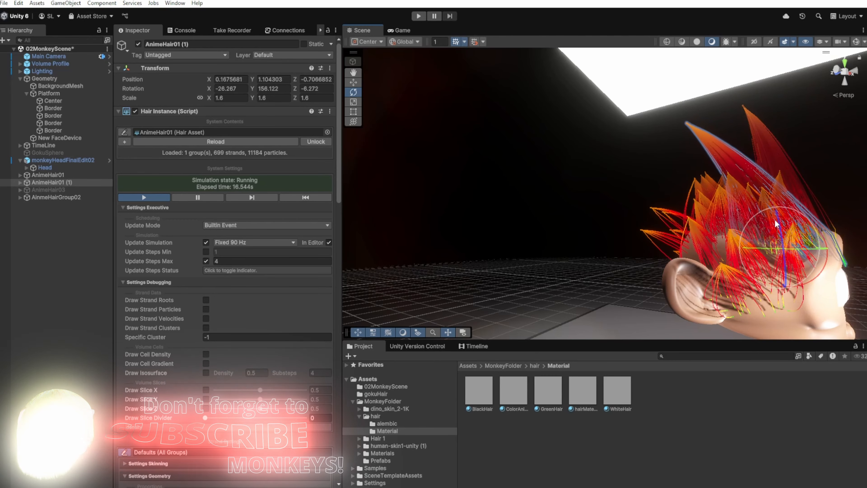
Step: Move AnimeHair01 (1) toward the back of the head to about Z -0.525
click(355, 83)
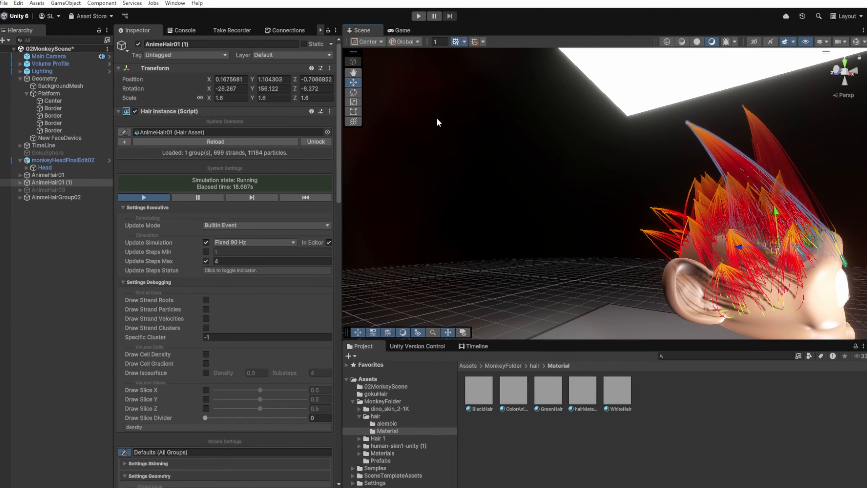
drag(741, 250, 723, 249)
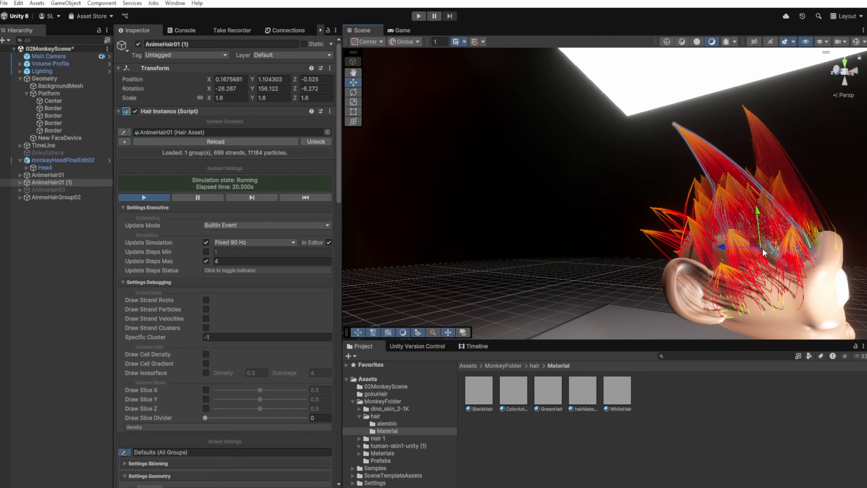
right_drag(761, 250, 697, 267)
key(d)
middle_drag(697, 267, 703, 265)
scroll(699, 265, down, 4)
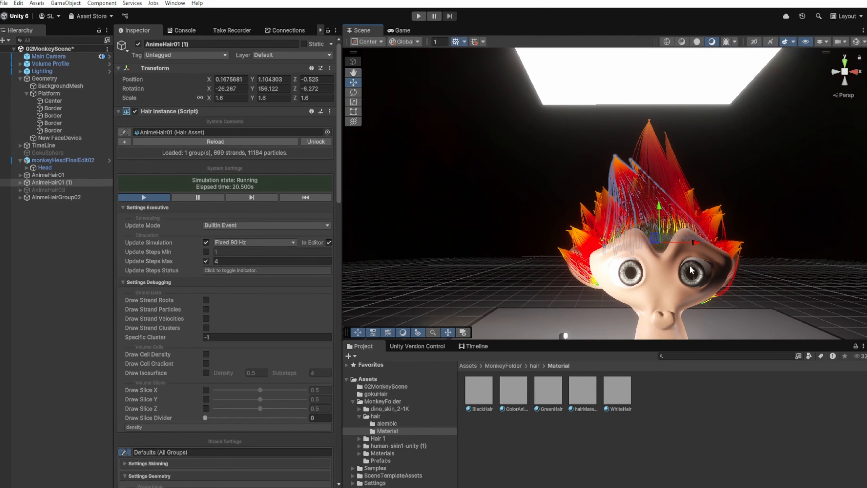
Step: Examine the overall hairstyle around the front of the monkey head
right_drag(697, 265, 641, 264)
click(564, 270)
scroll(696, 284, down, 4)
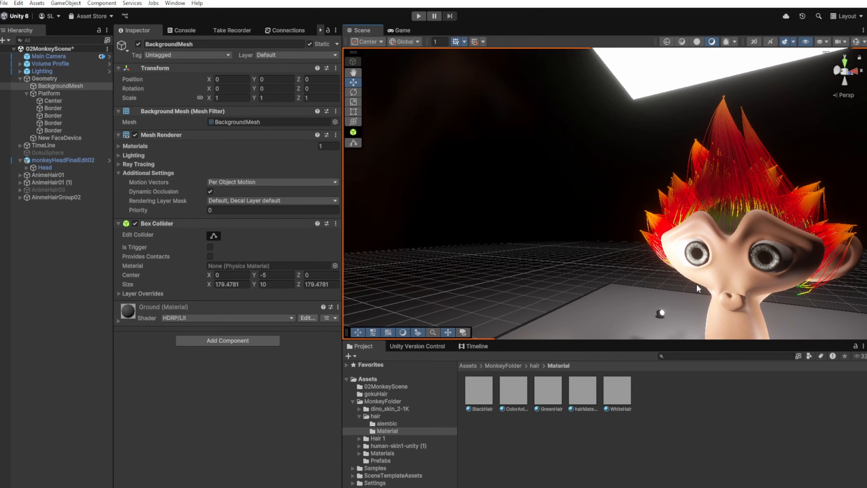
right_drag(696, 285, 730, 297)
middle_drag(681, 265, 749, 347)
mouse_move(718, 287)
right_down()
mouse_move(780, 283)
mouse_move(720, 295)
right_up()
scroll(650, 257, up, 2)
scroll(651, 261, up, 3)
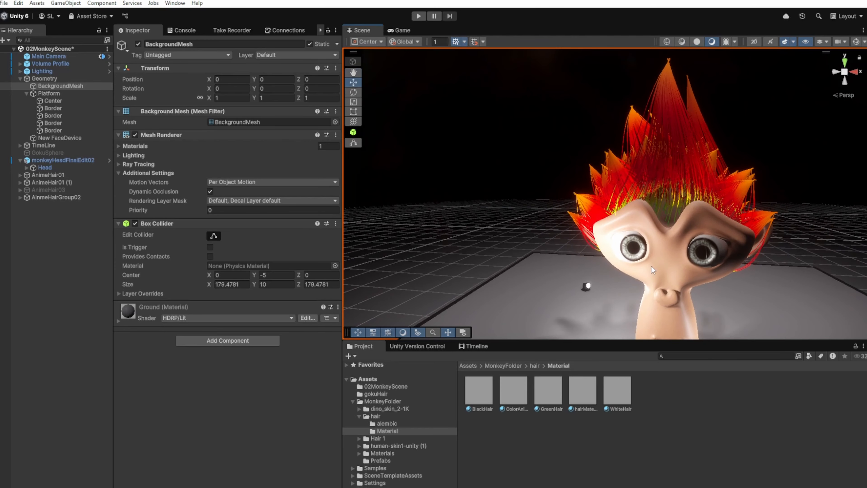
Step: Activate the hidden AnimeHair03 forelock and check how it sits on the forehead
click(48, 197)
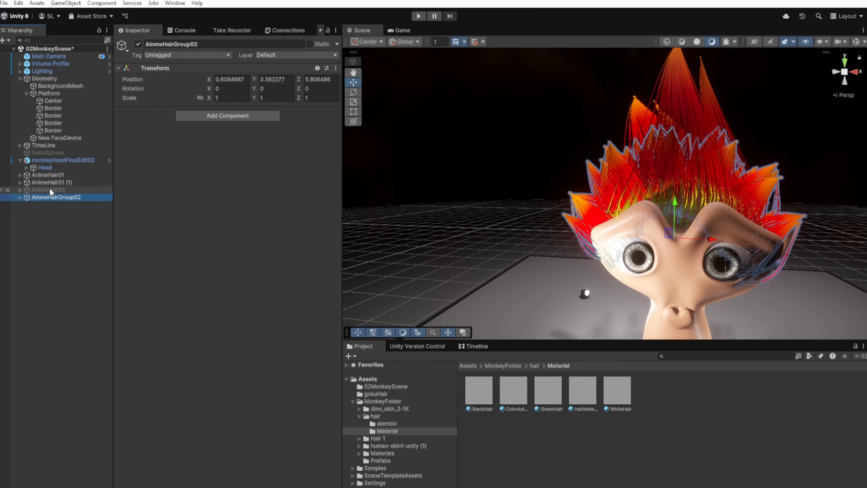
click(50, 190)
click(138, 44)
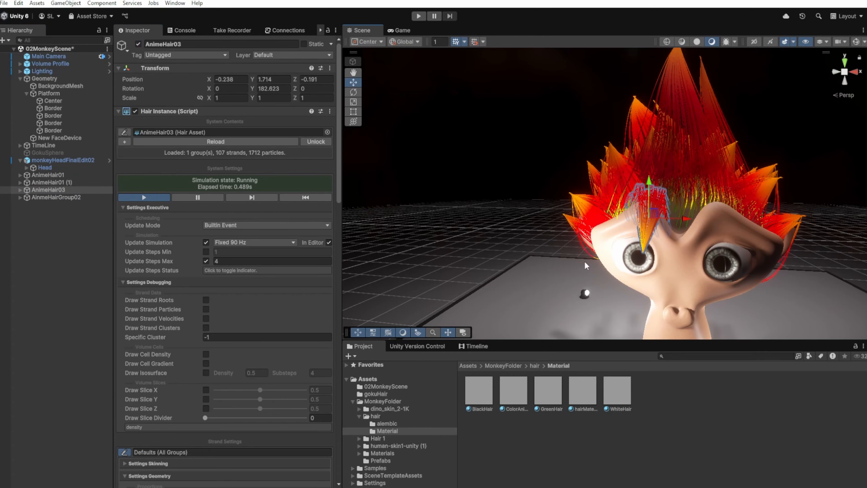
middle_drag(551, 256, 467, 250)
alt+drag(334, 223, 570, 287)
scroll(559, 251, up, 3)
alt+drag(559, 252, 520, 256)
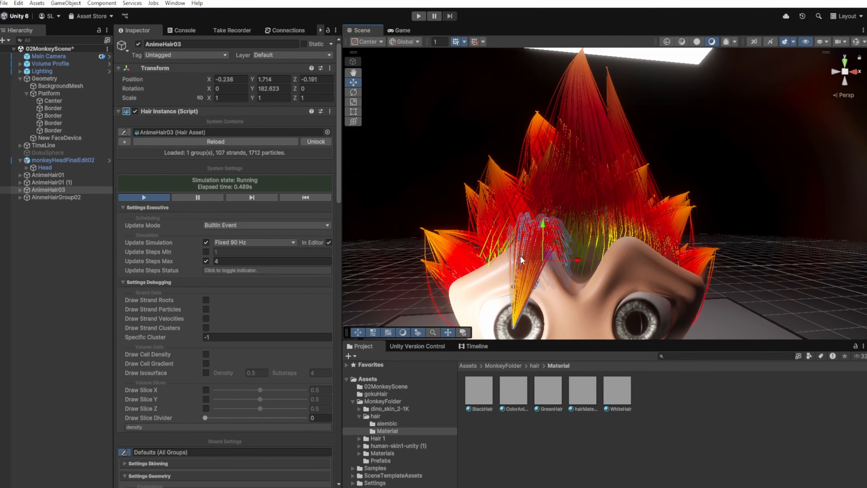
scroll(517, 242, down, 5)
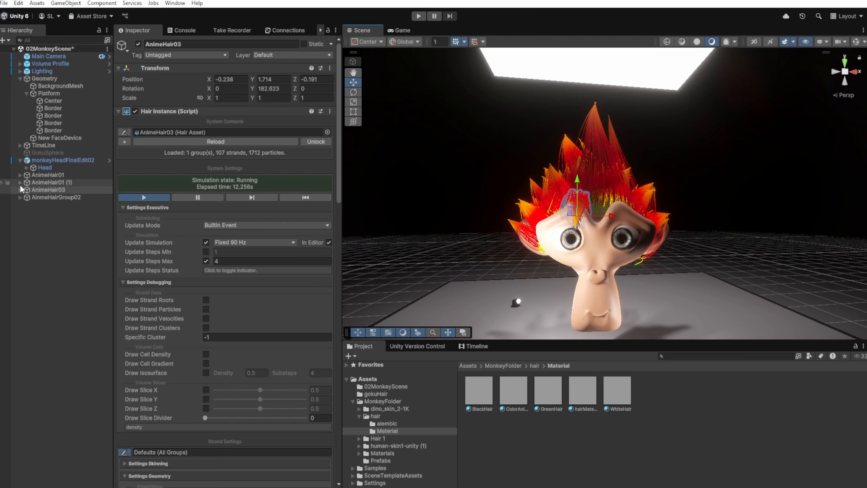
Step: Collapse monkeyHeadFinalEdit02 and create an empty root-level object named AnimeHairGroup01
click(19, 161)
click(18, 161)
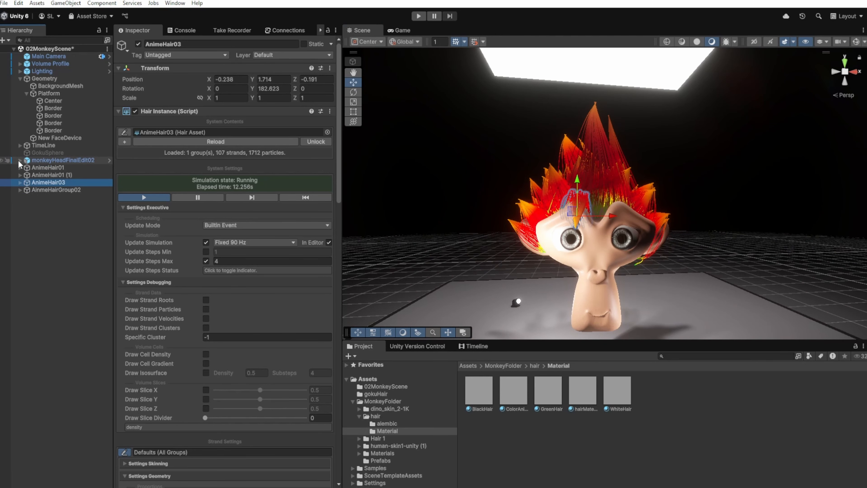
click(37, 168)
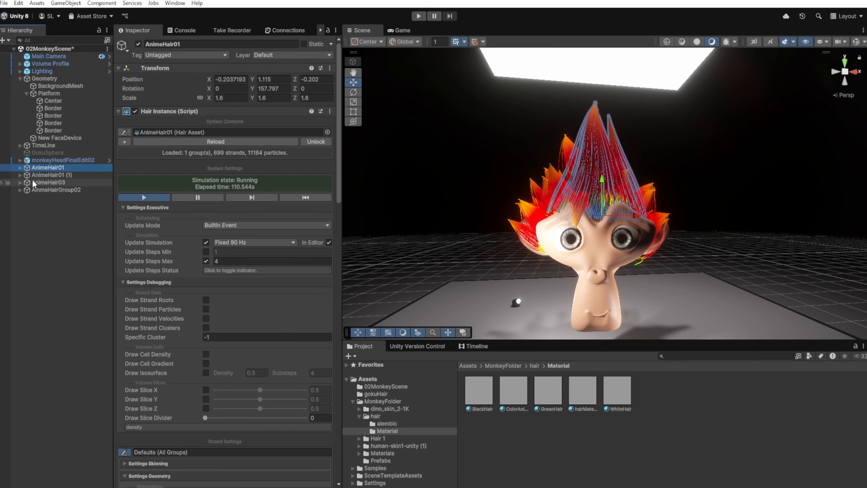
click(42, 197)
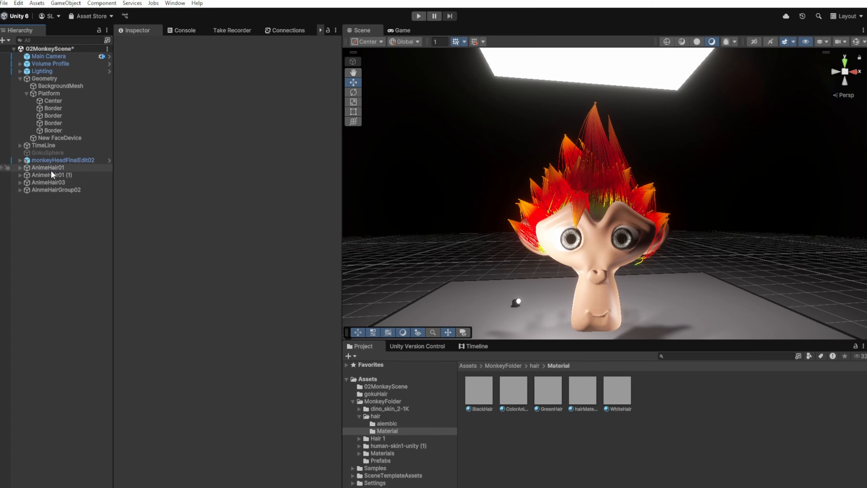
right_click(48, 218)
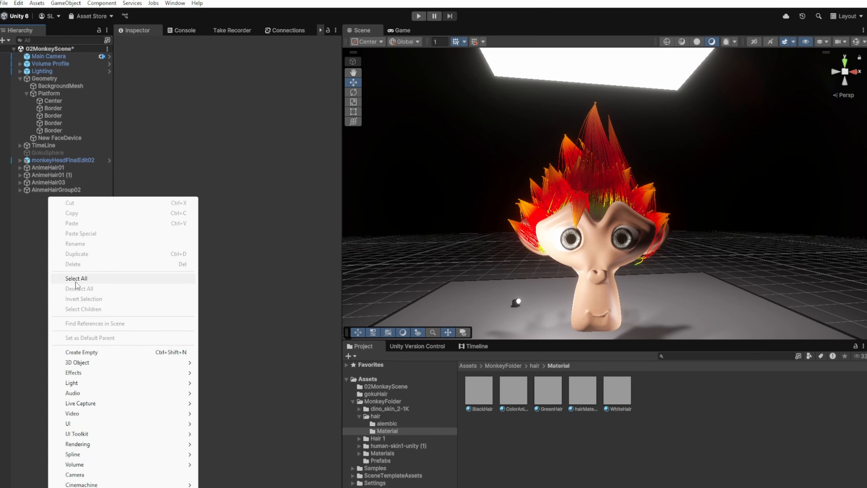
click(87, 355)
key(BackSpace)
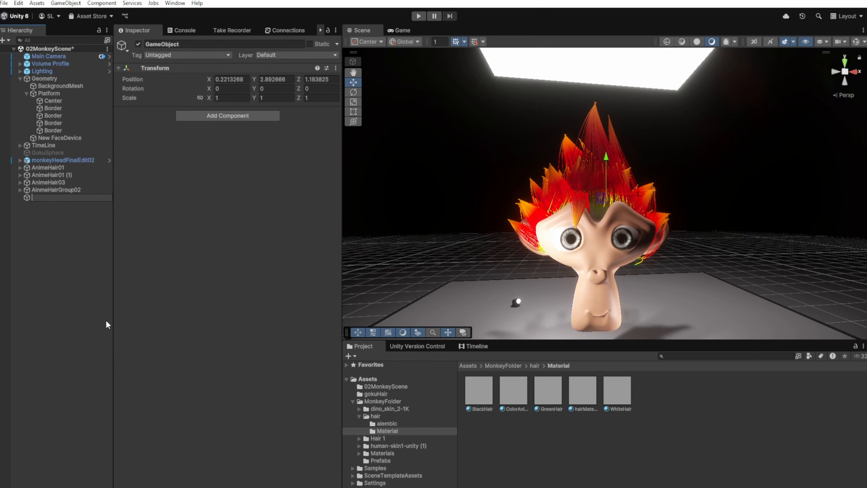
text(AnimeHairGroup01)
key(Return)
Step: Move AnimeHair01 and AnimeHair01 (1) into AnimeHairGroup01
click(45, 166)
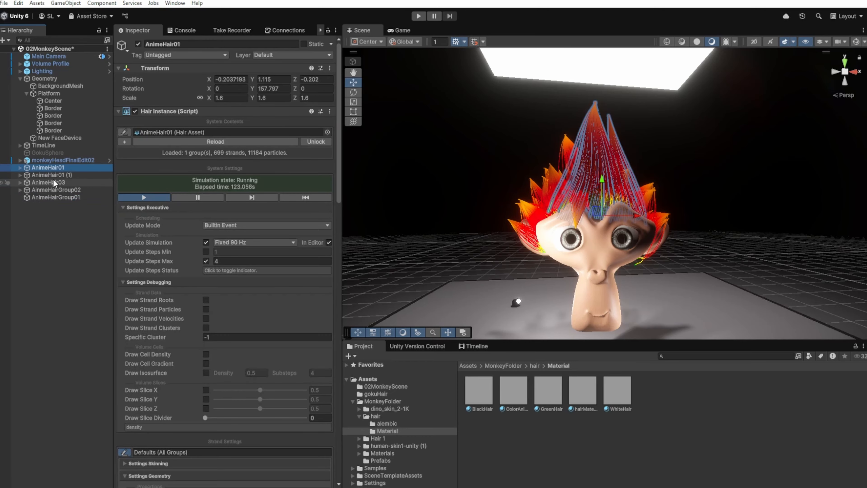
shift+click(54, 176)
drag(57, 174, 57, 197)
click(21, 181)
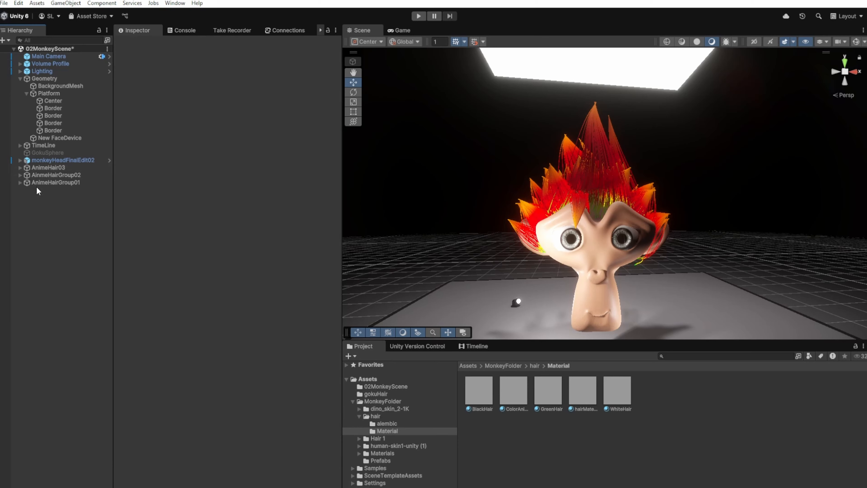
Step: Parent AnimeHair03, AinmeHairGroup02 and AnimeHairGroup01 to monkeyHeadFinalEdit02
click(38, 182)
shift+click(41, 167)
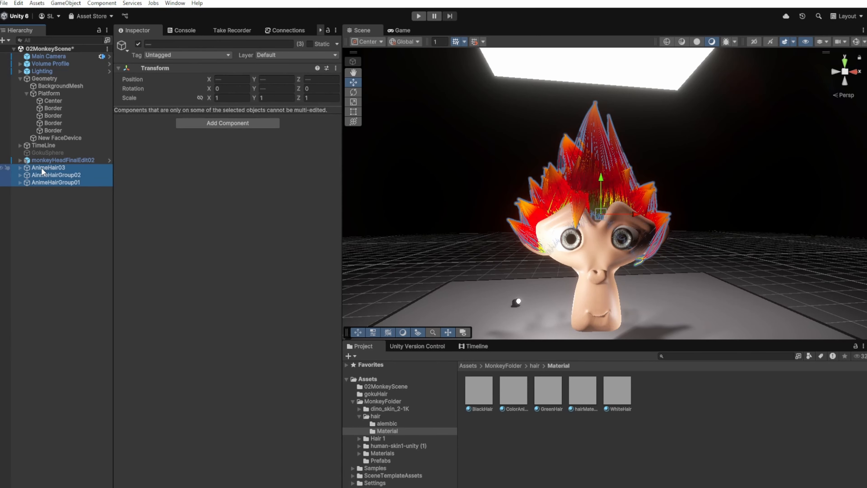
drag(45, 160, 48, 159)
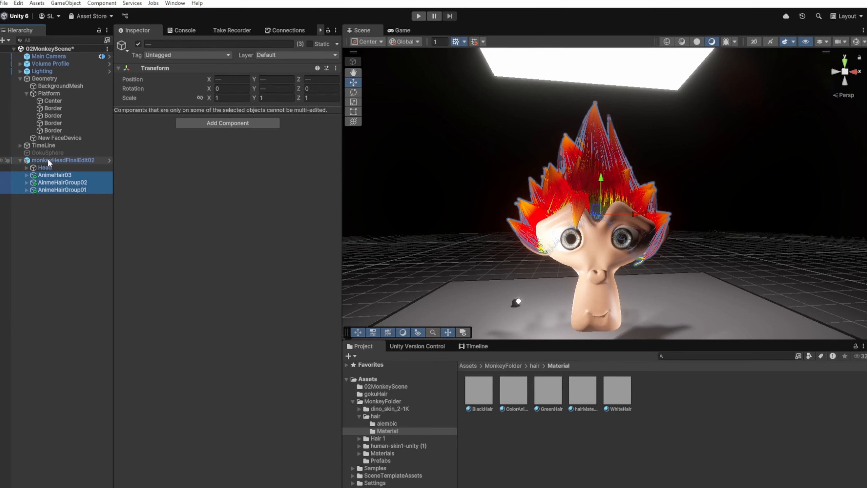
click(20, 160)
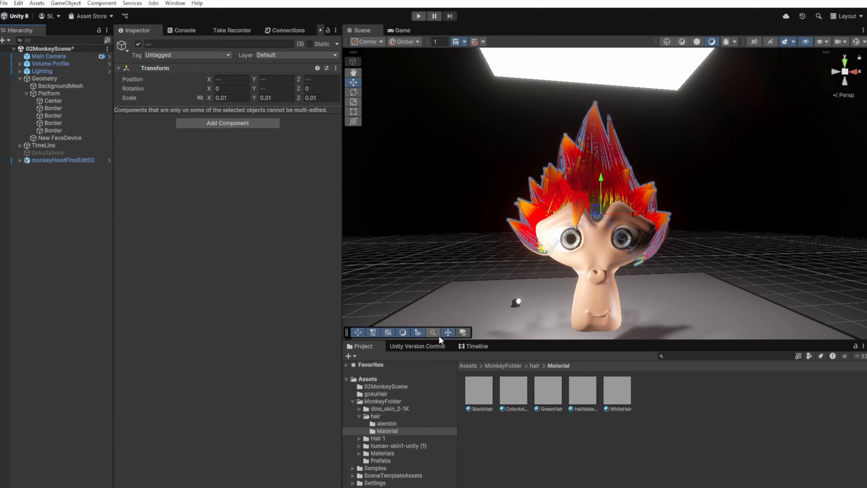
Step: Move monkeyHeadFinalEdit02 back and forth along X to test the hair simulation, leaving it at about X -0.168
click(588, 252)
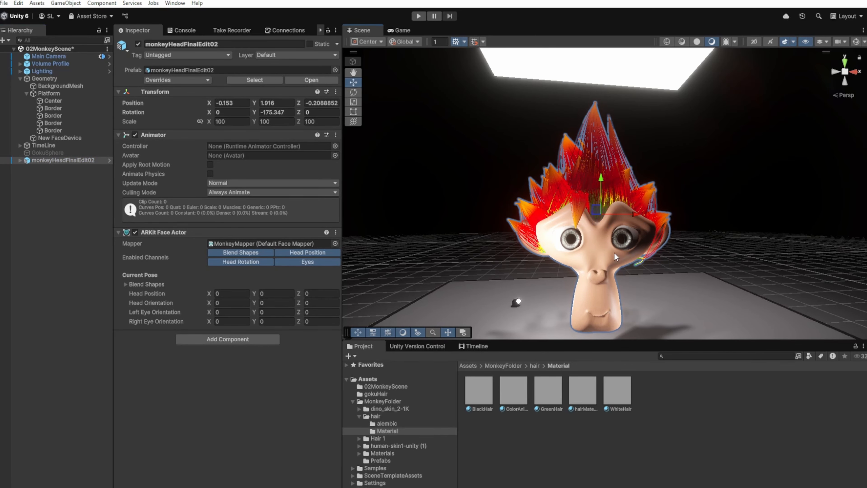
scroll(582, 243, up, 5)
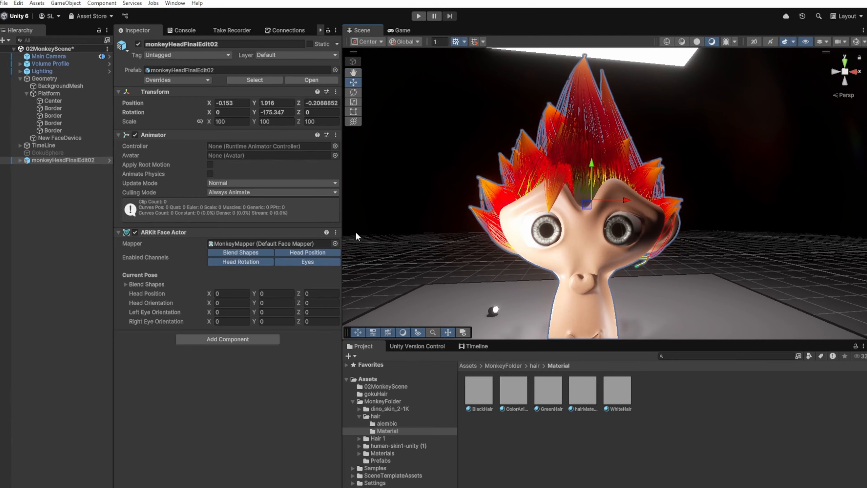
click(37, 160)
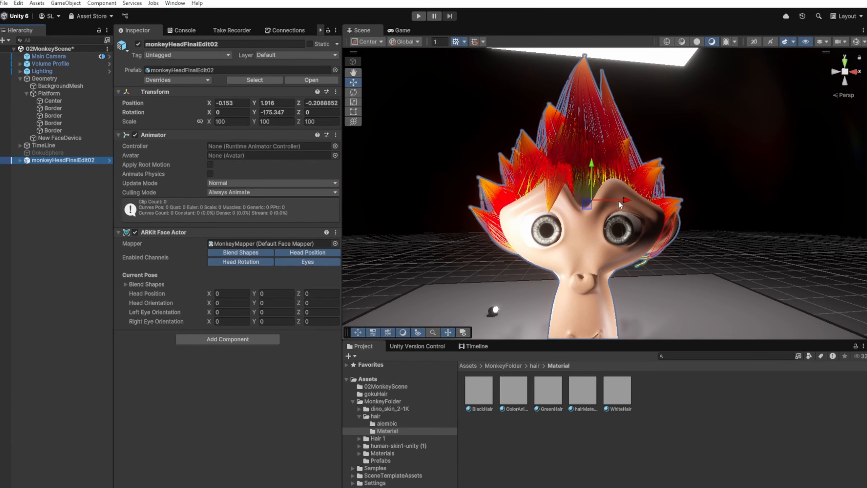
drag(618, 201, 598, 204)
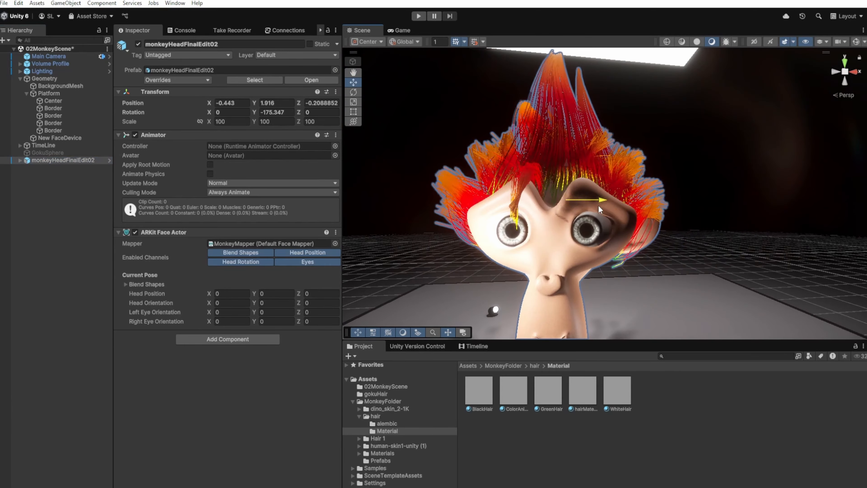
key(f)
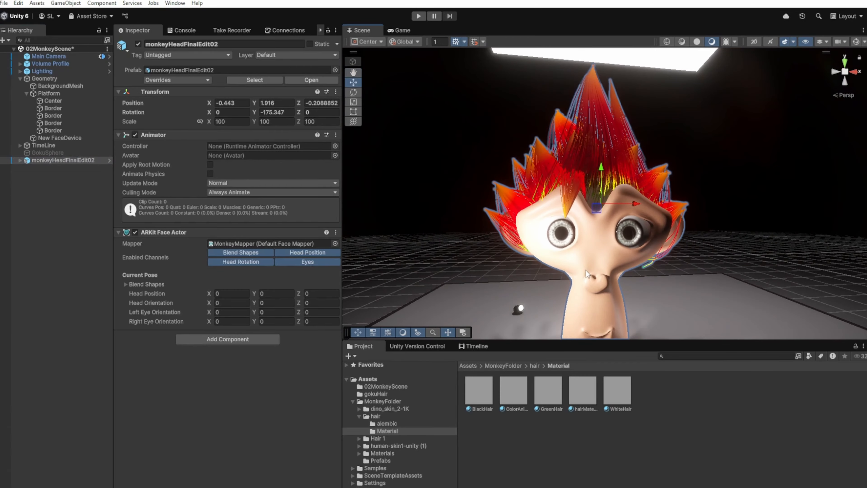
drag(632, 203, 622, 224)
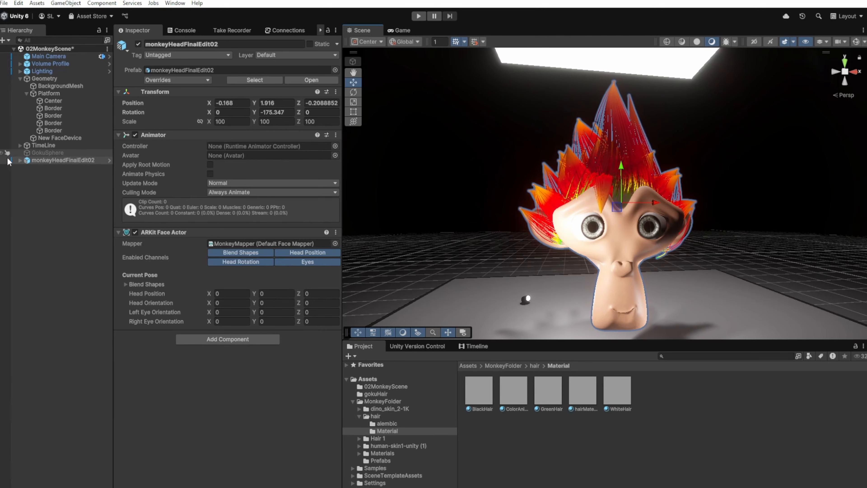
Step: Inspect the hair objects under monkeyHeadFinalEdit02 and deactivate AinmeHairGroup02
click(19, 160)
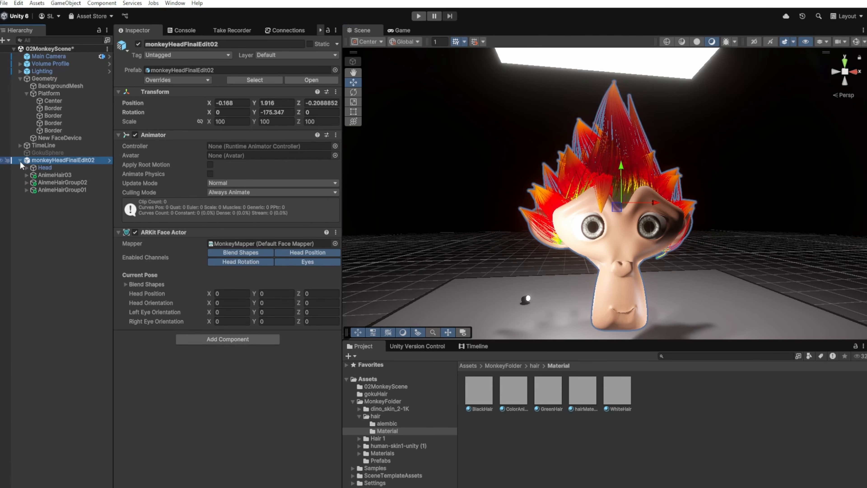
click(26, 174)
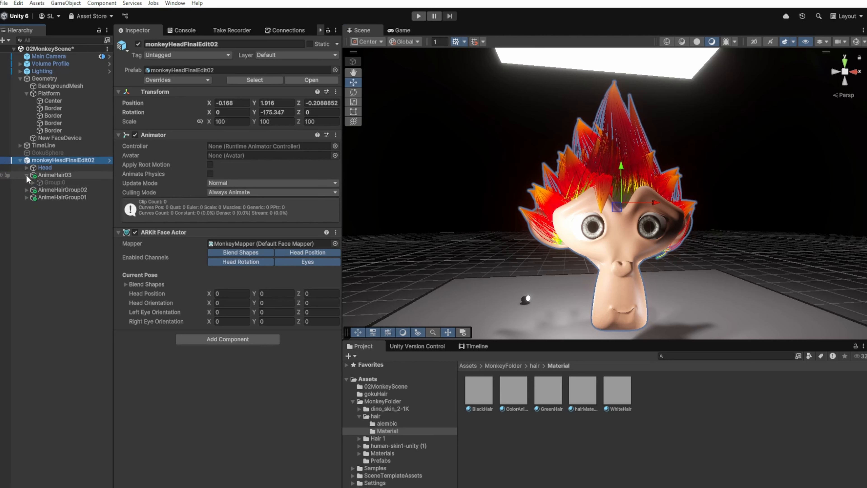
click(24, 190)
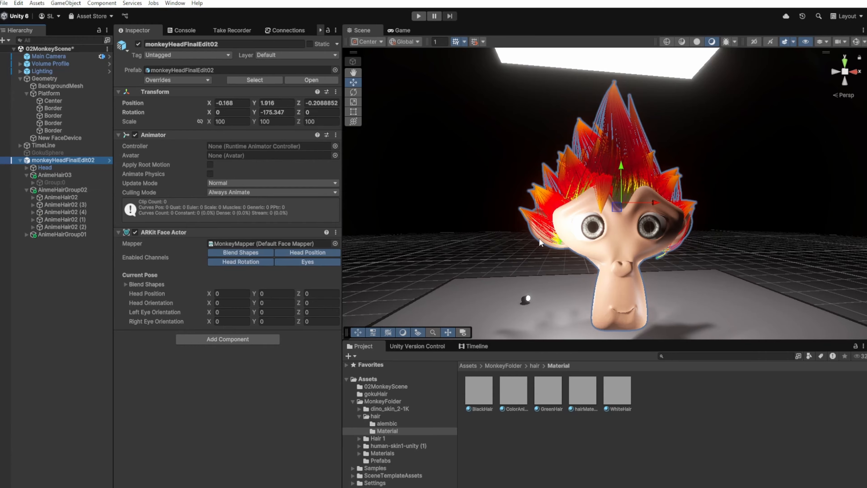
right_drag(498, 239, 440, 238)
middle_drag(791, 209, 544, 238)
alt+drag(544, 238, 580, 263)
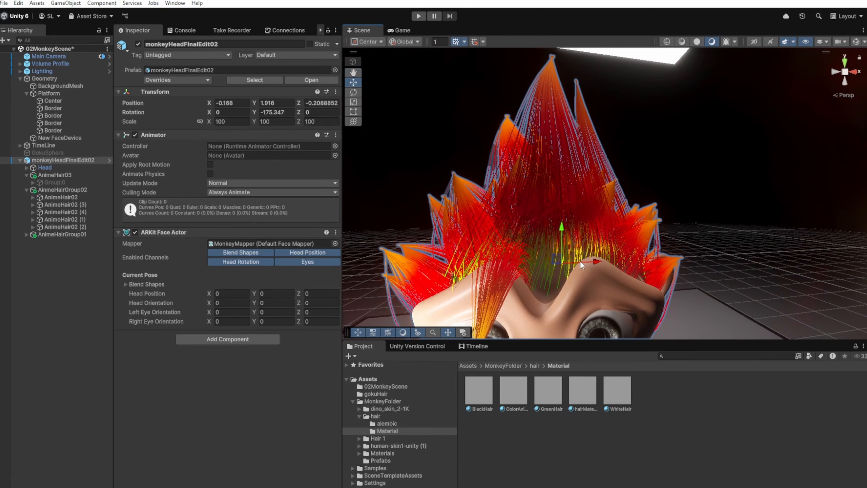
click(27, 189)
click(59, 190)
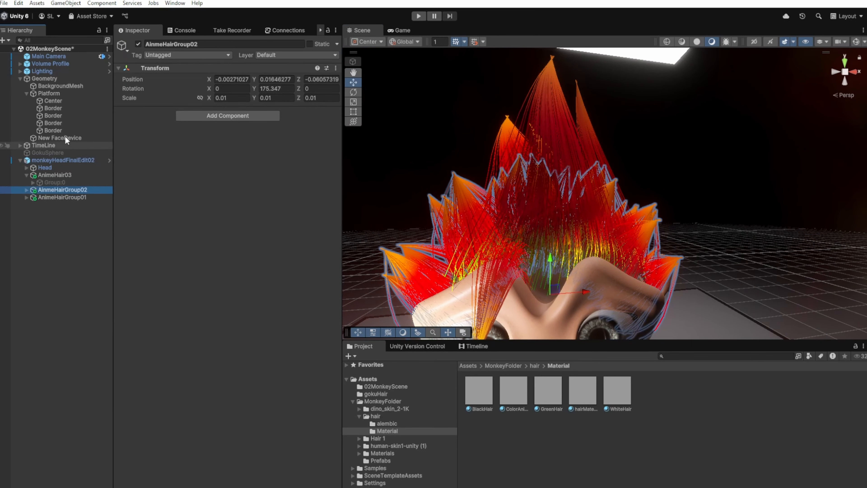
click(138, 44)
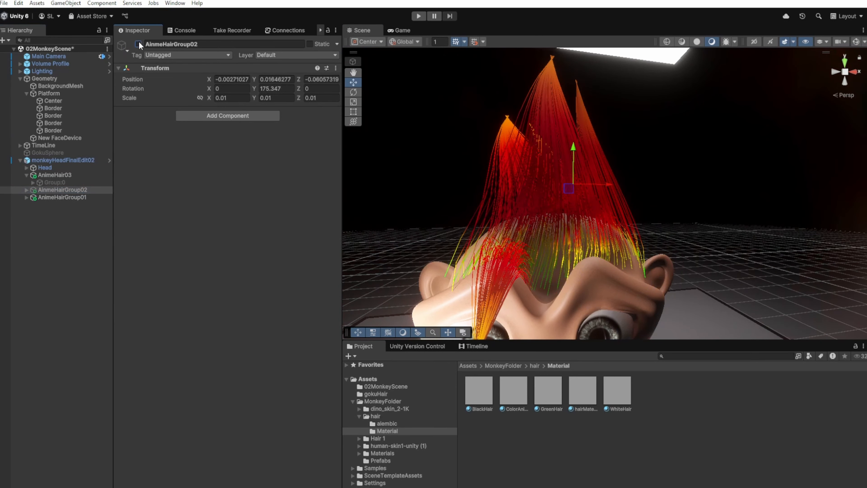
Step: Deactivate AnimeHair01 inside AnimeHairGroup01 and deactivate AnimeHair03, leaving AnimeHair01 (1) as the only active hair instance on the head
click(56, 175)
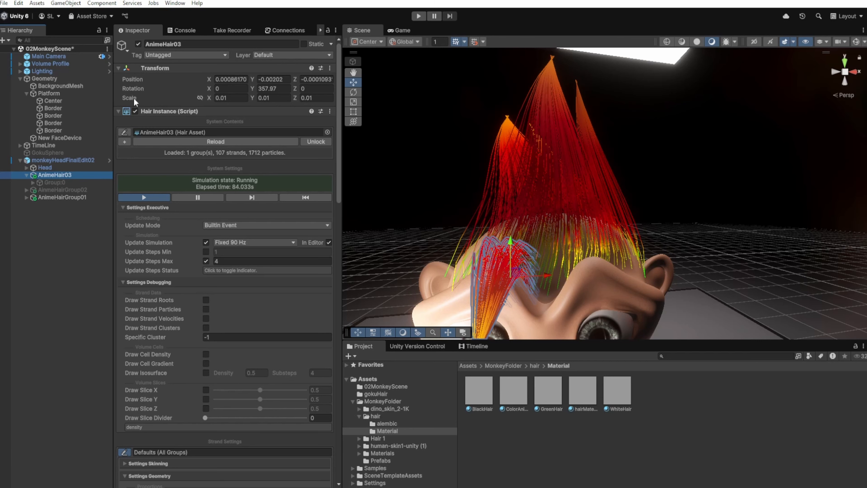
click(26, 197)
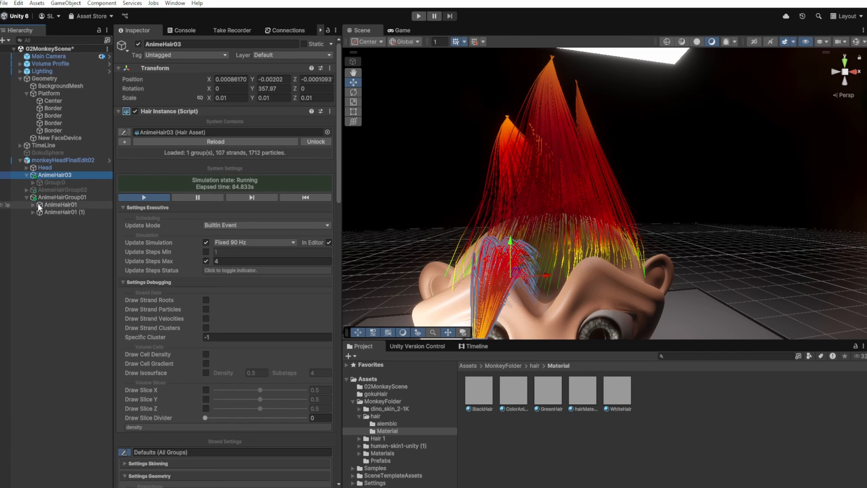
click(51, 203)
click(138, 44)
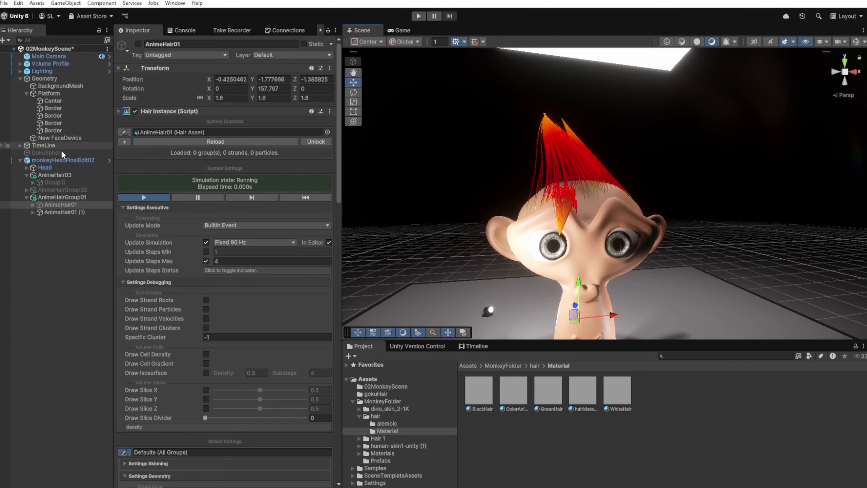
click(44, 197)
click(44, 175)
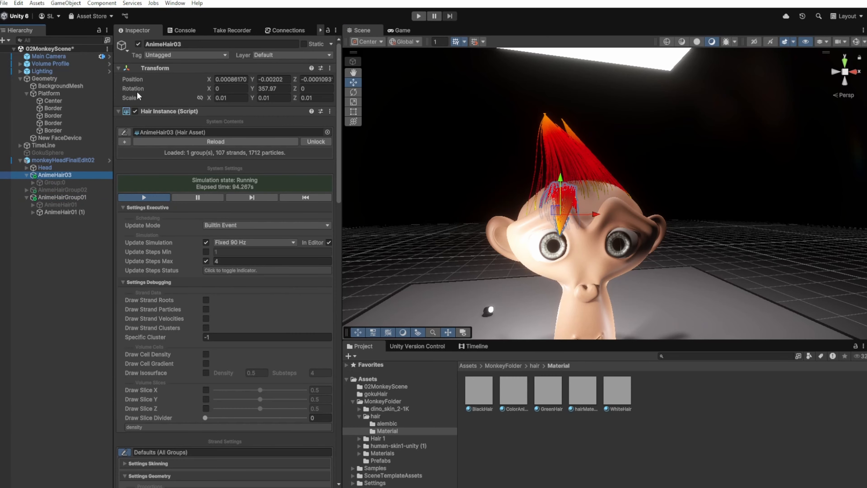
click(137, 44)
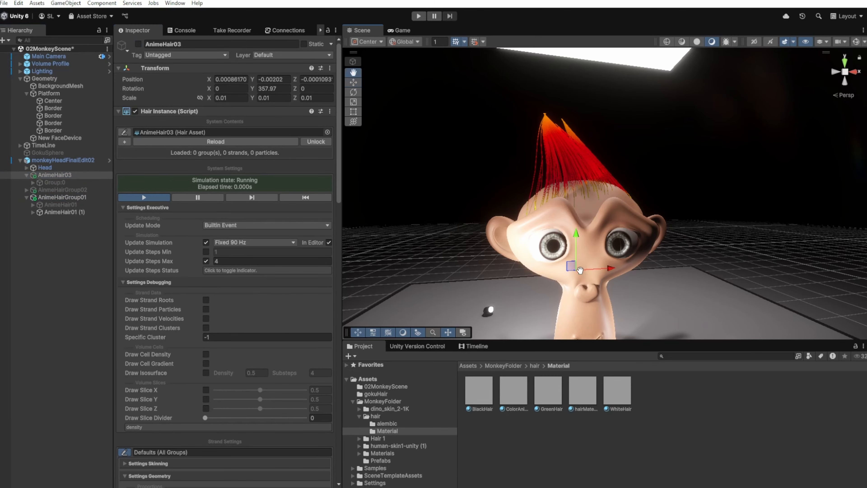
middle_drag(578, 274, 578, 253)
click(53, 161)
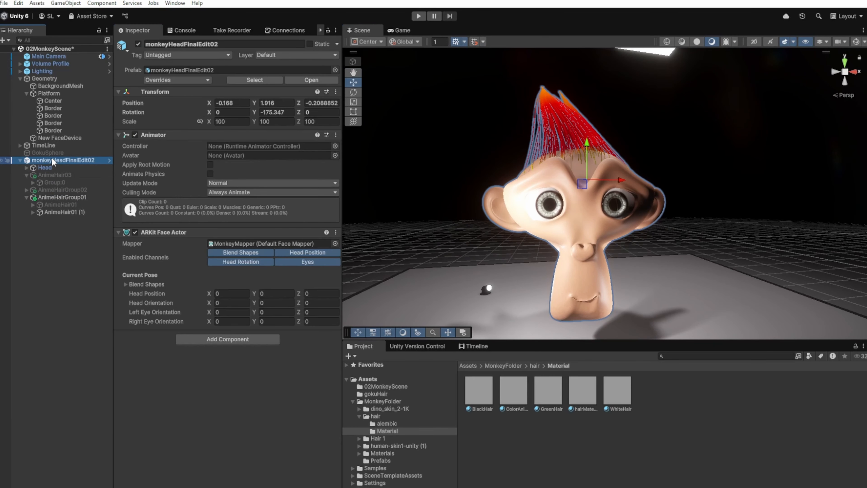
click(584, 224)
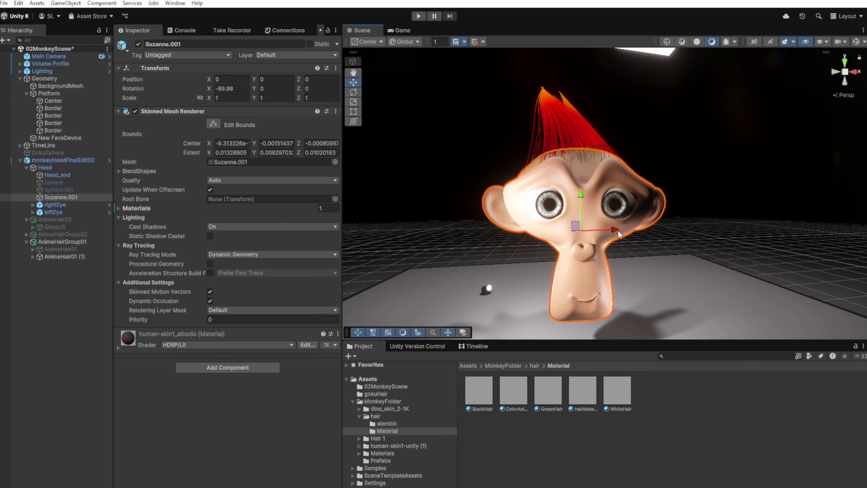
drag(617, 231, 564, 227)
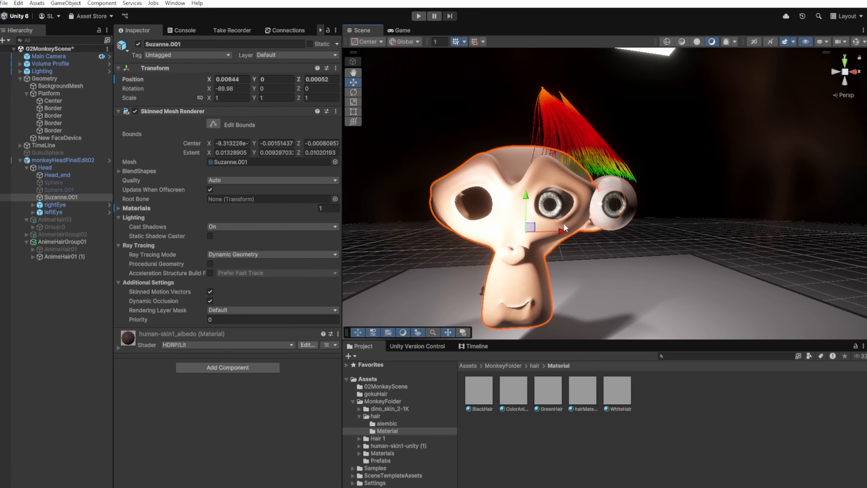
key(ctrl+z)
Step: Select the whole monkeyHeadFinalEdit02 object instead of its Suzanne.001 mesh
click(62, 160)
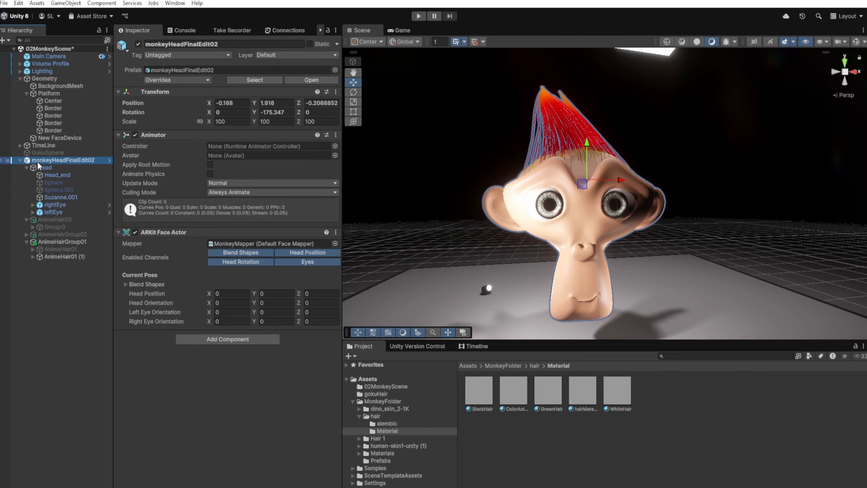